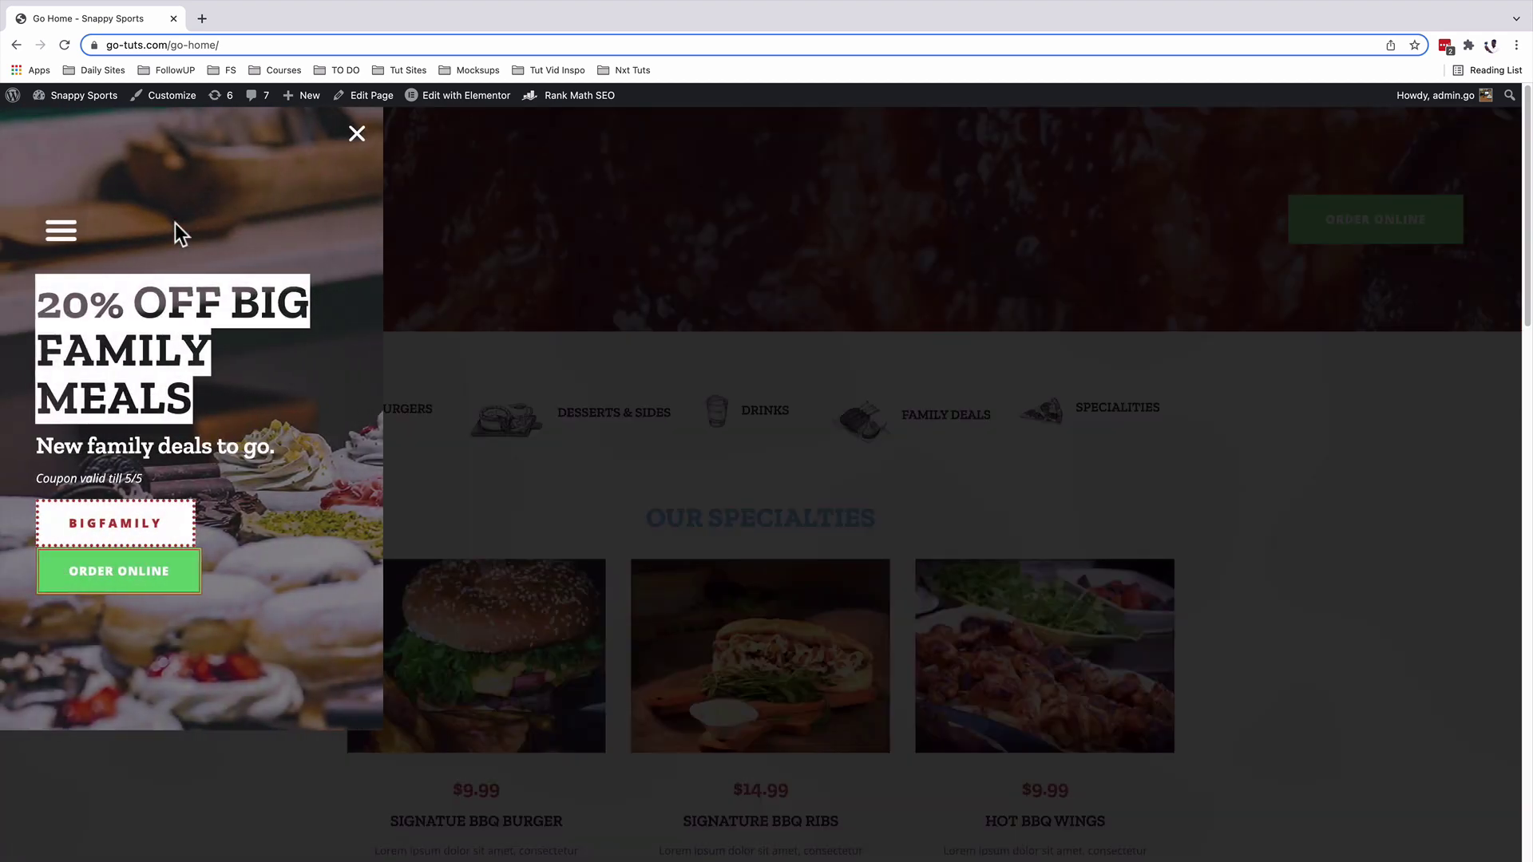
- Open the popup's hamburger menu on the Go Home page, then close it with the X
left_click(62, 234)
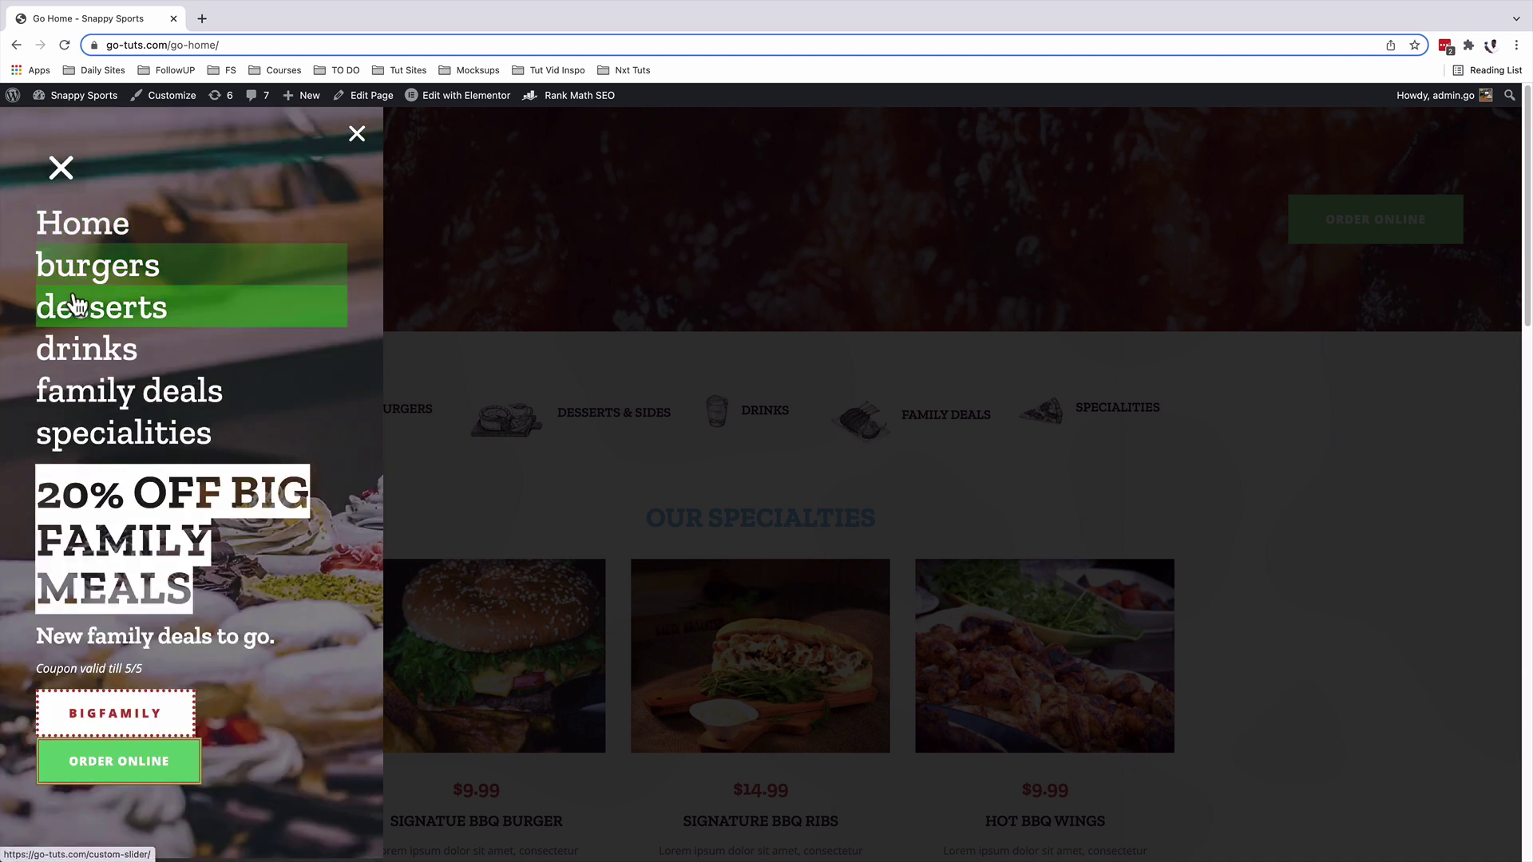
left_click(61, 168)
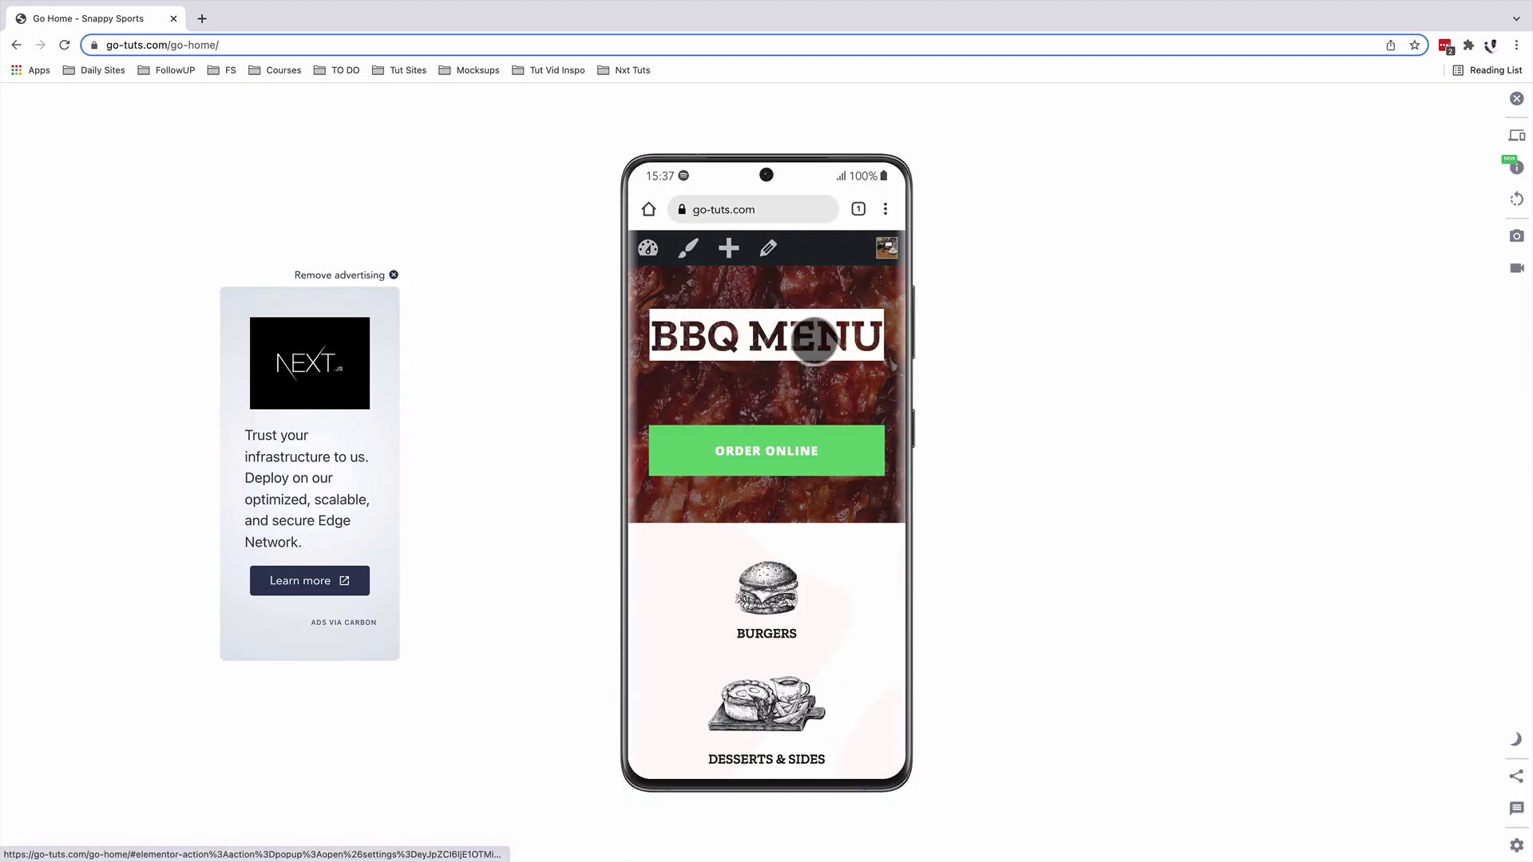
- Open the BBQ MENU coupon popup and toggle its hamburger menu open and closed
left_click(814, 344)
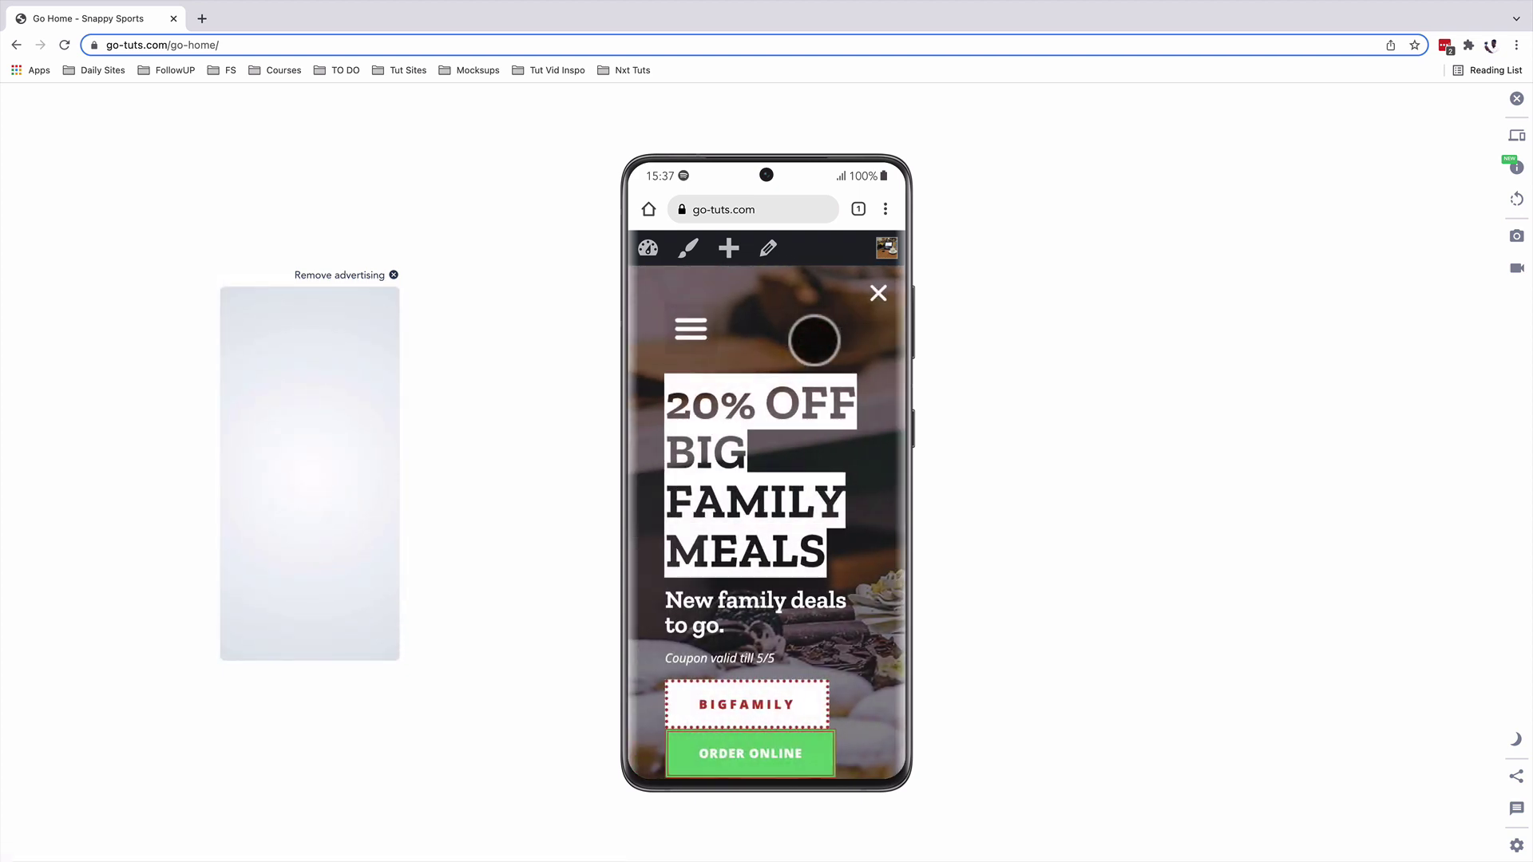
left_click(703, 334)
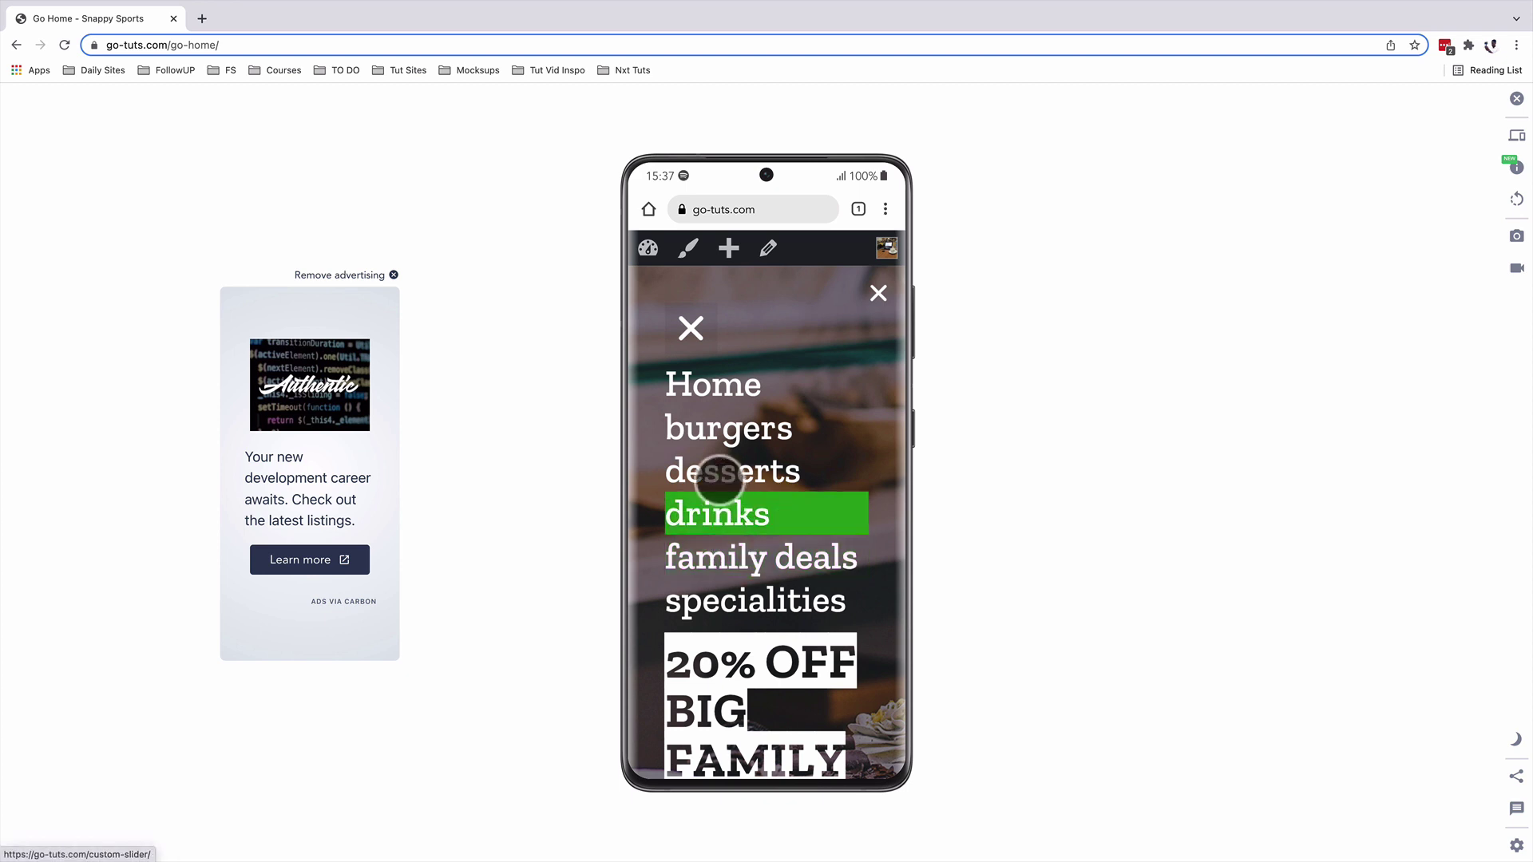
left_click(692, 329)
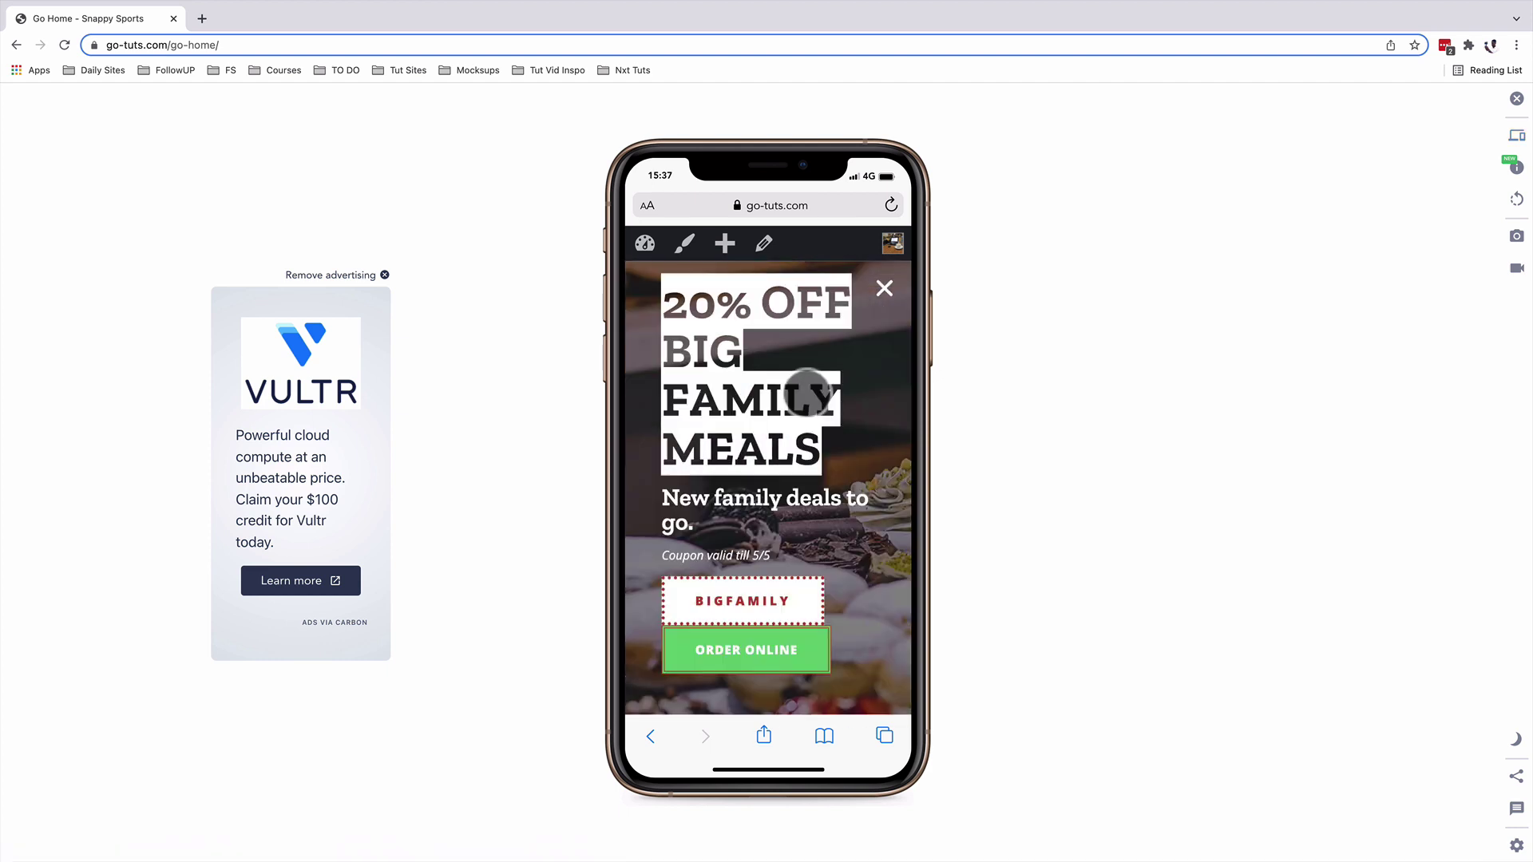
- On the iPhone, toggle the menu, close and reopen the coupon popup, then choose a tablet
left_click(695, 324)
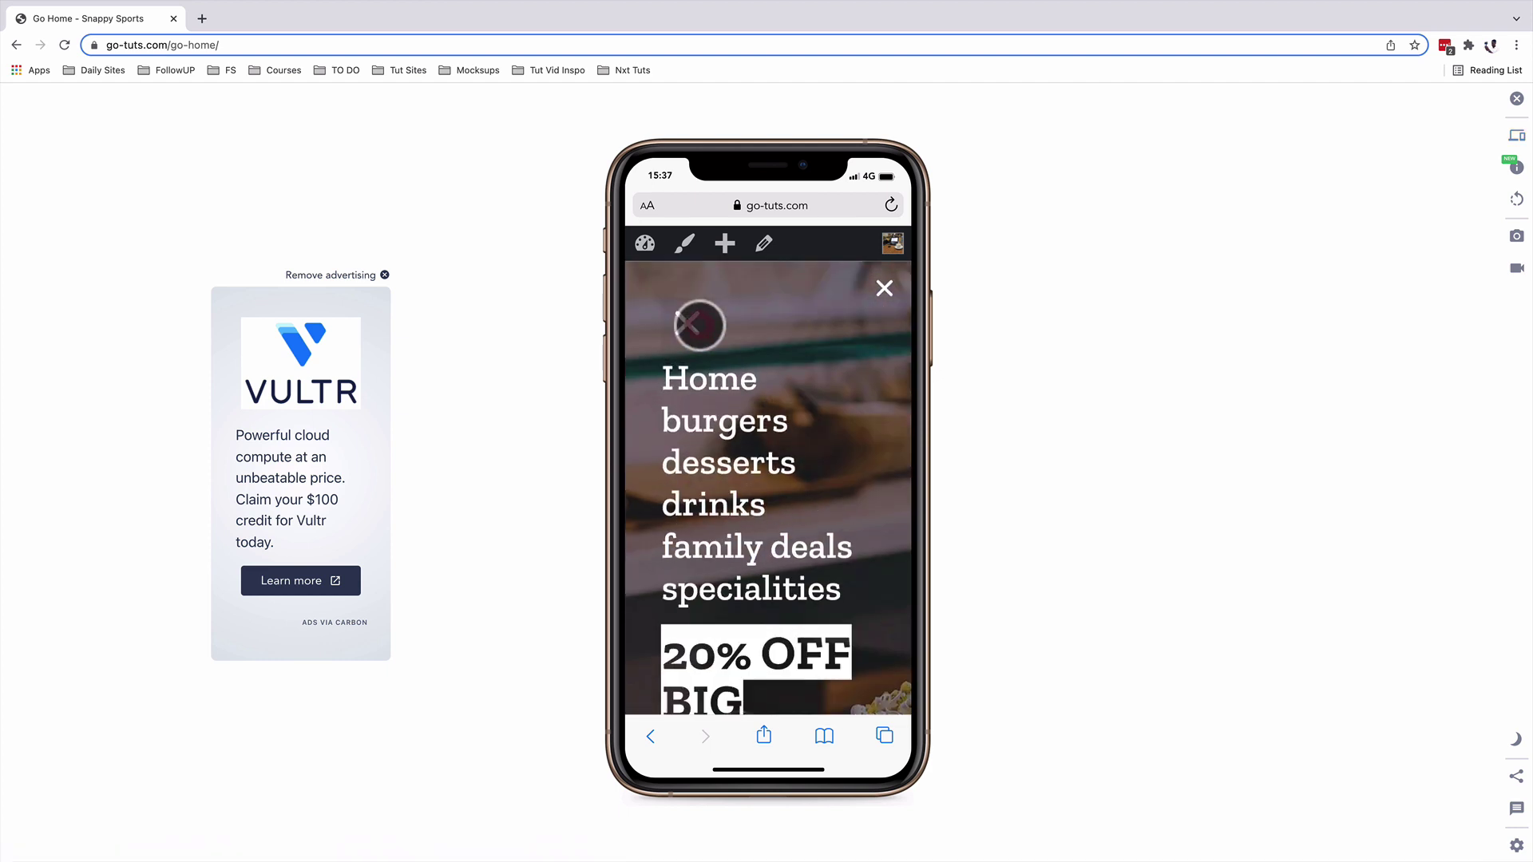
left_click(700, 325)
left_click(880, 289)
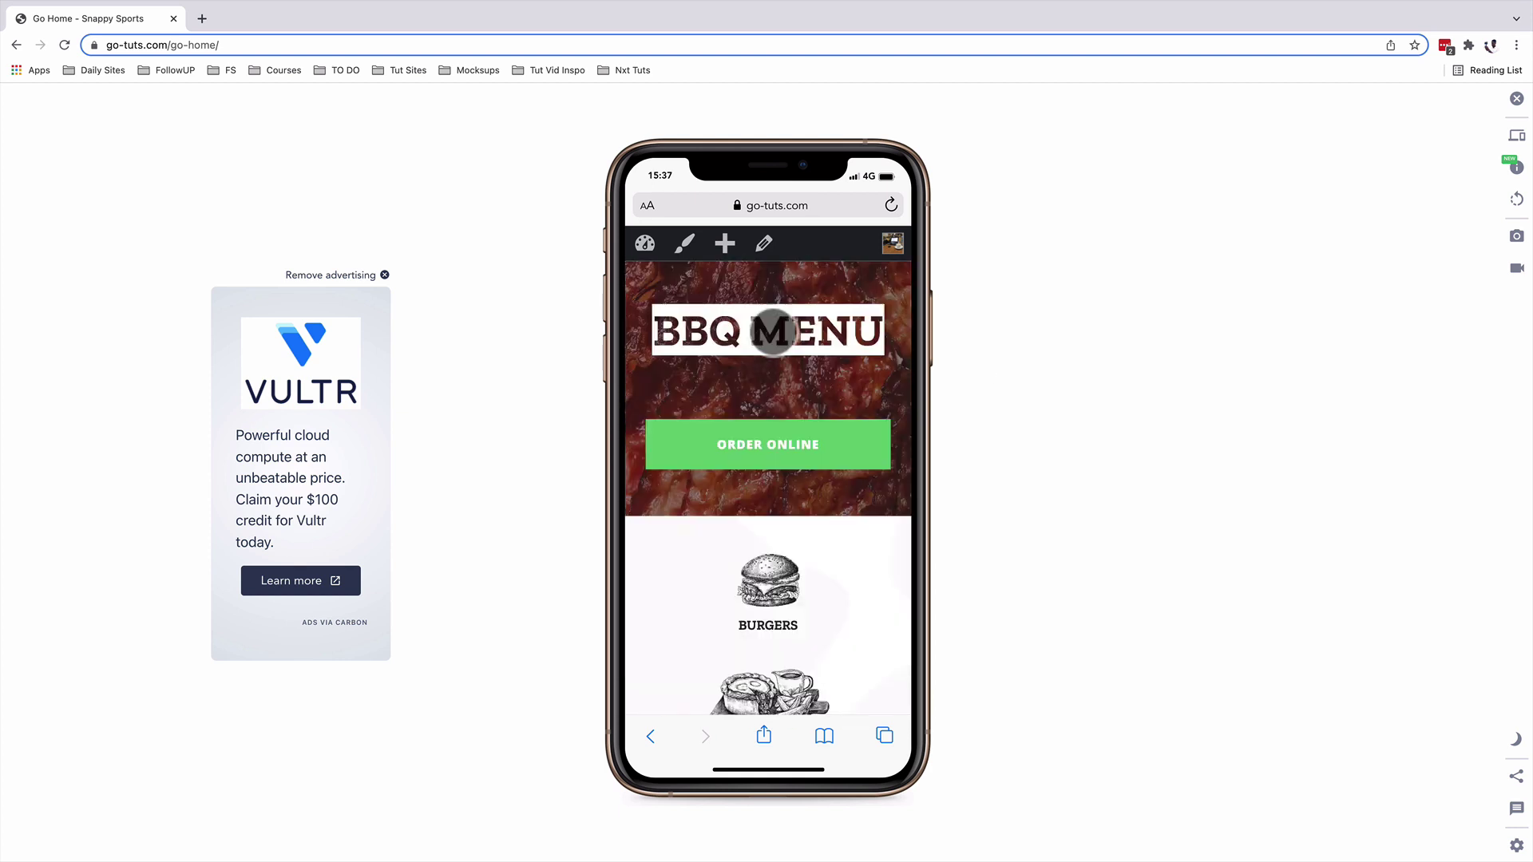
left_click(745, 331)
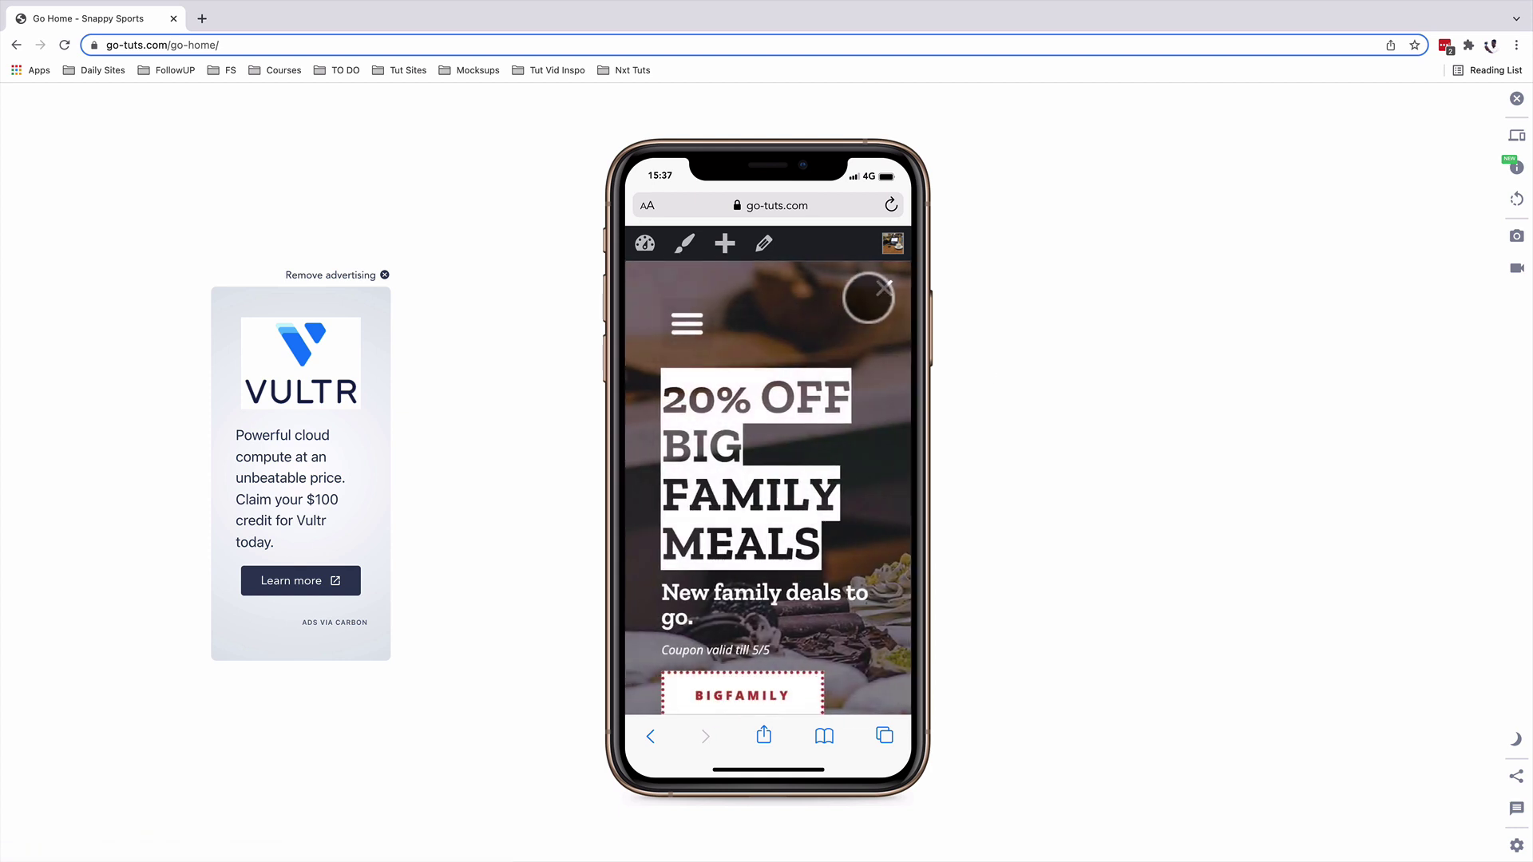
left_click(878, 289)
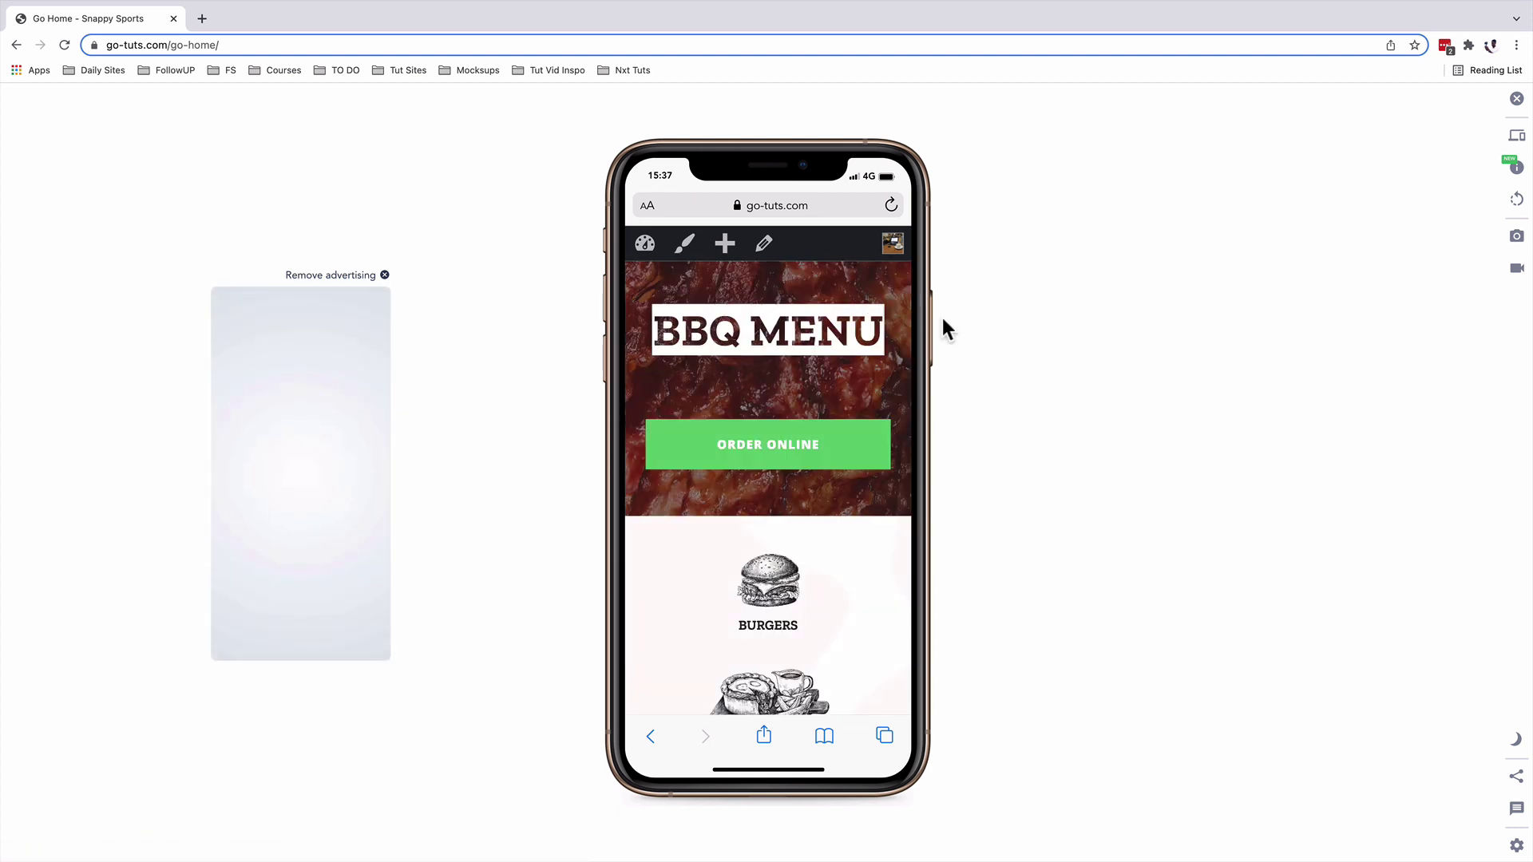
left_click(1514, 139)
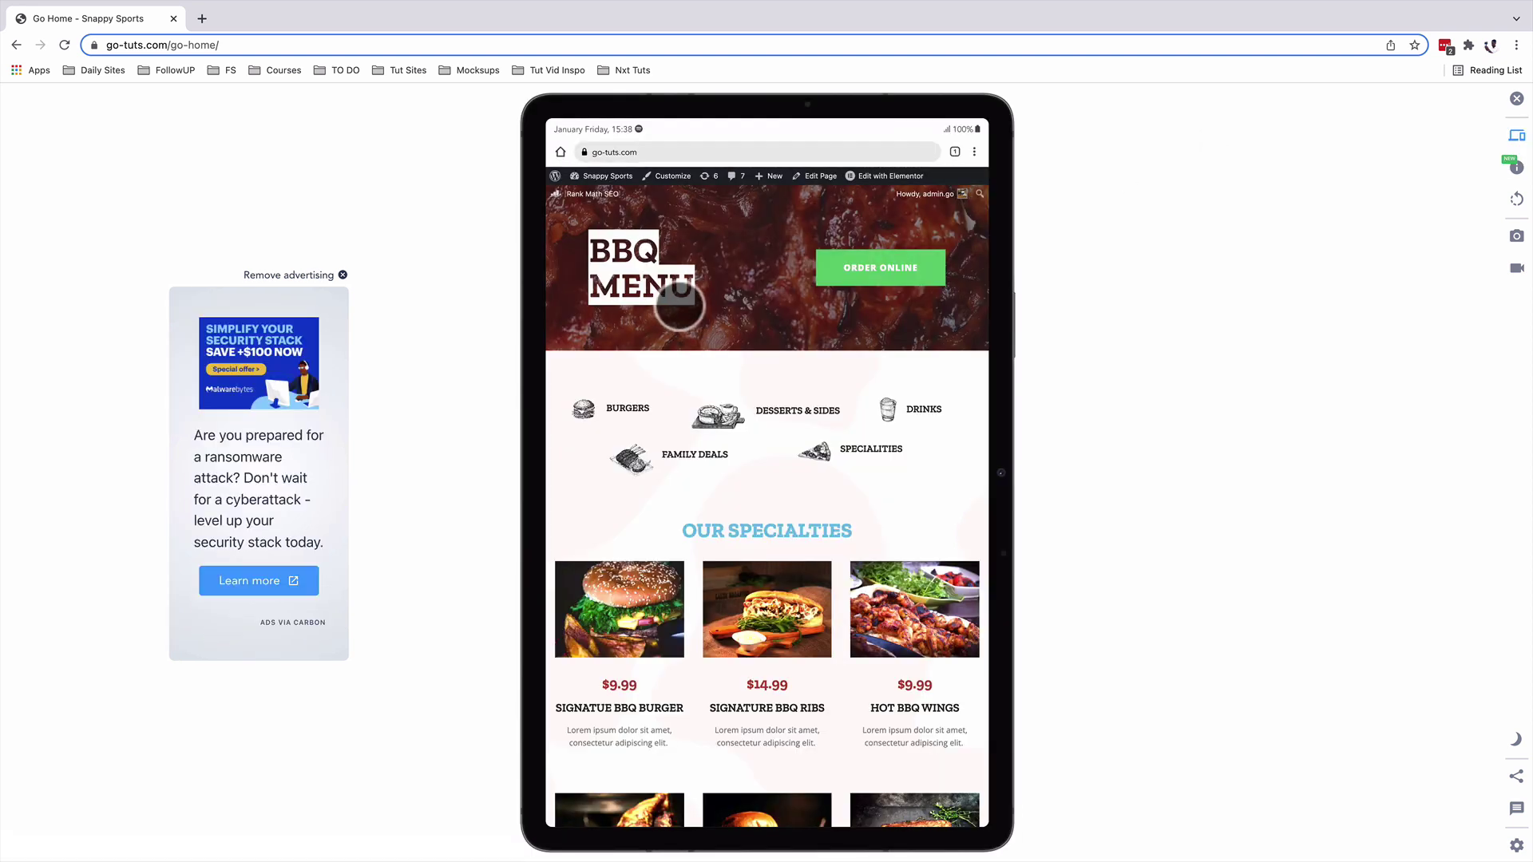
left_click(645, 272)
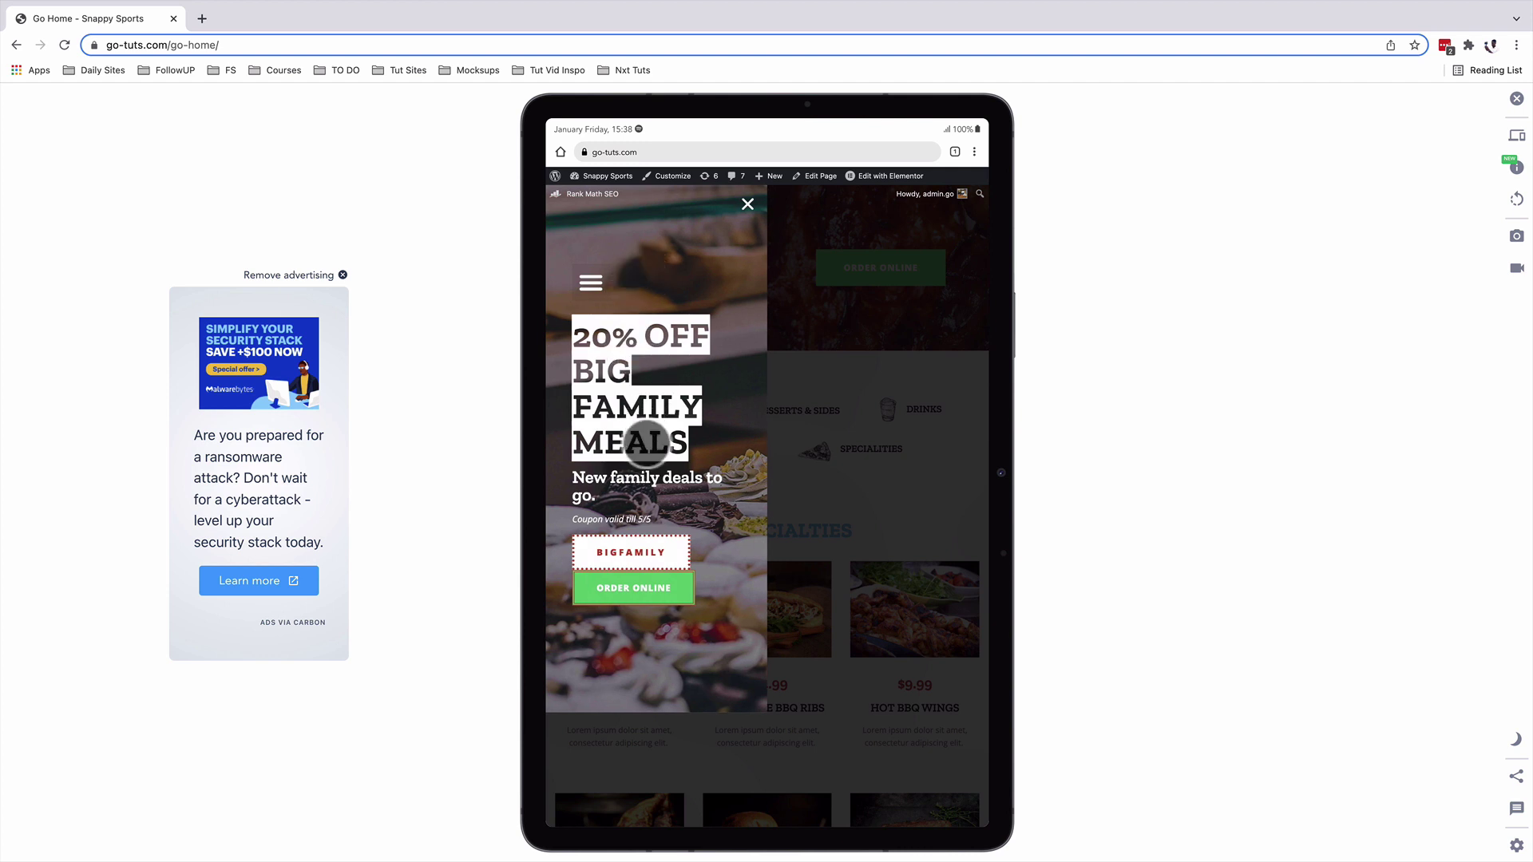
left_click_drag(899, 375, 889, 342)
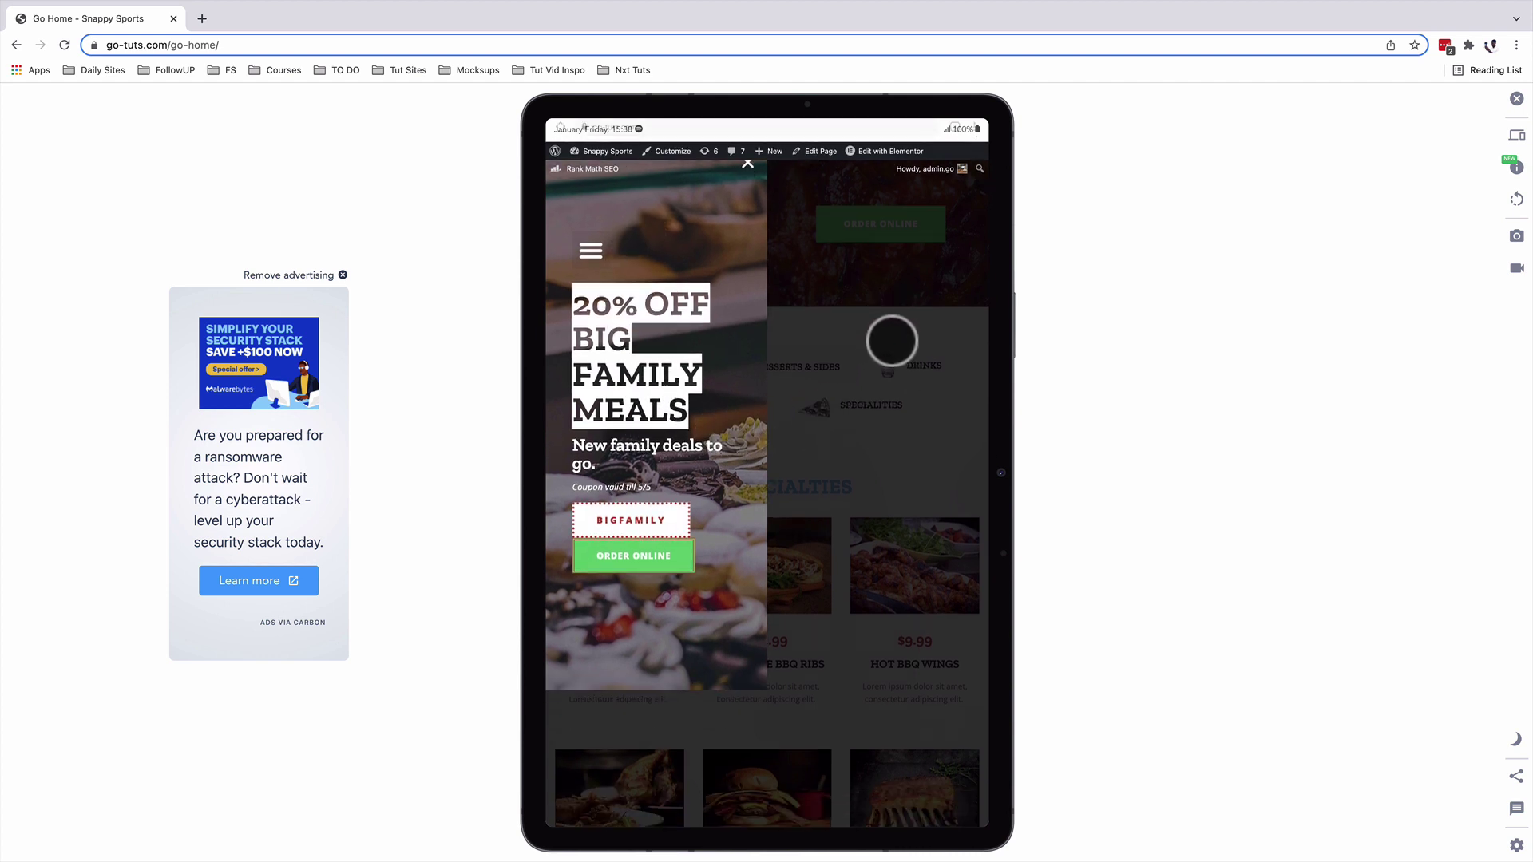
scroll(888, 336, "down", 5)
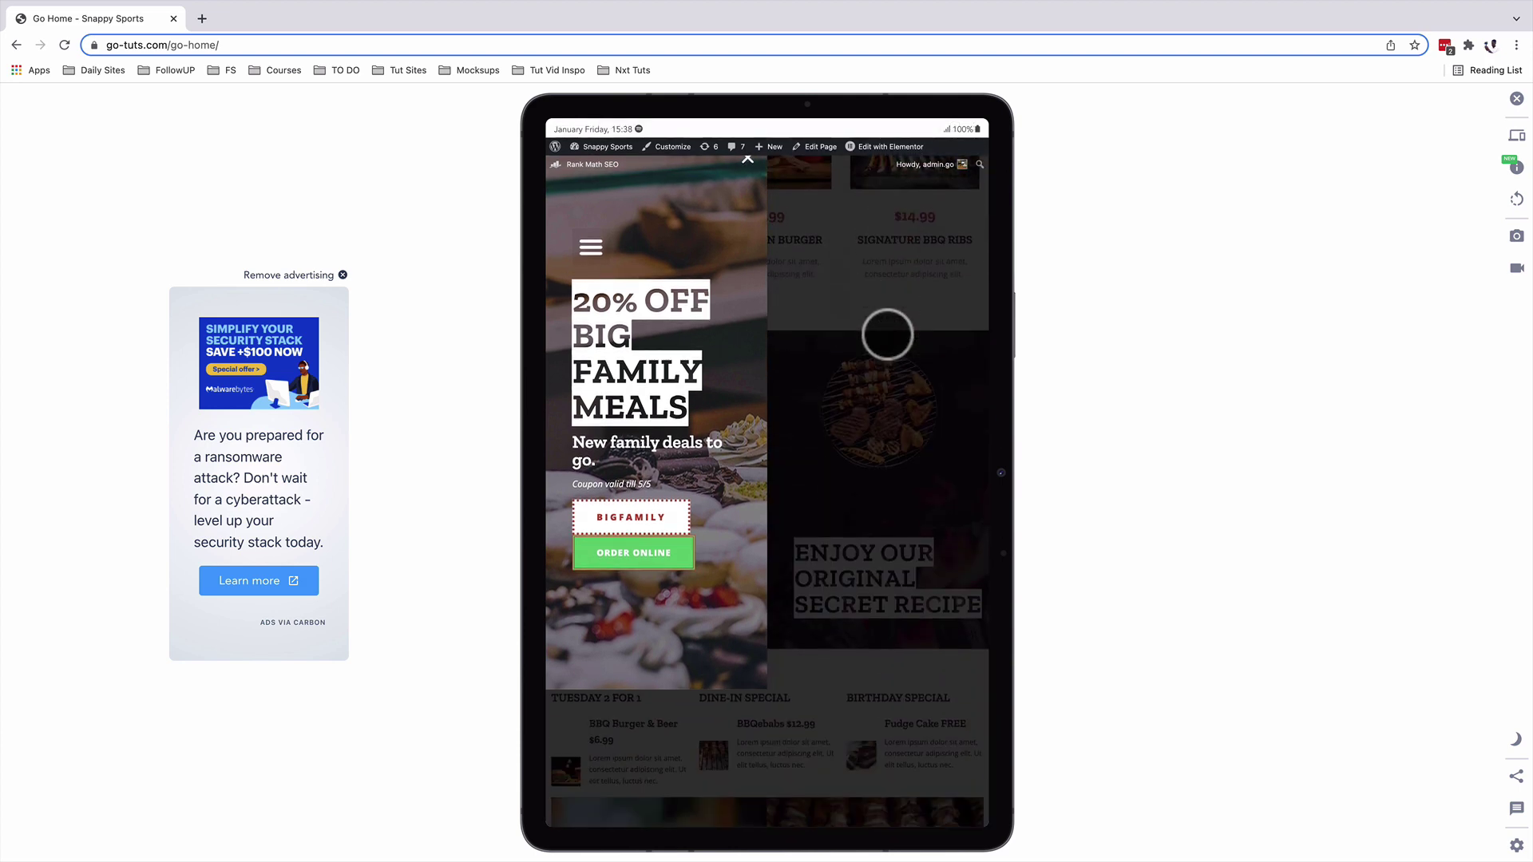
scroll(887, 335, "up", 5)
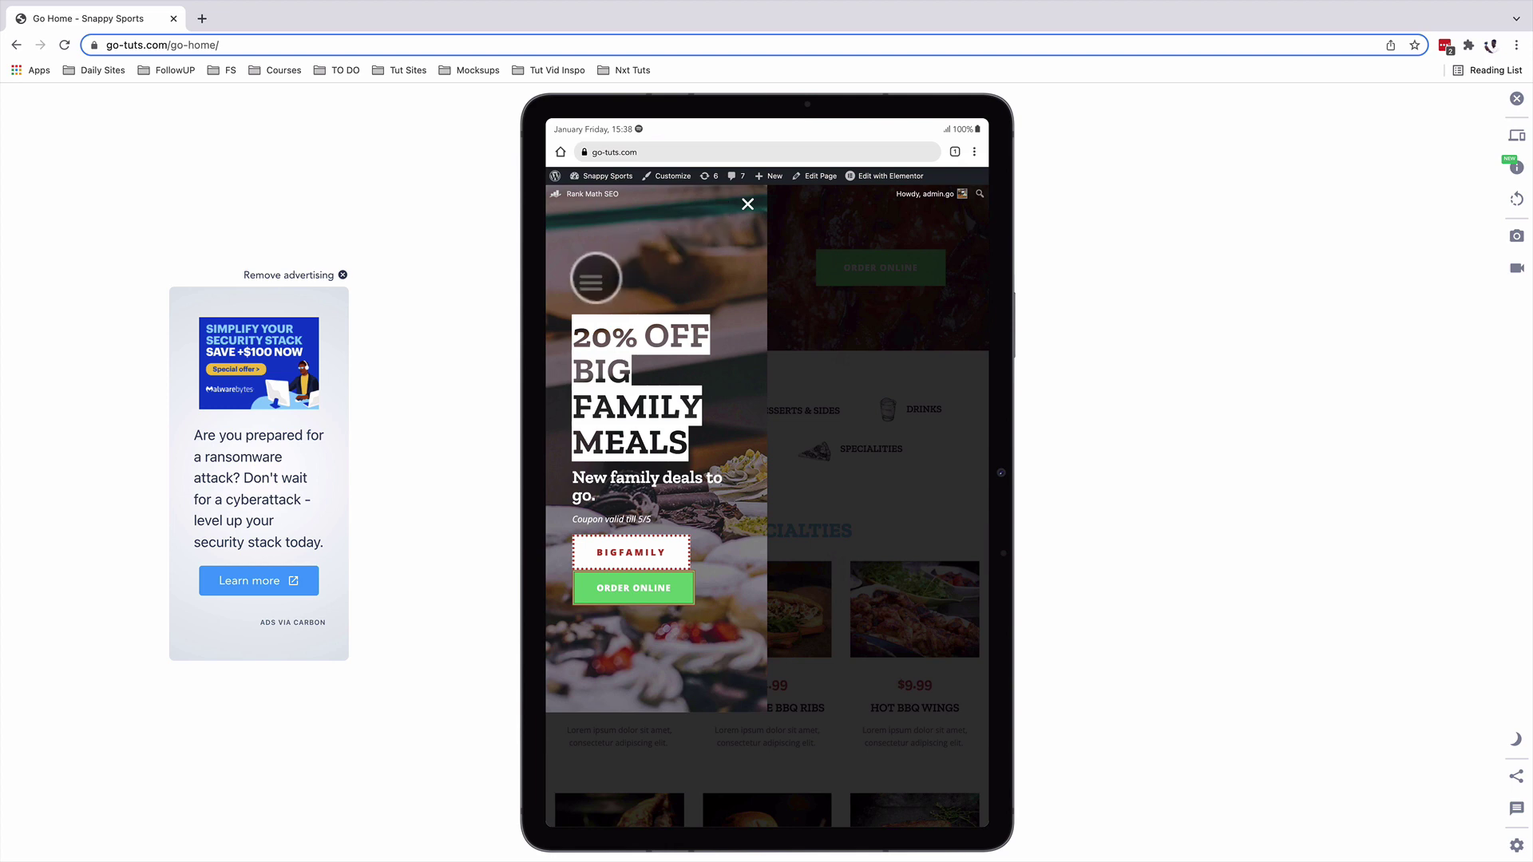
left_click(591, 281)
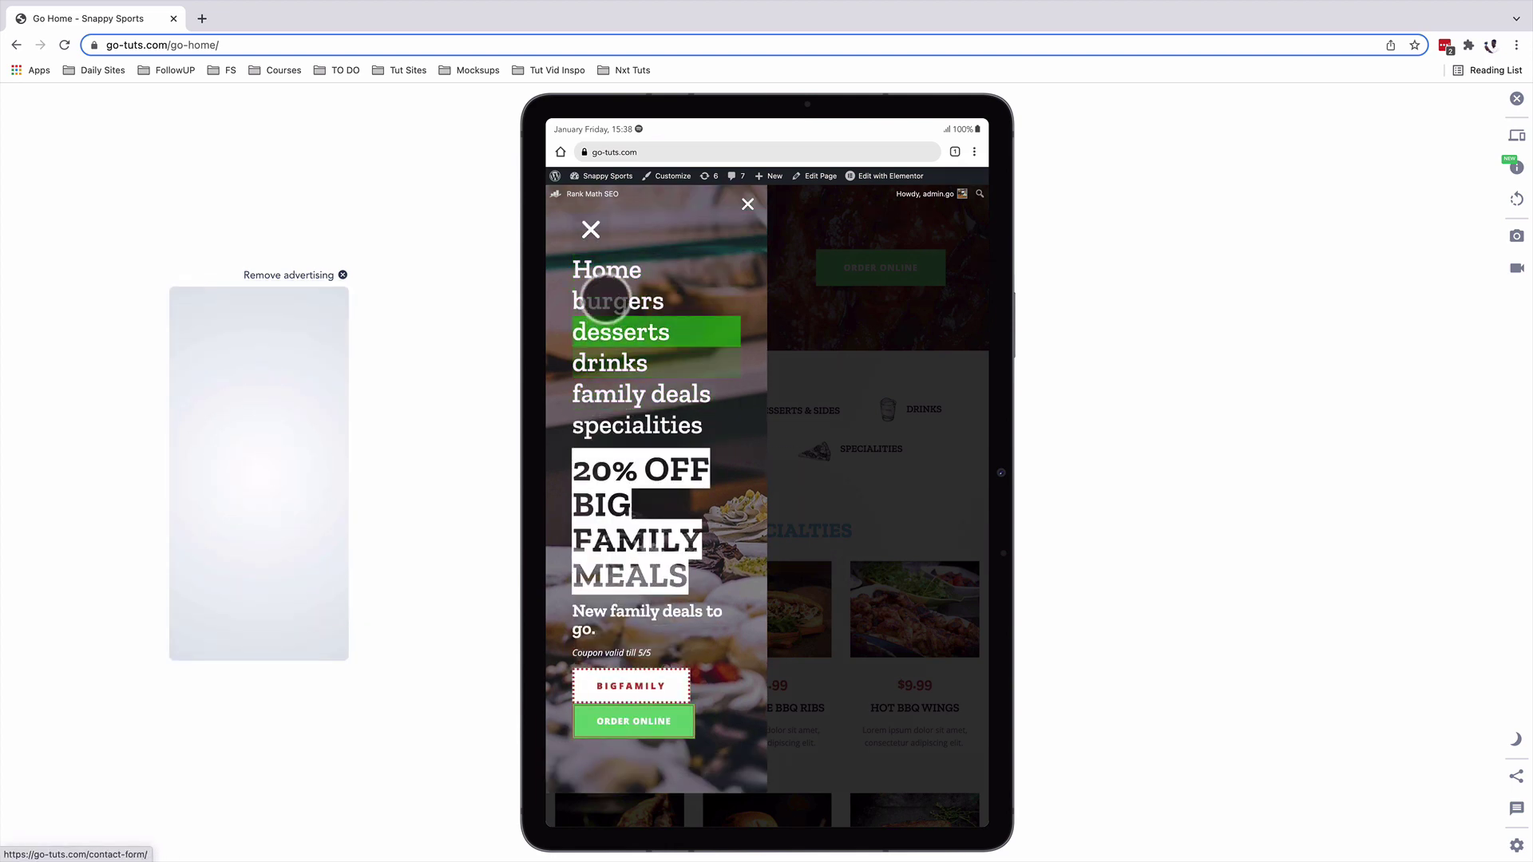
left_click(591, 233)
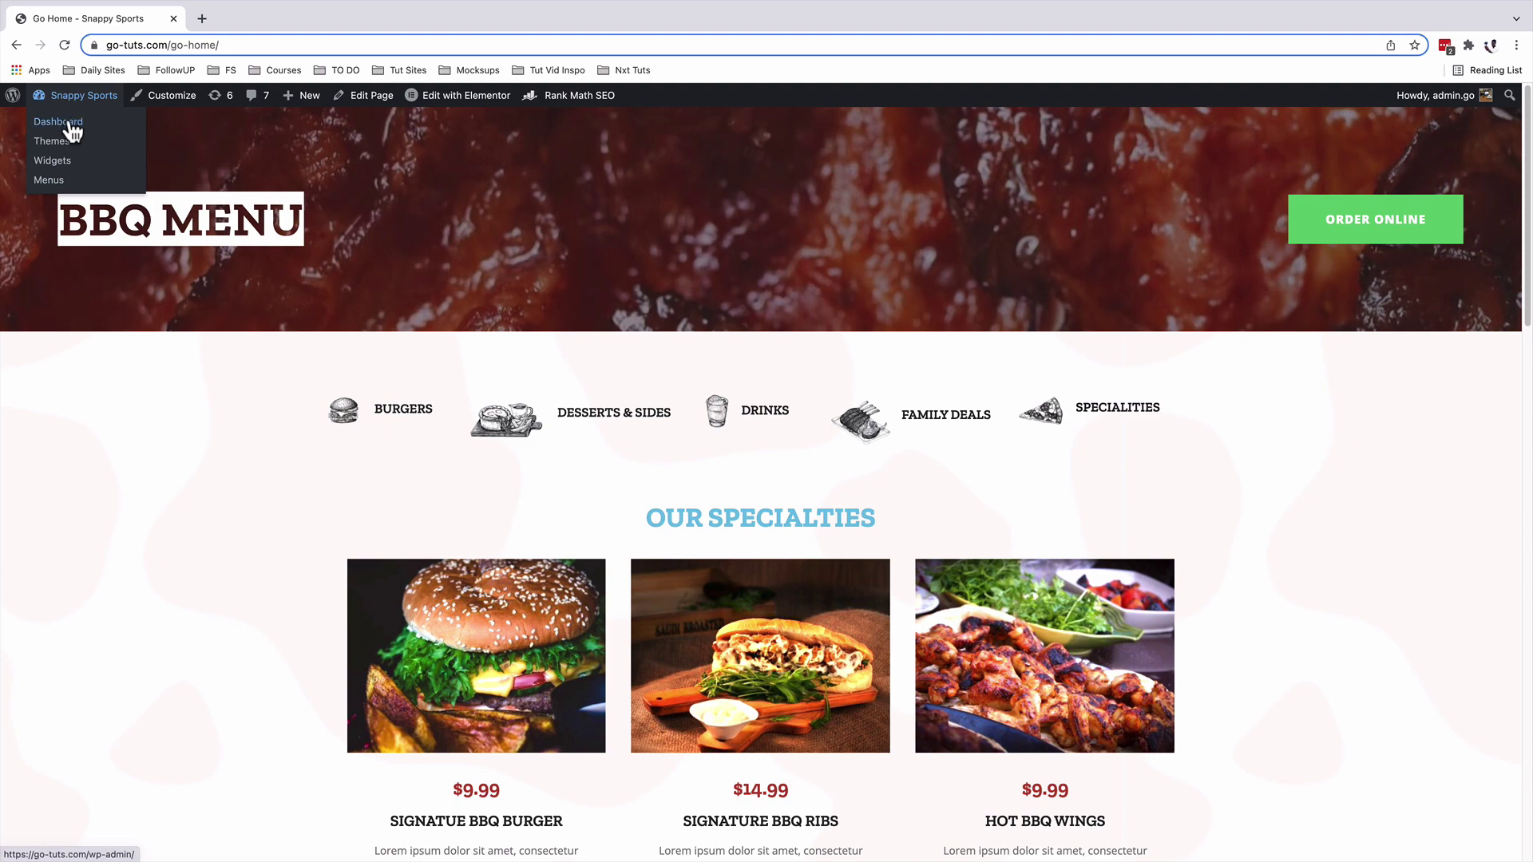
- From the new dashboard tab, go to Templates > Popups and edit Offcanvas2022 with Elementor
left_click(72, 130, "super")
left_click(248, 16)
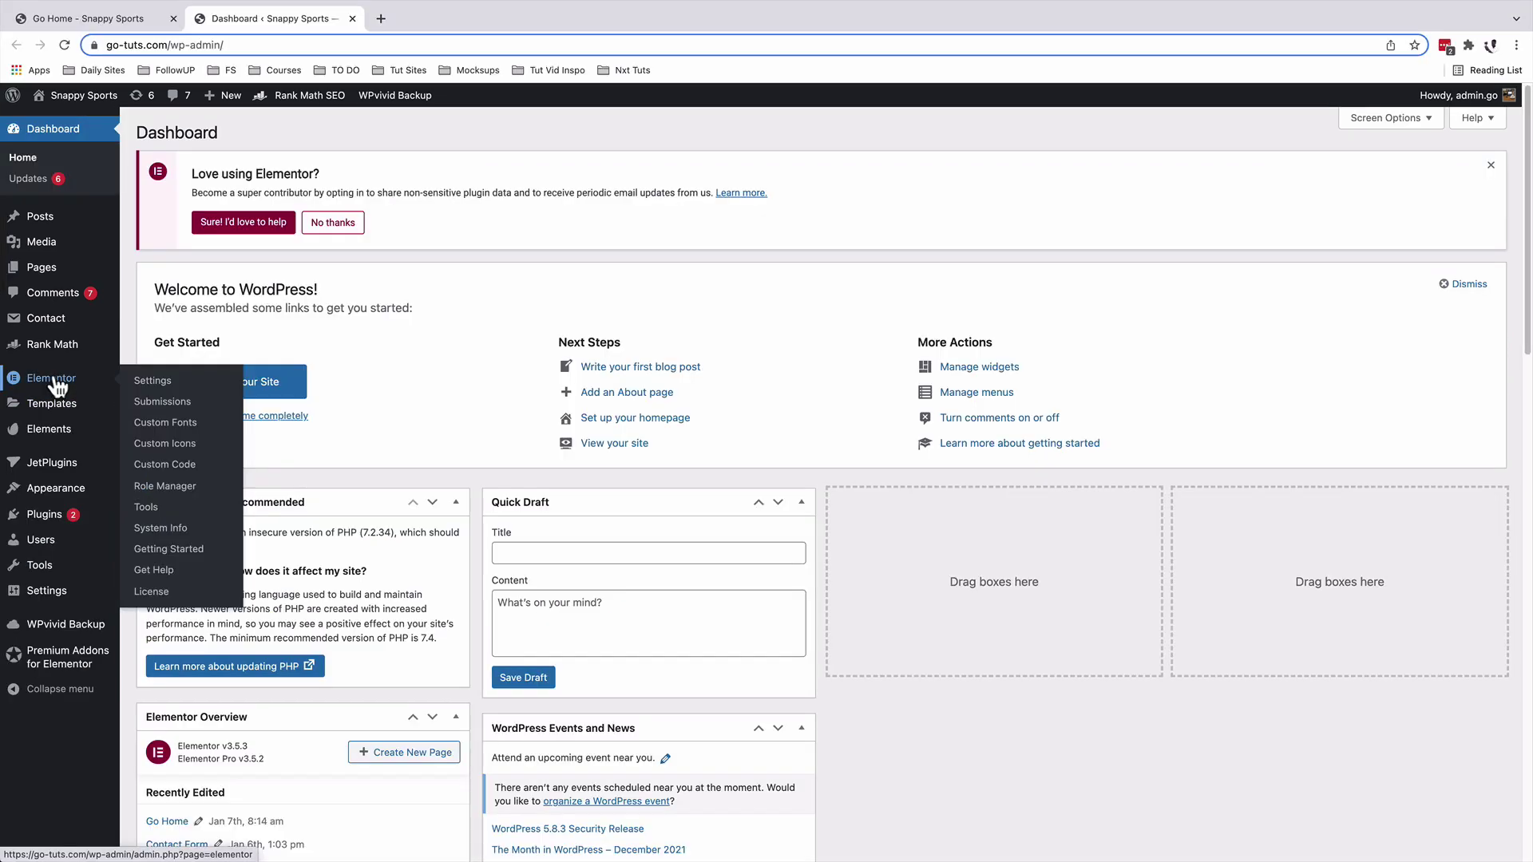
mouse_move(48, 409)
left_click(152, 430)
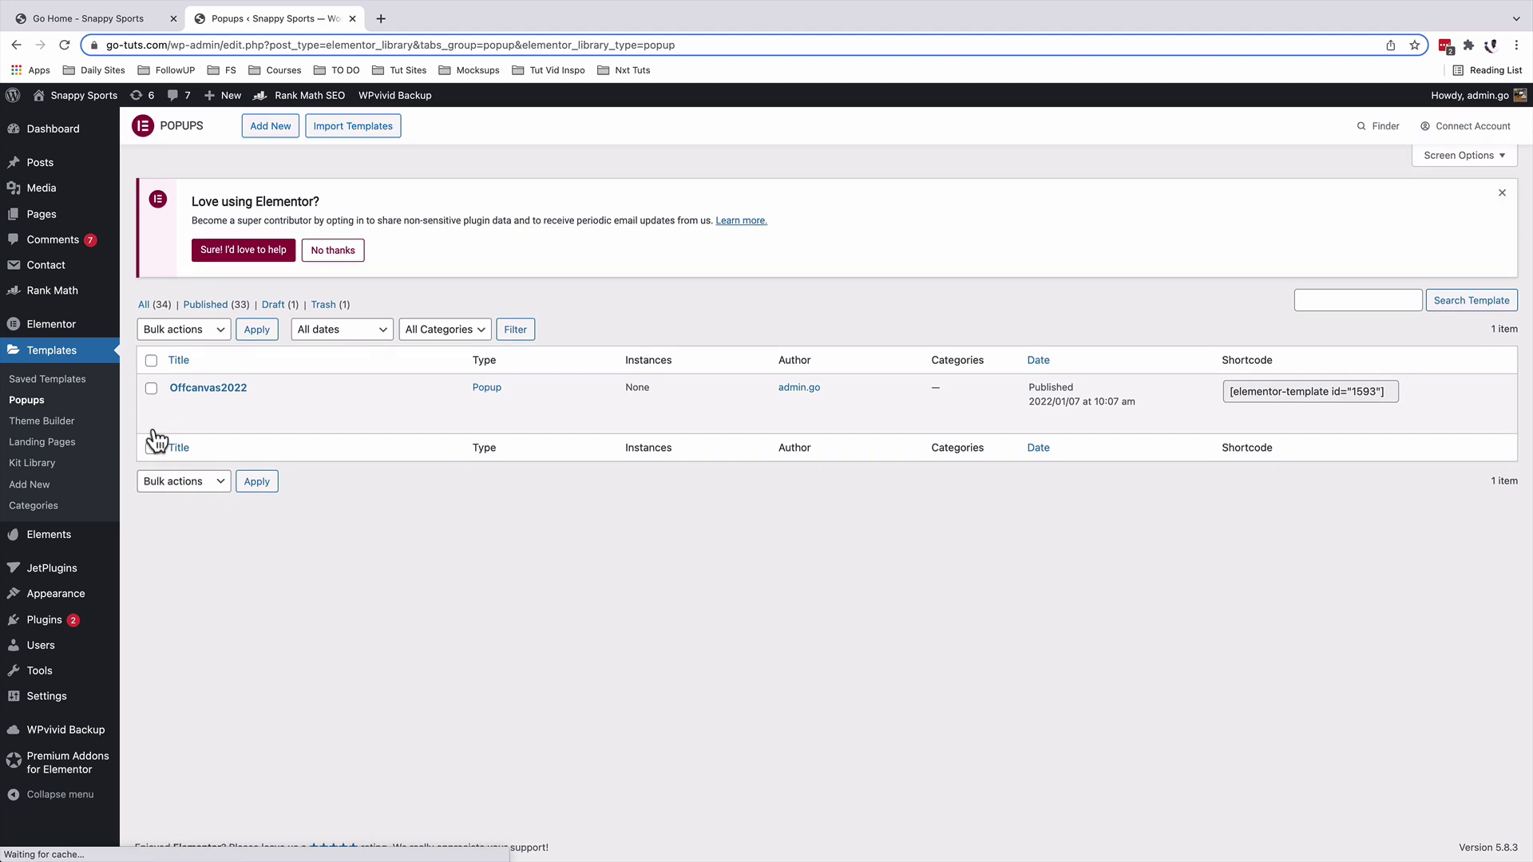
mouse_move(199, 397)
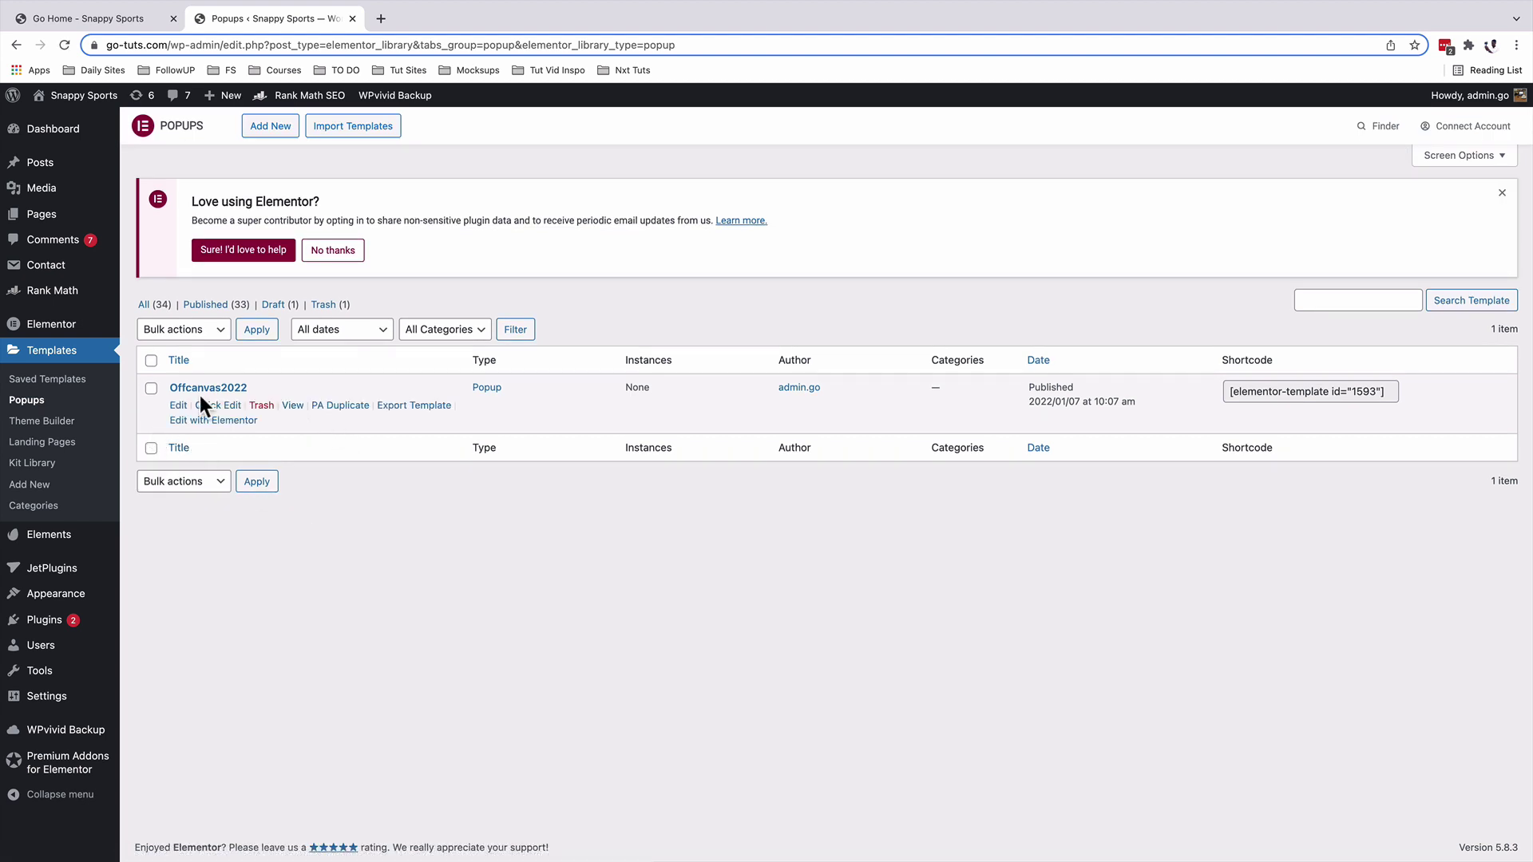
left_click(210, 423)
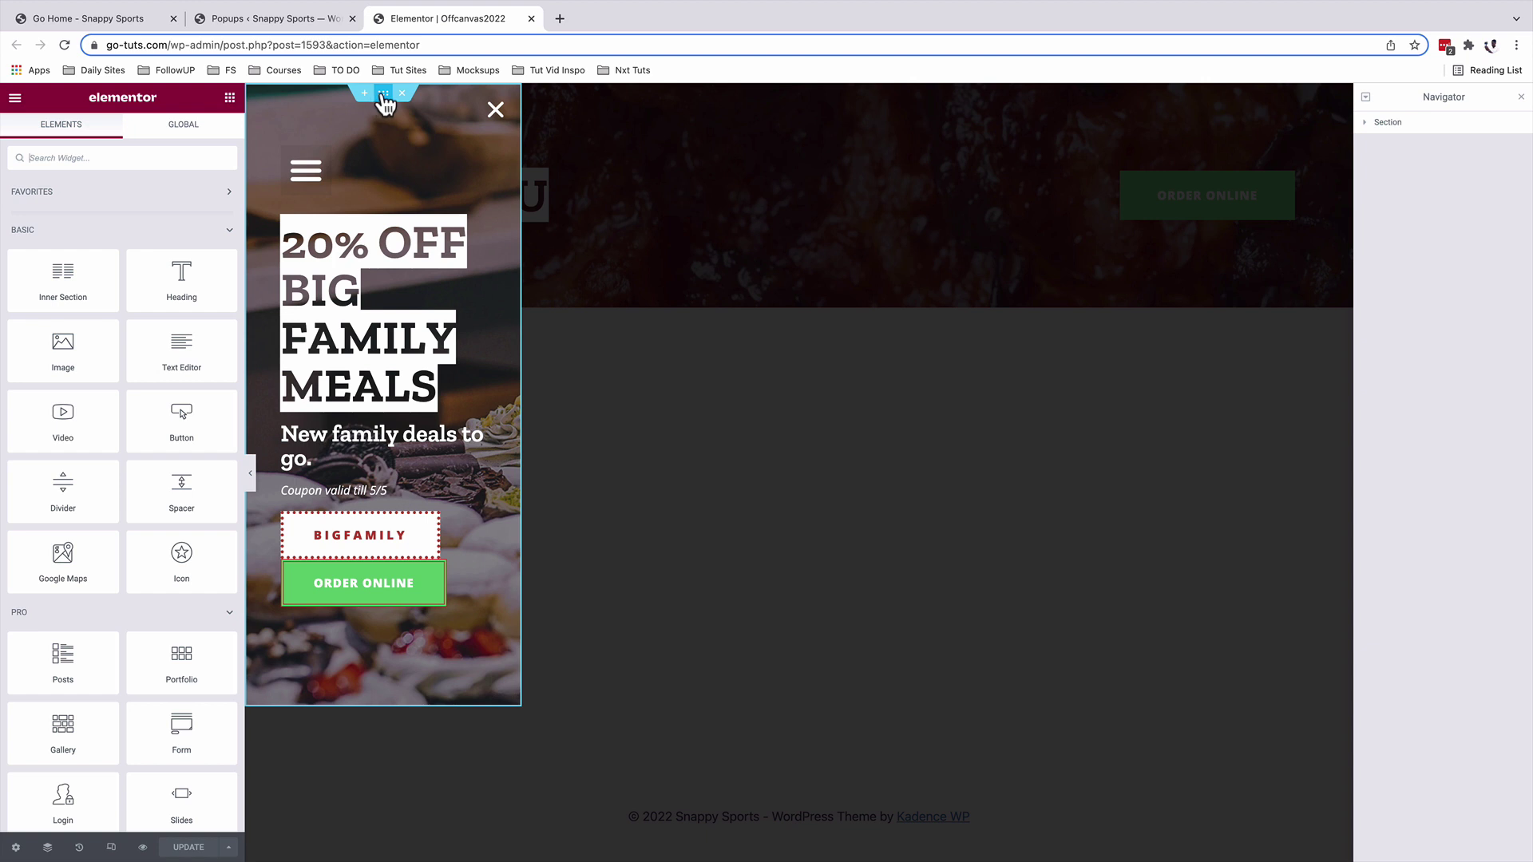
- In Popup Settings, change the popup width from 30 to 25 vw, trying 70 along the way
left_click(384, 94)
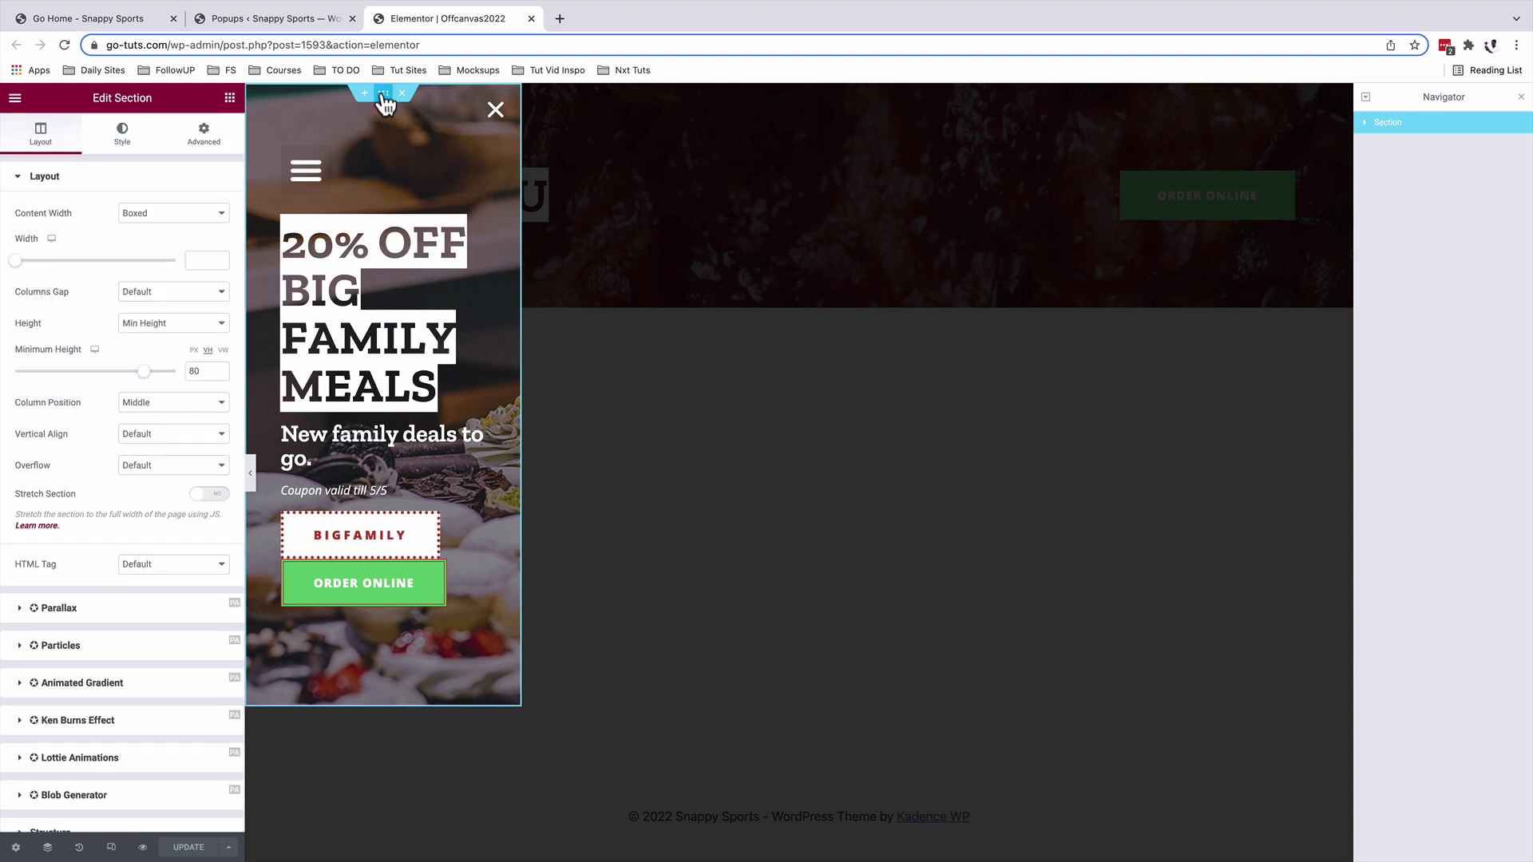
left_click(14, 850)
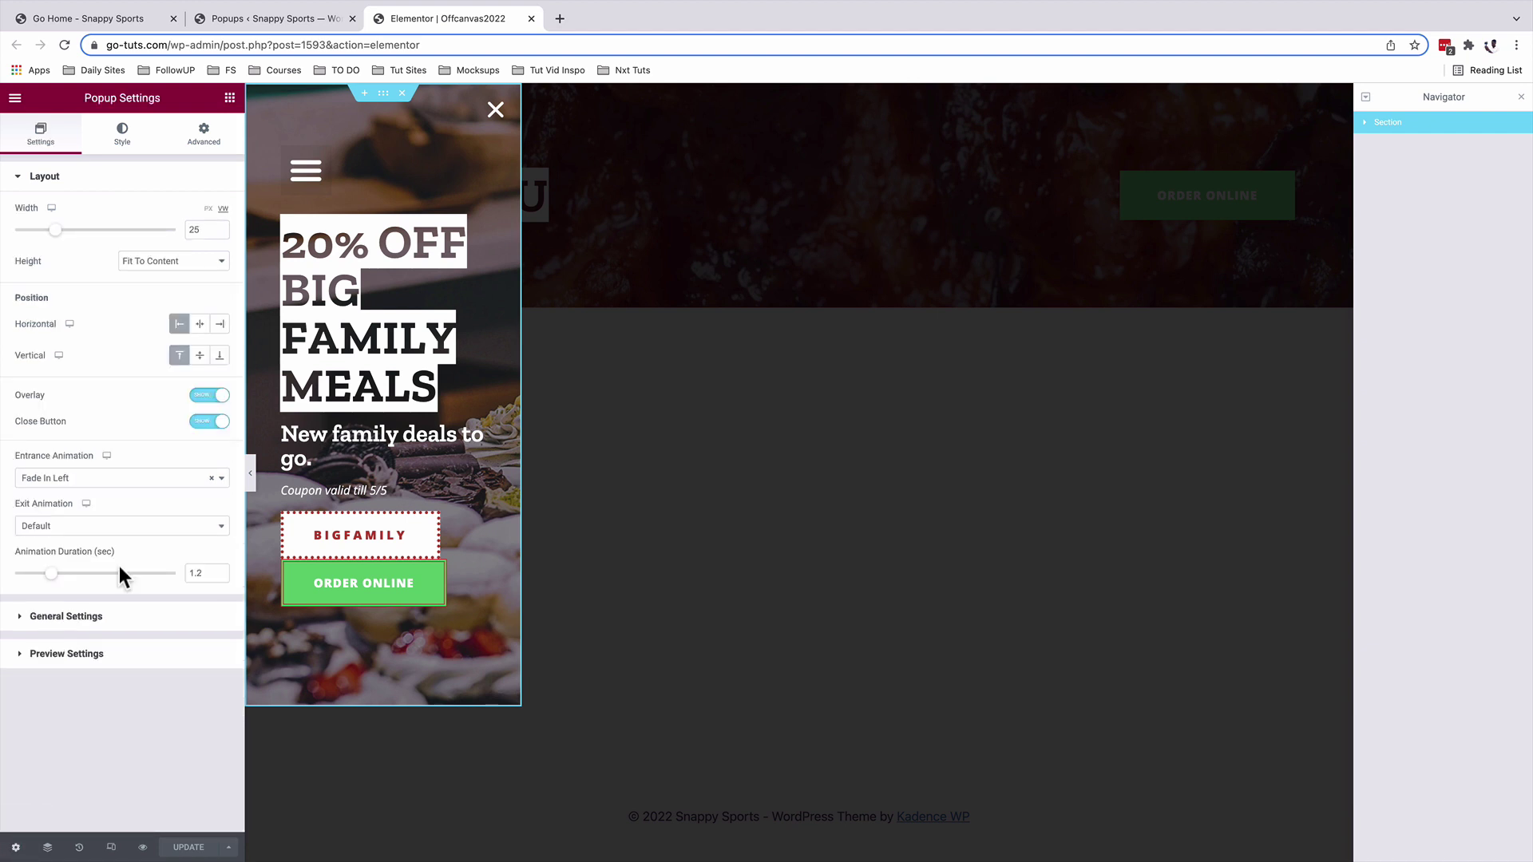
double_click(191, 230)
type("30")
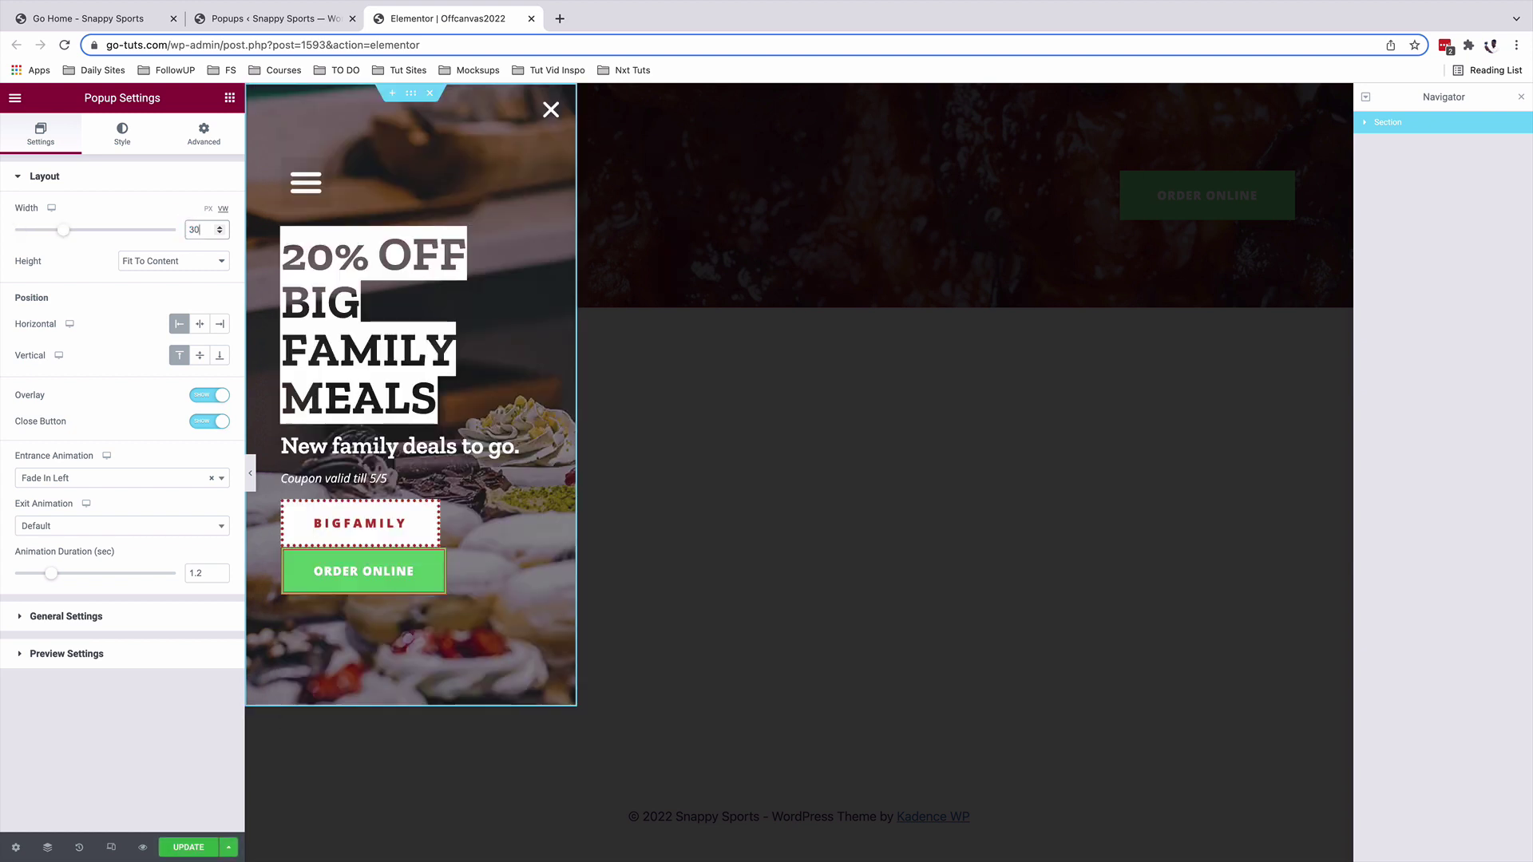
key("BackSpace")
key("BackSpace")
type("70")
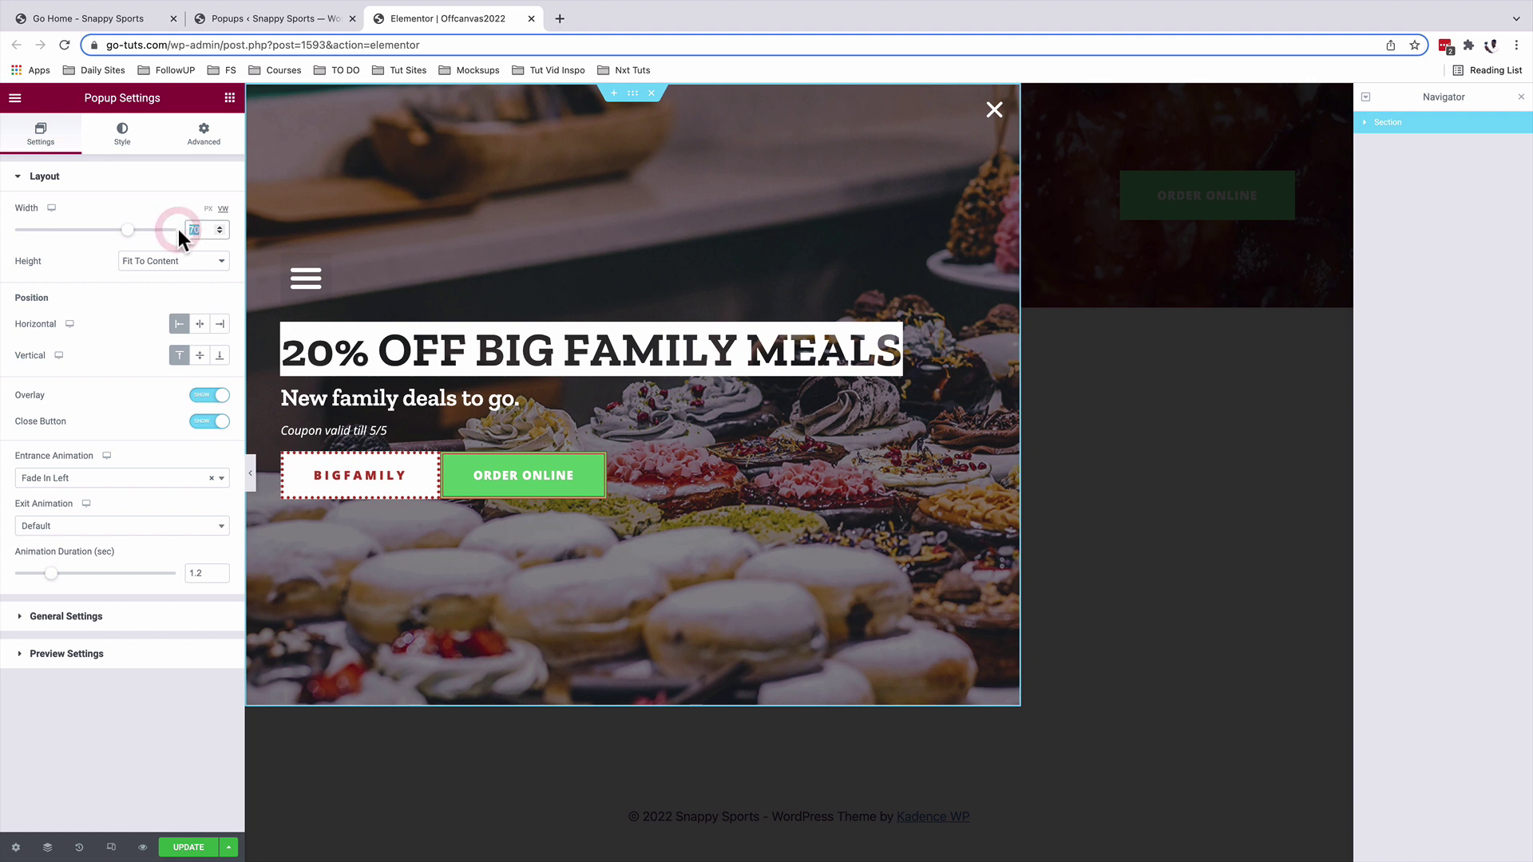
type("25")
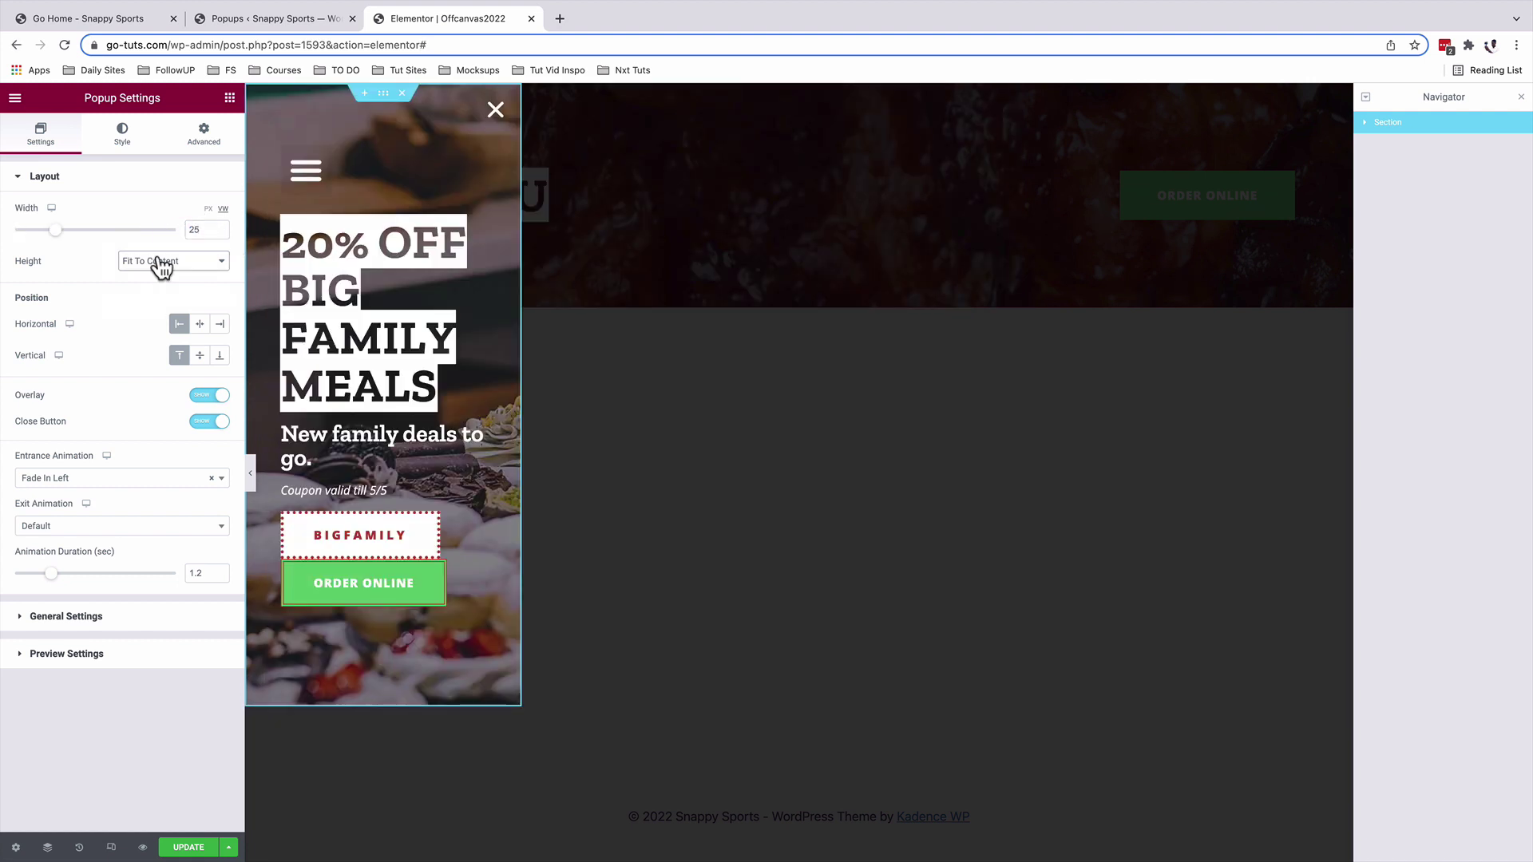
- Try a full-screen popup height, then return the height to fit its content
left_click(159, 265)
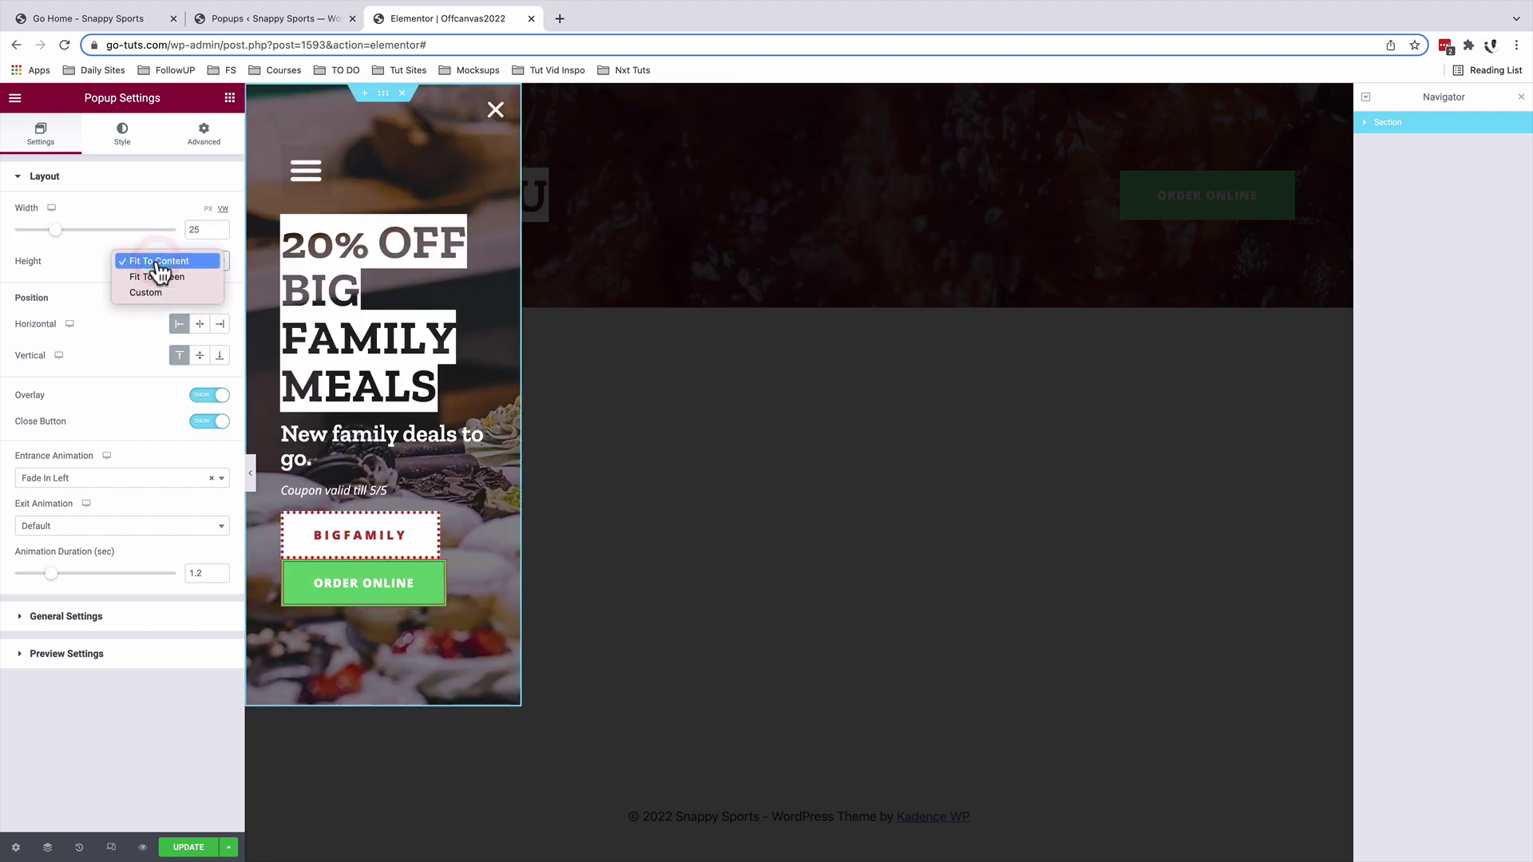
left_click(160, 277)
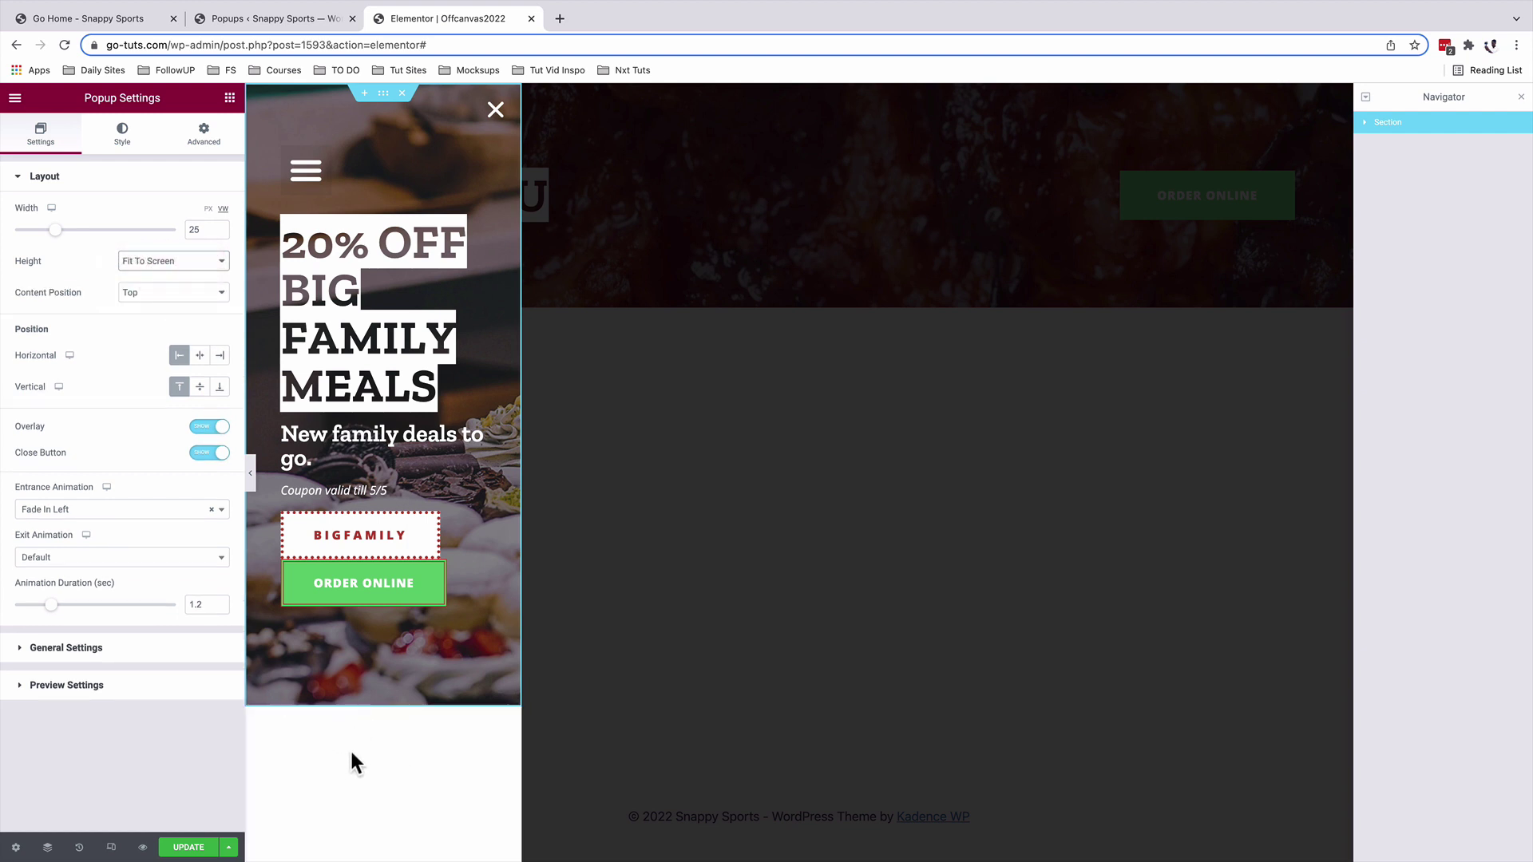
left_click(168, 268)
left_click(159, 247)
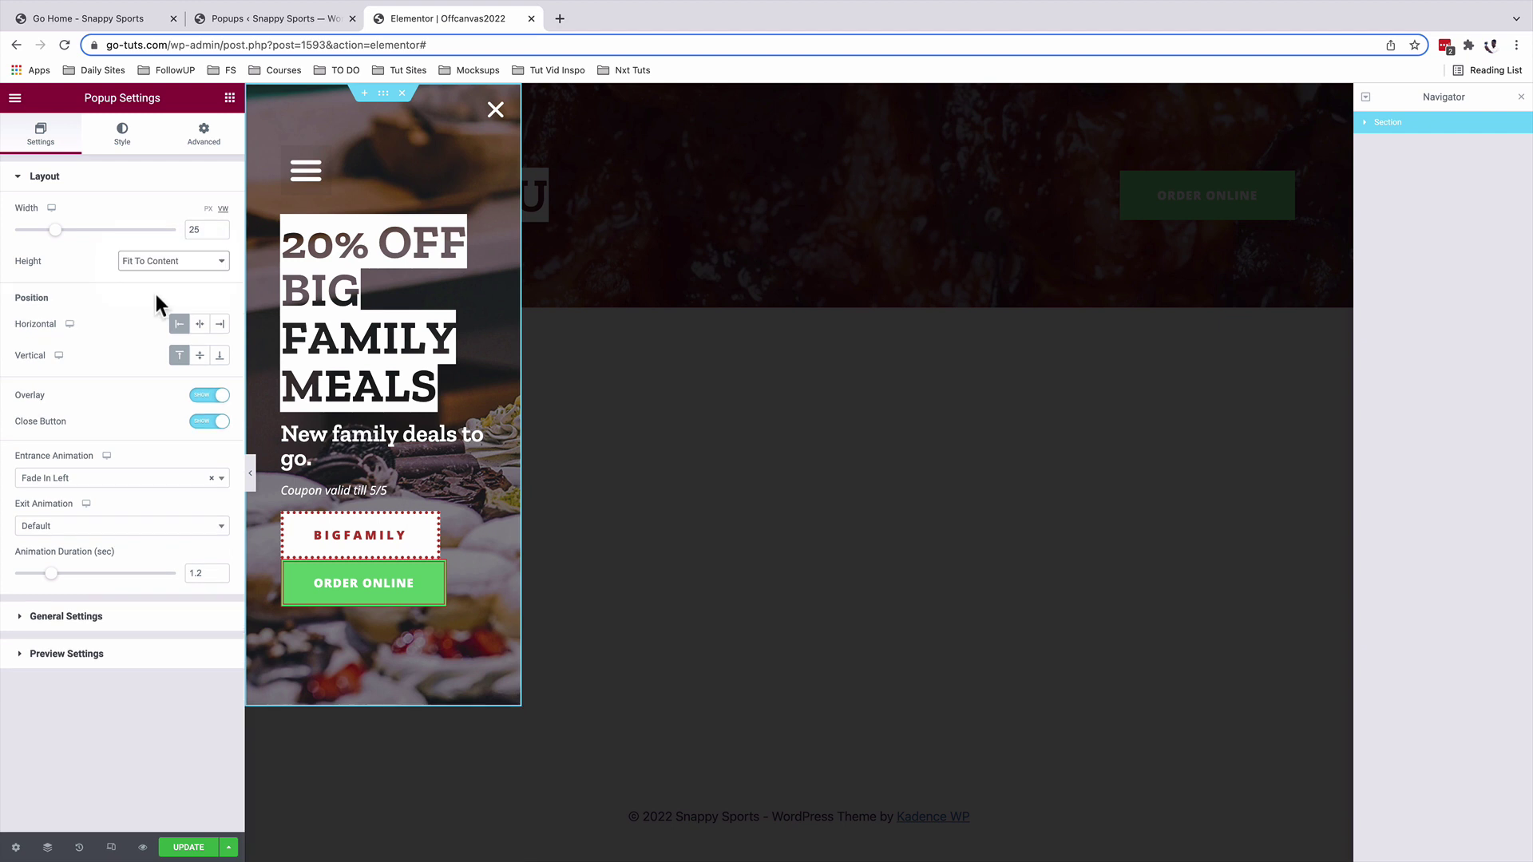
- Try center and right horizontal, then middle and bottom vertical, leaving it left and top
left_click(201, 325)
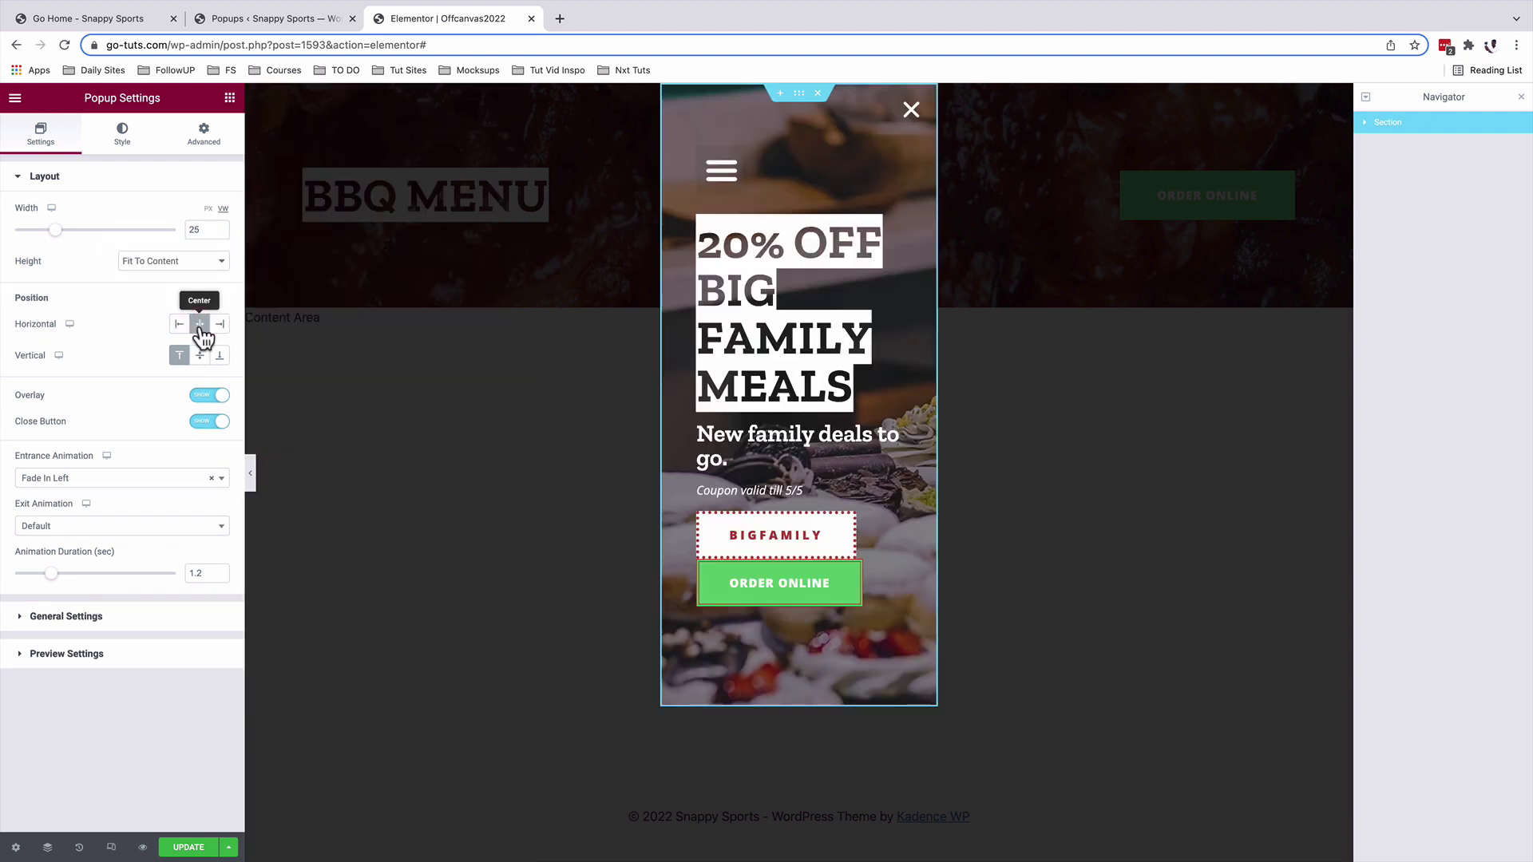
left_click(218, 323)
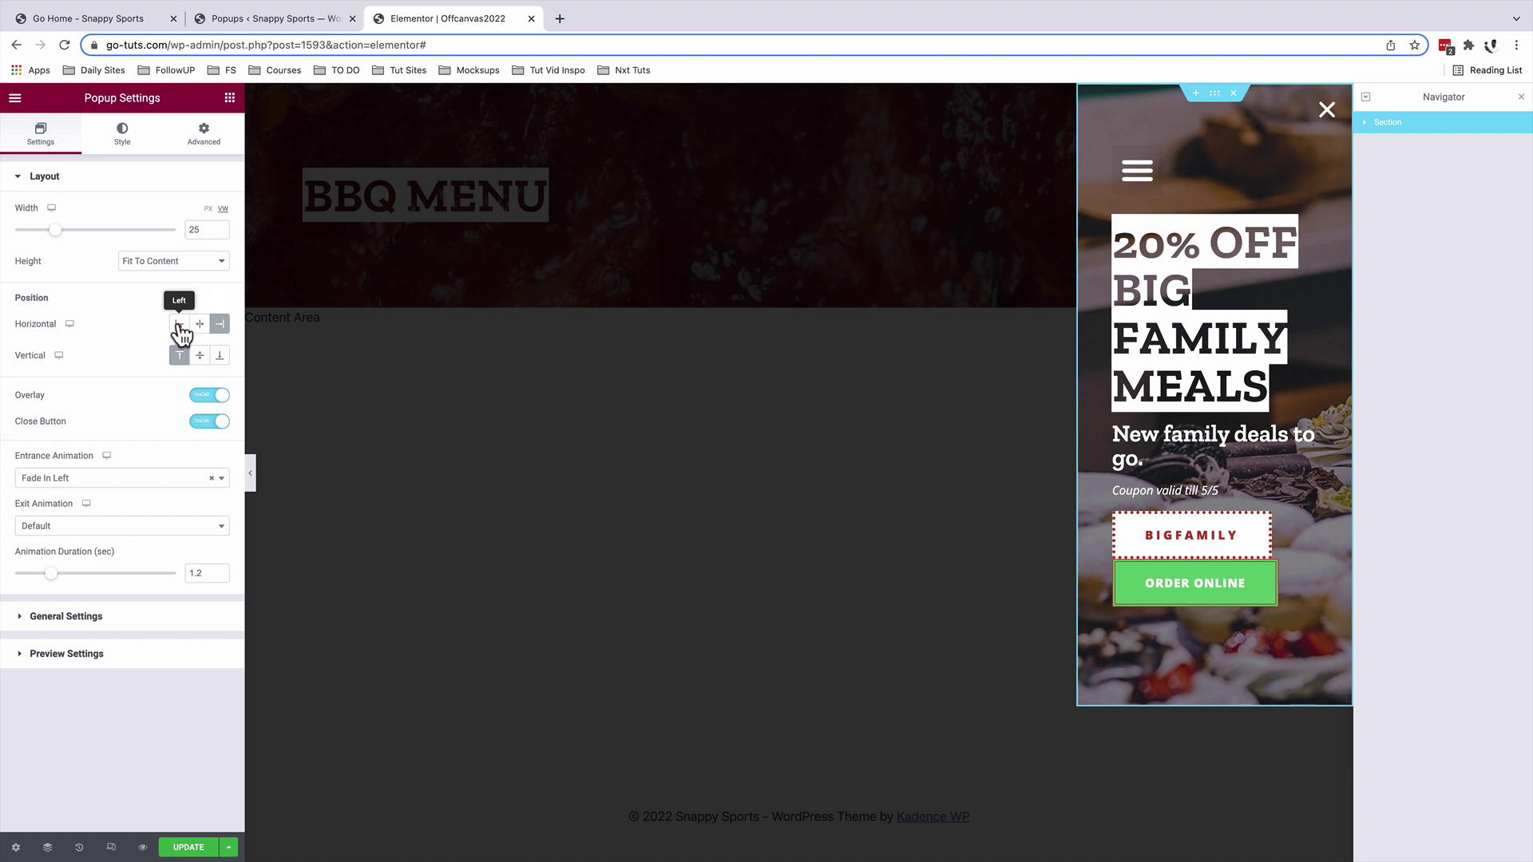
left_click(181, 325)
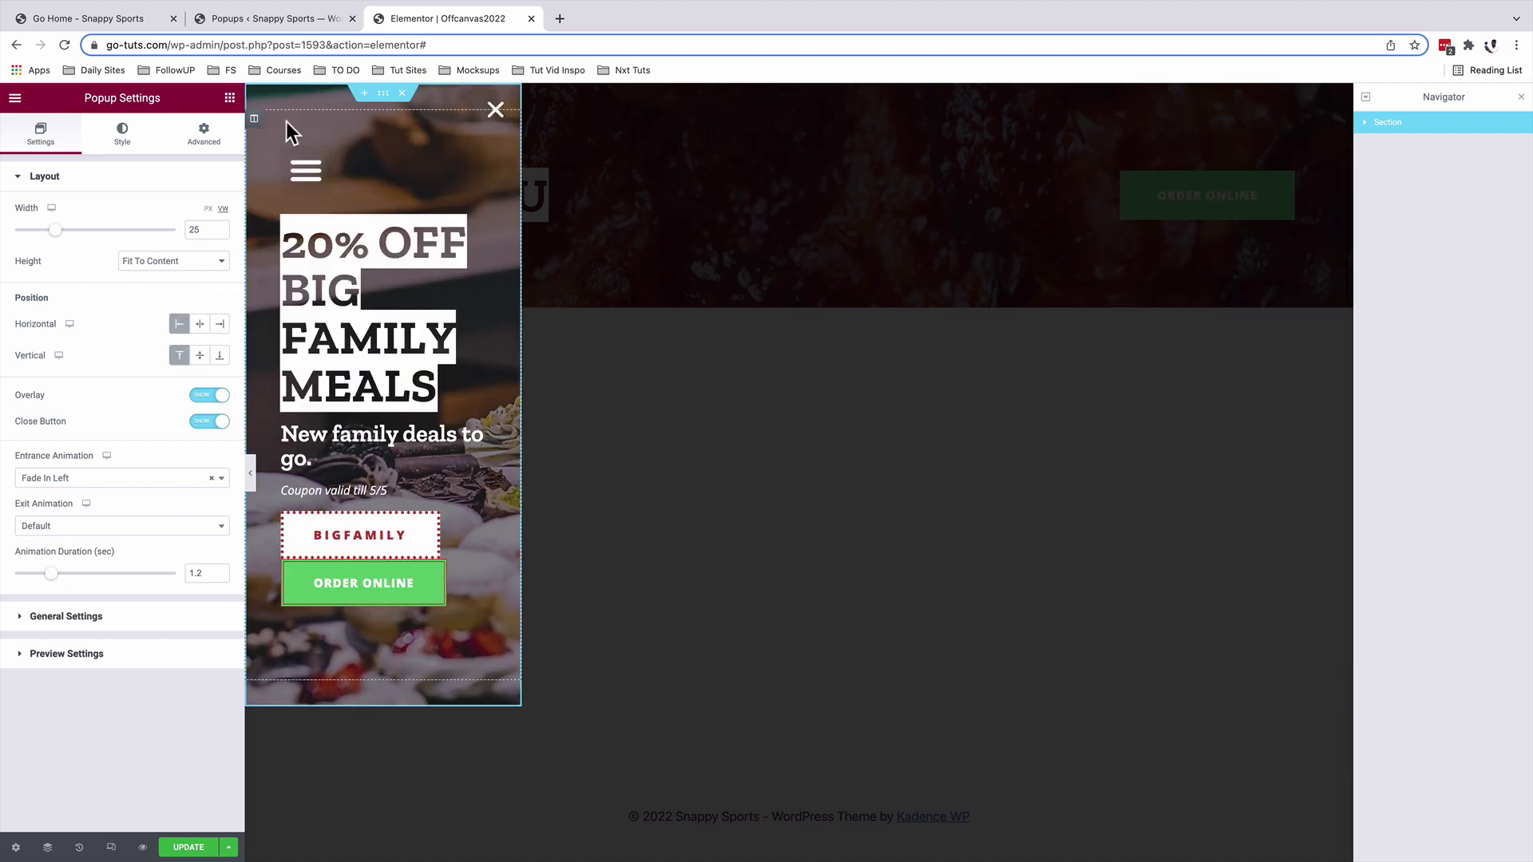
left_click(201, 357)
left_click(220, 357)
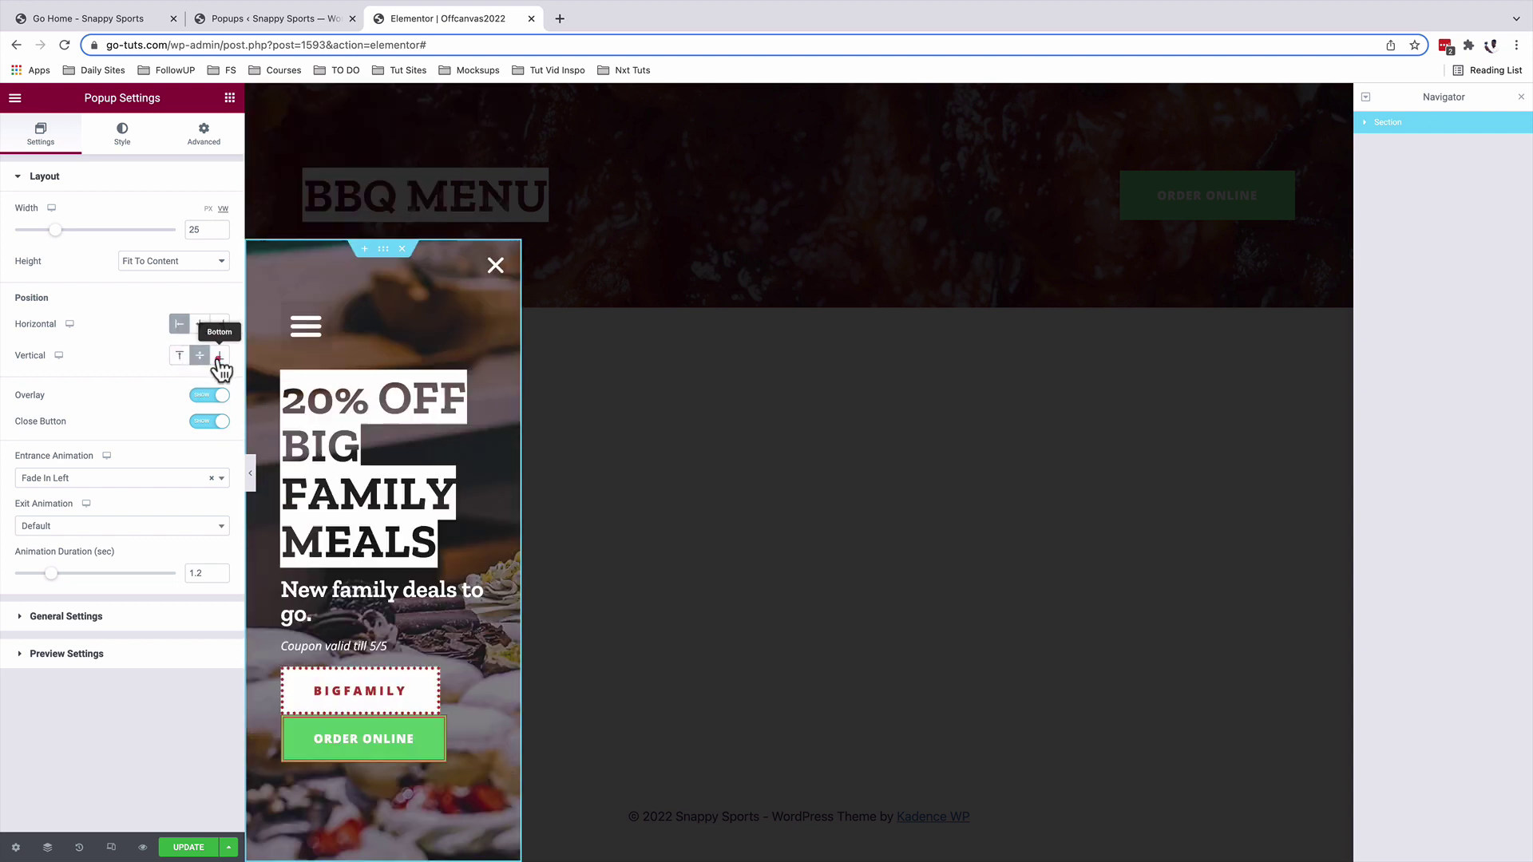
left_click(180, 357)
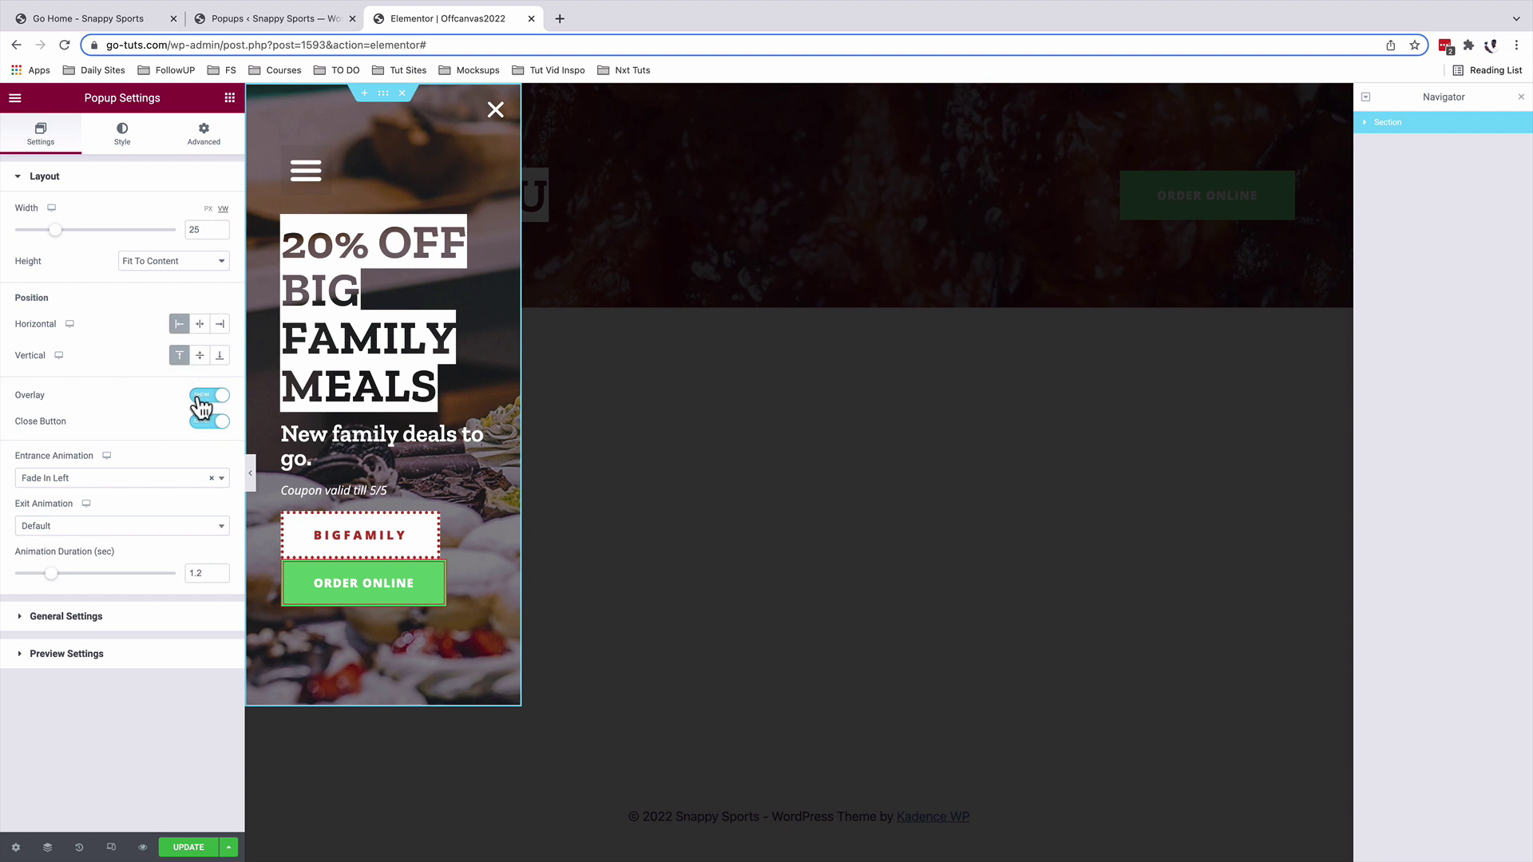
- Toggle the Overlay and Close Button off and back on
left_click(200, 397)
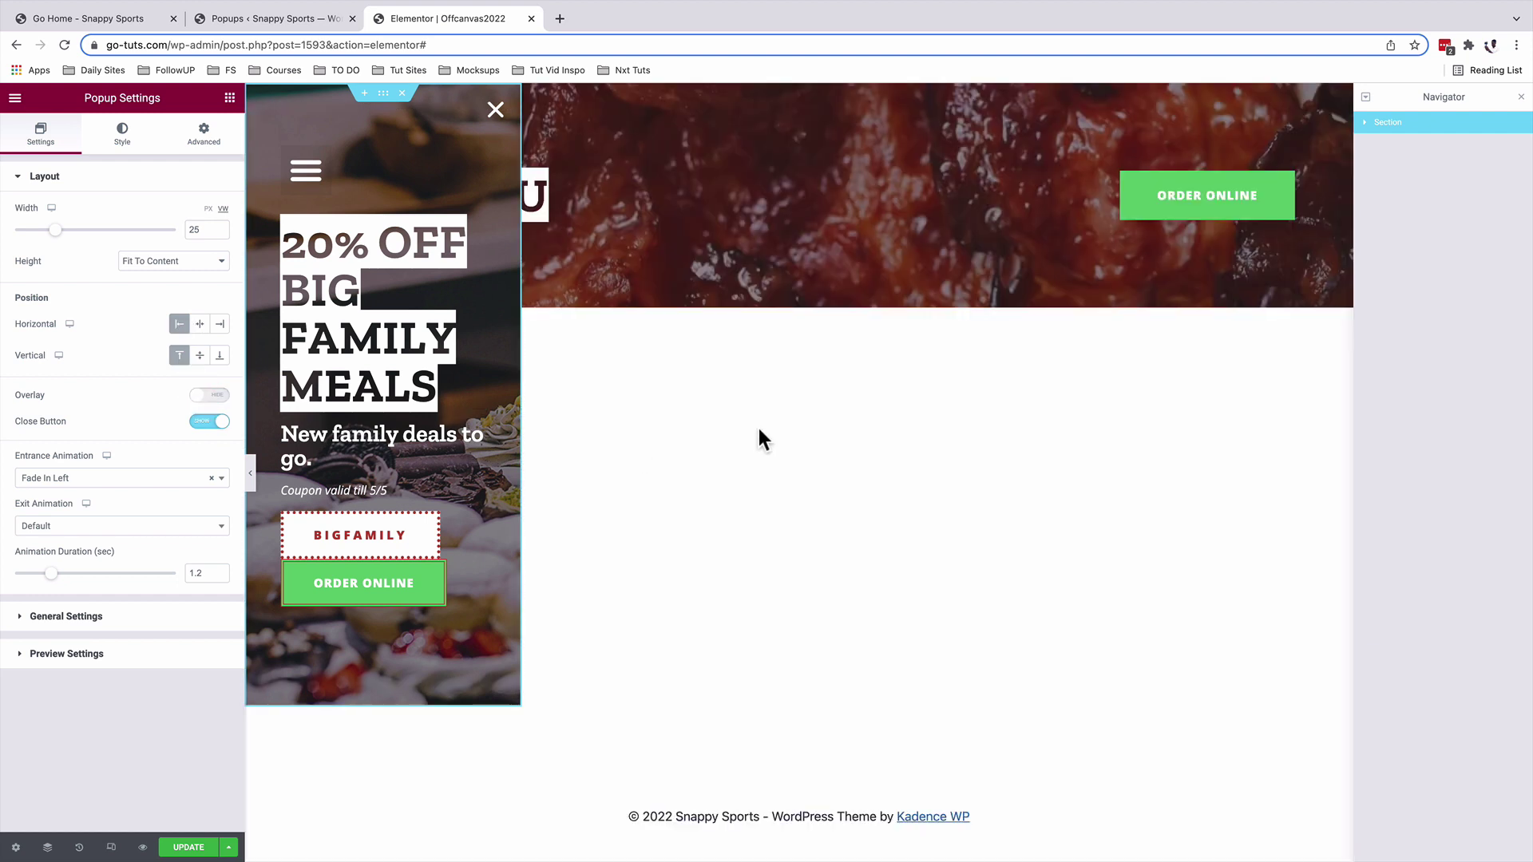
left_click(214, 395)
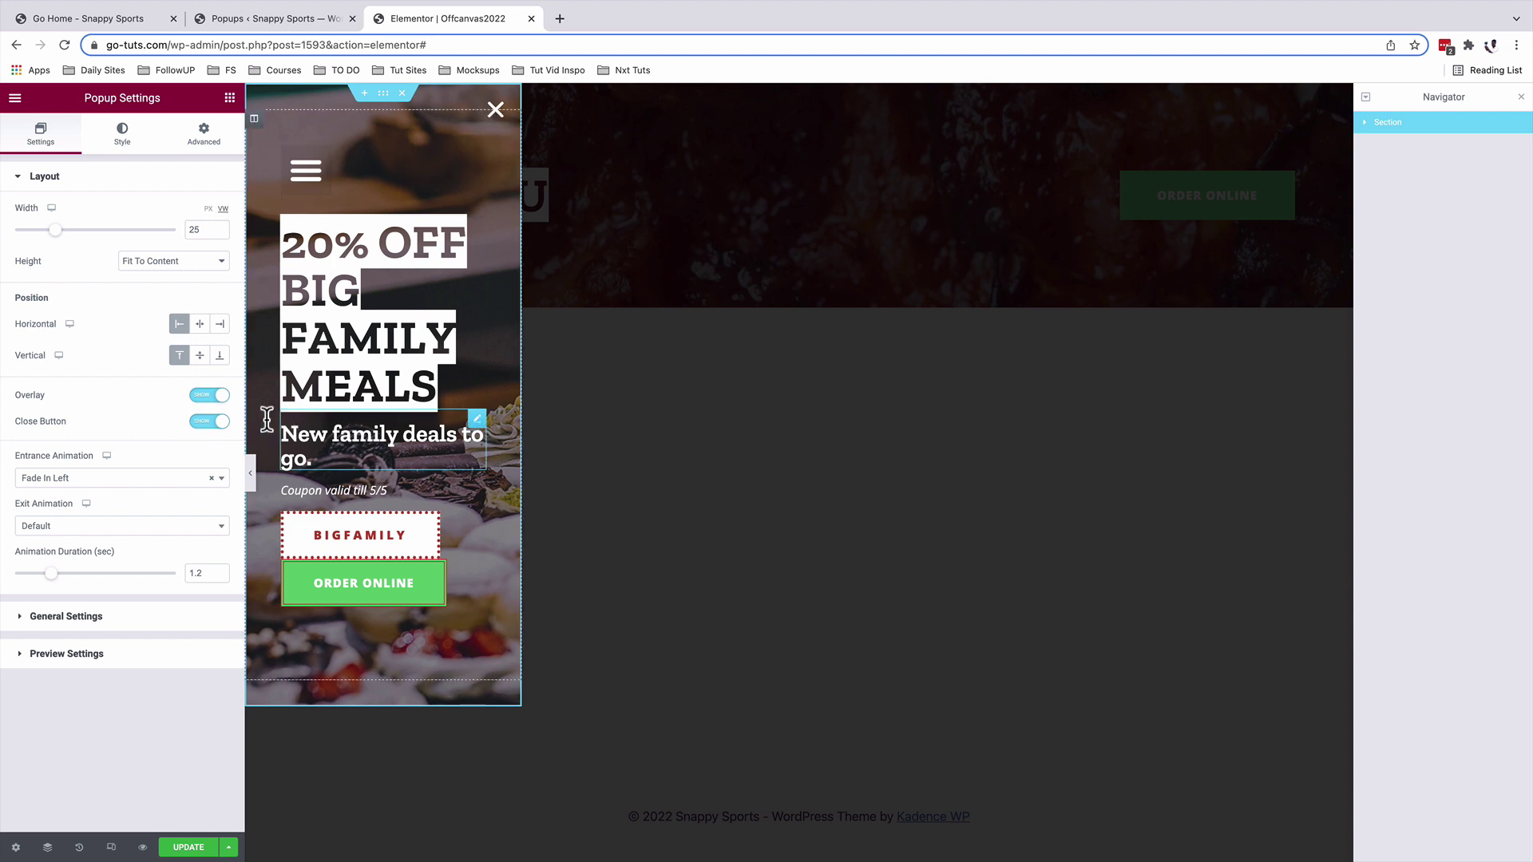
left_click(198, 423)
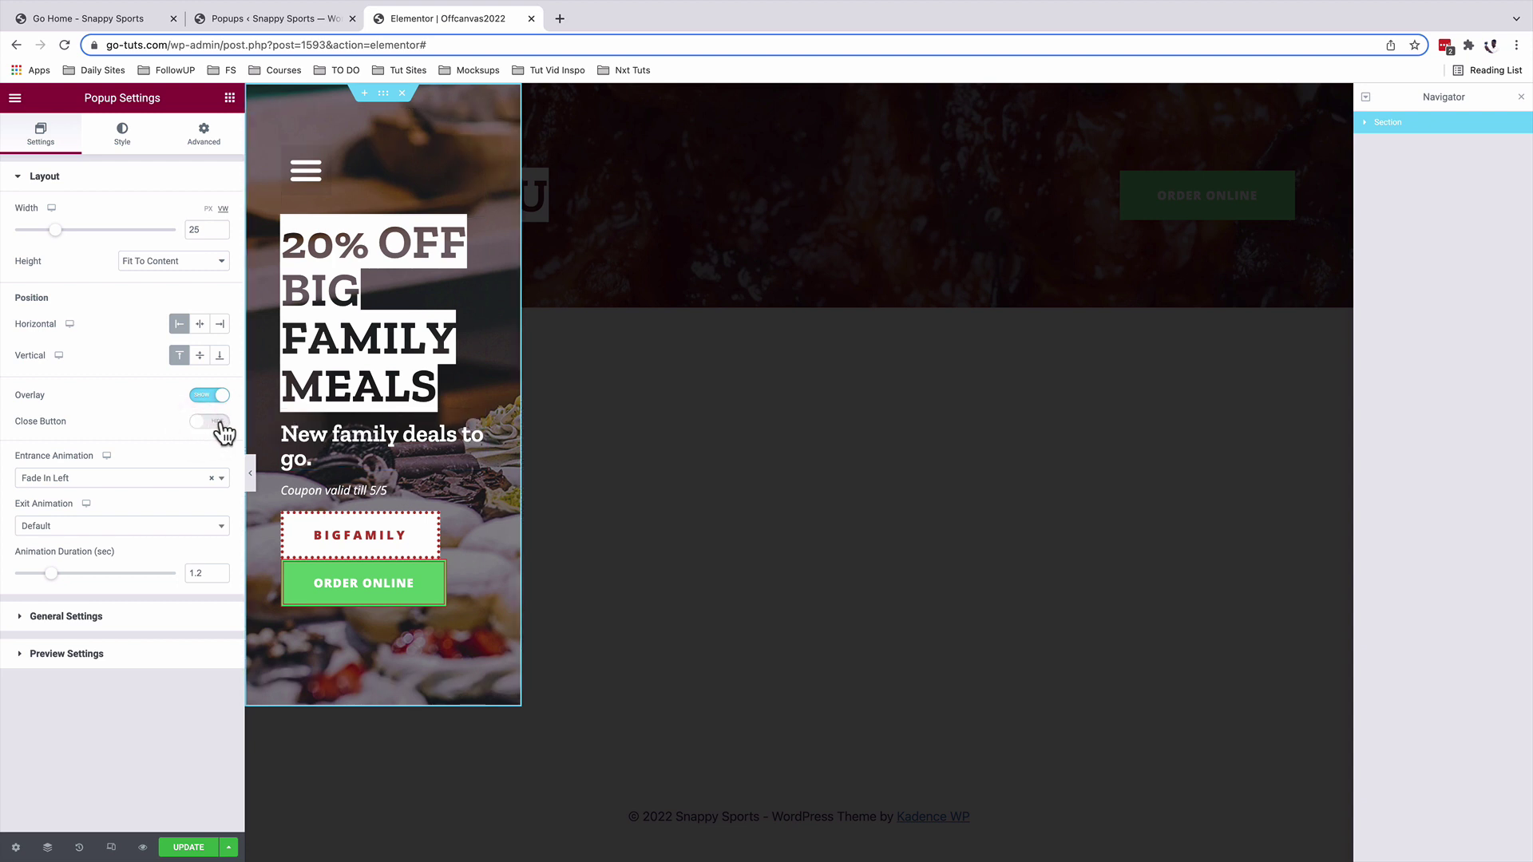
left_click(218, 422)
- On the live Go Home page, open the offer popup from BBQ MENU and dismiss it
left_click(99, 22)
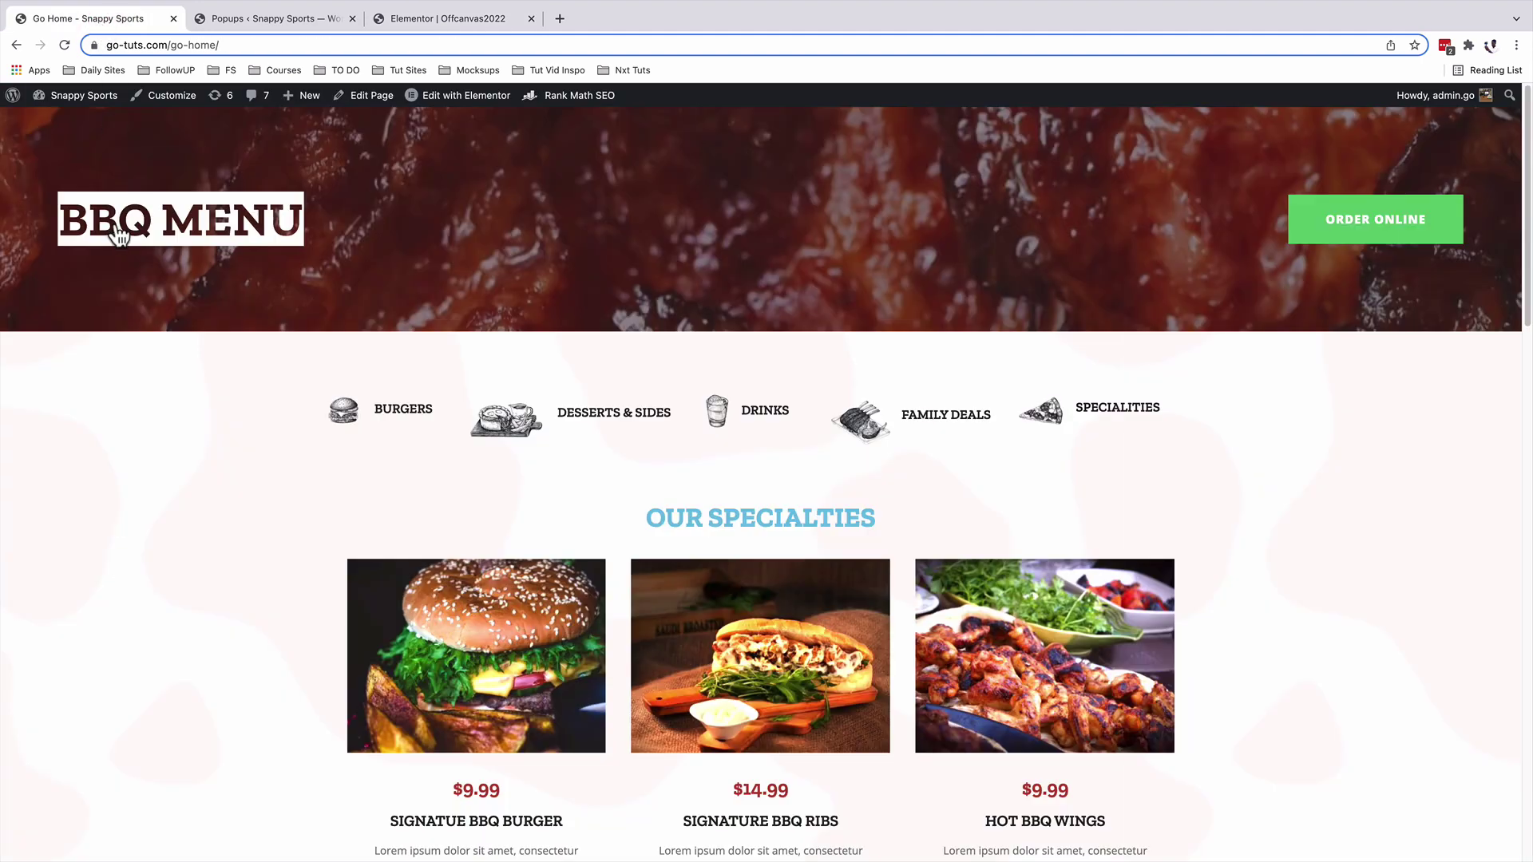
left_click(151, 219)
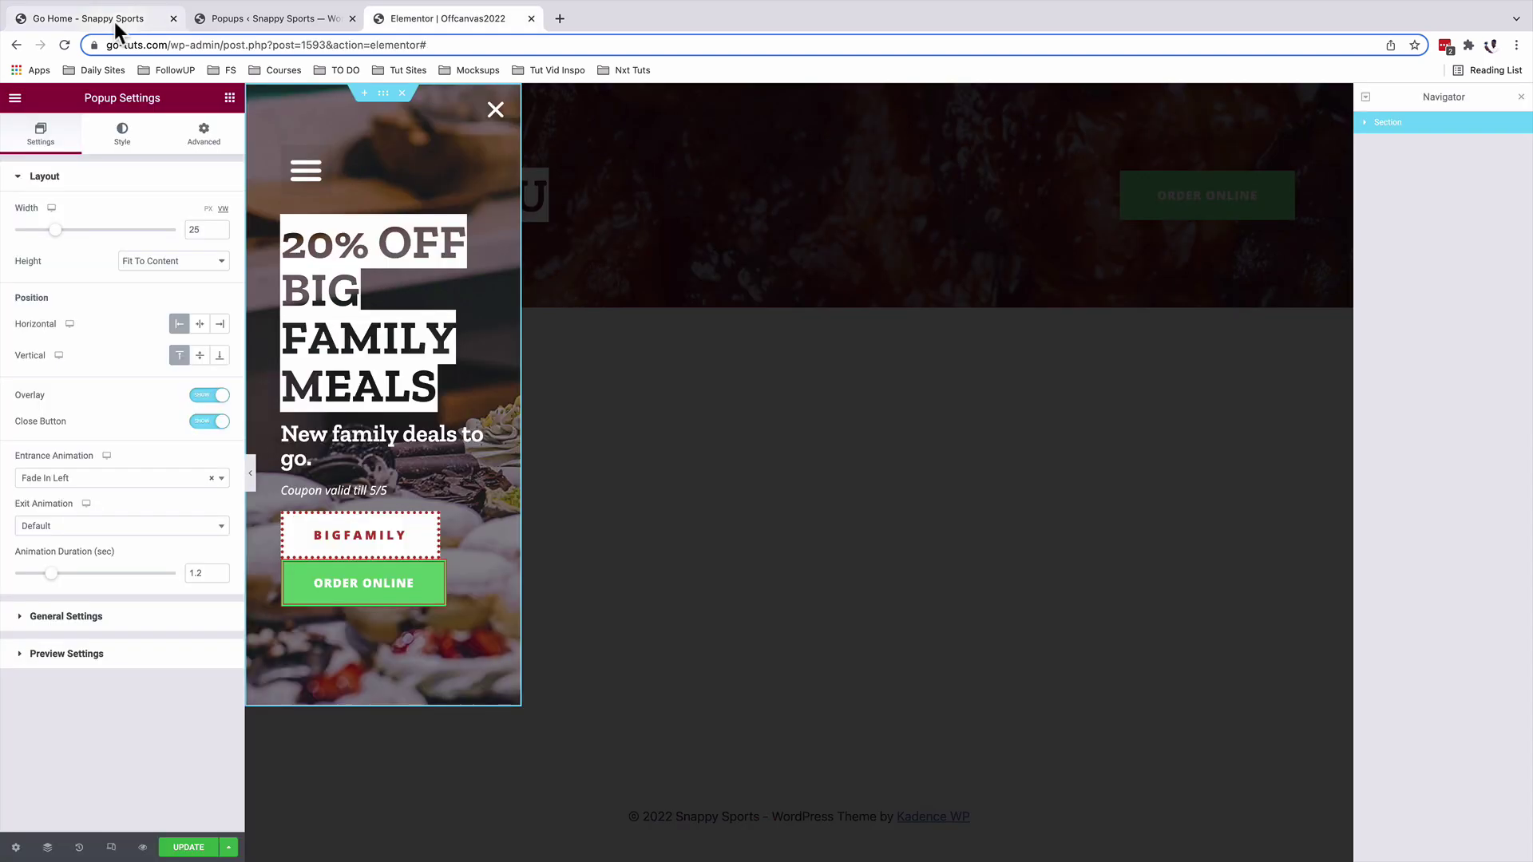
left_click(113, 21)
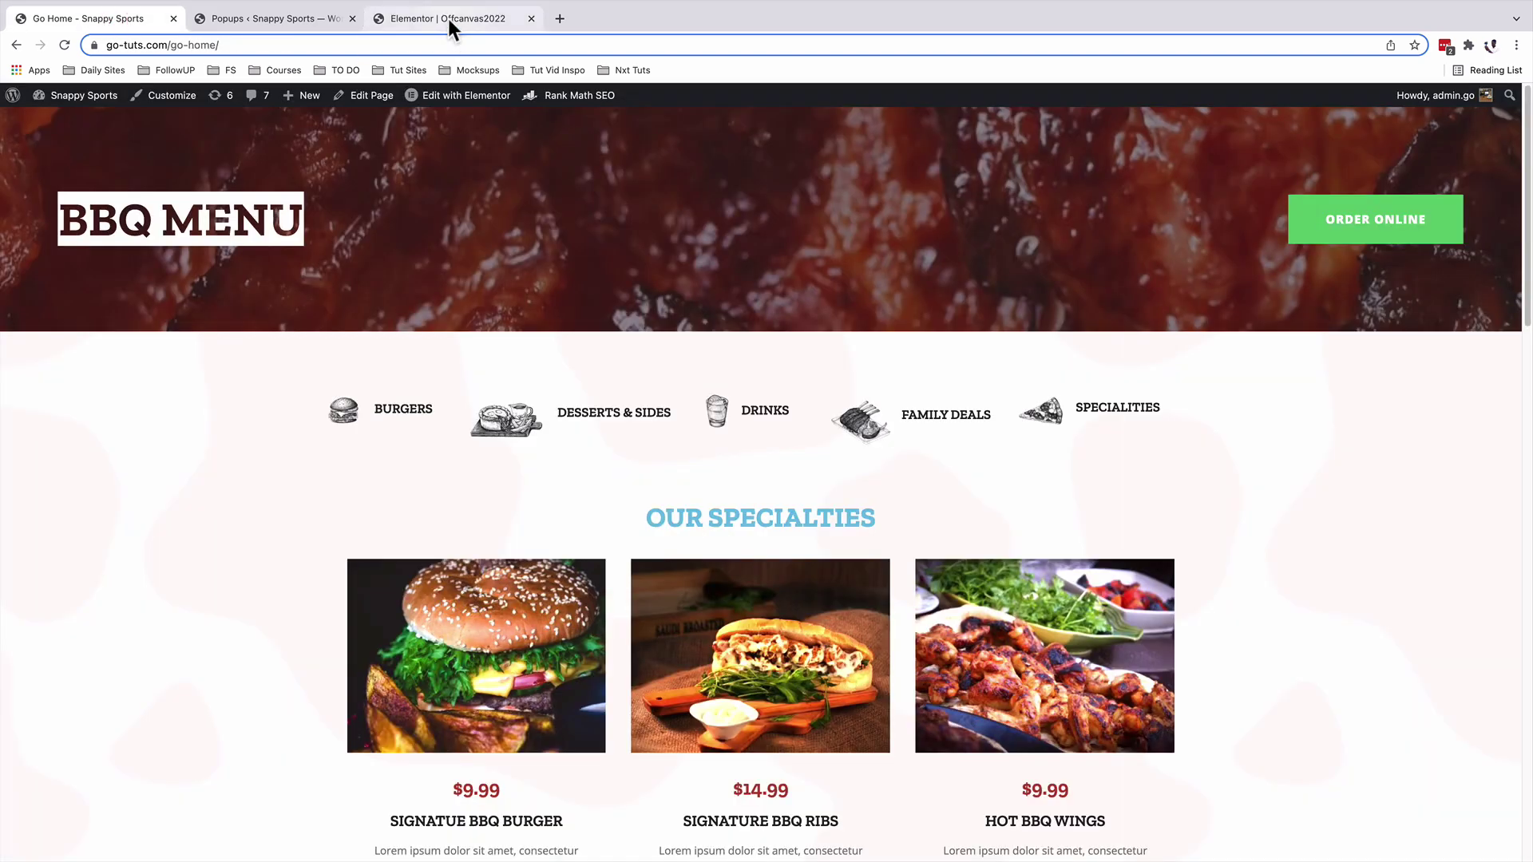
- Try Fade In Up, then restore Fade In Left as the entrance animation with 1.2 s duration
left_click(448, 18)
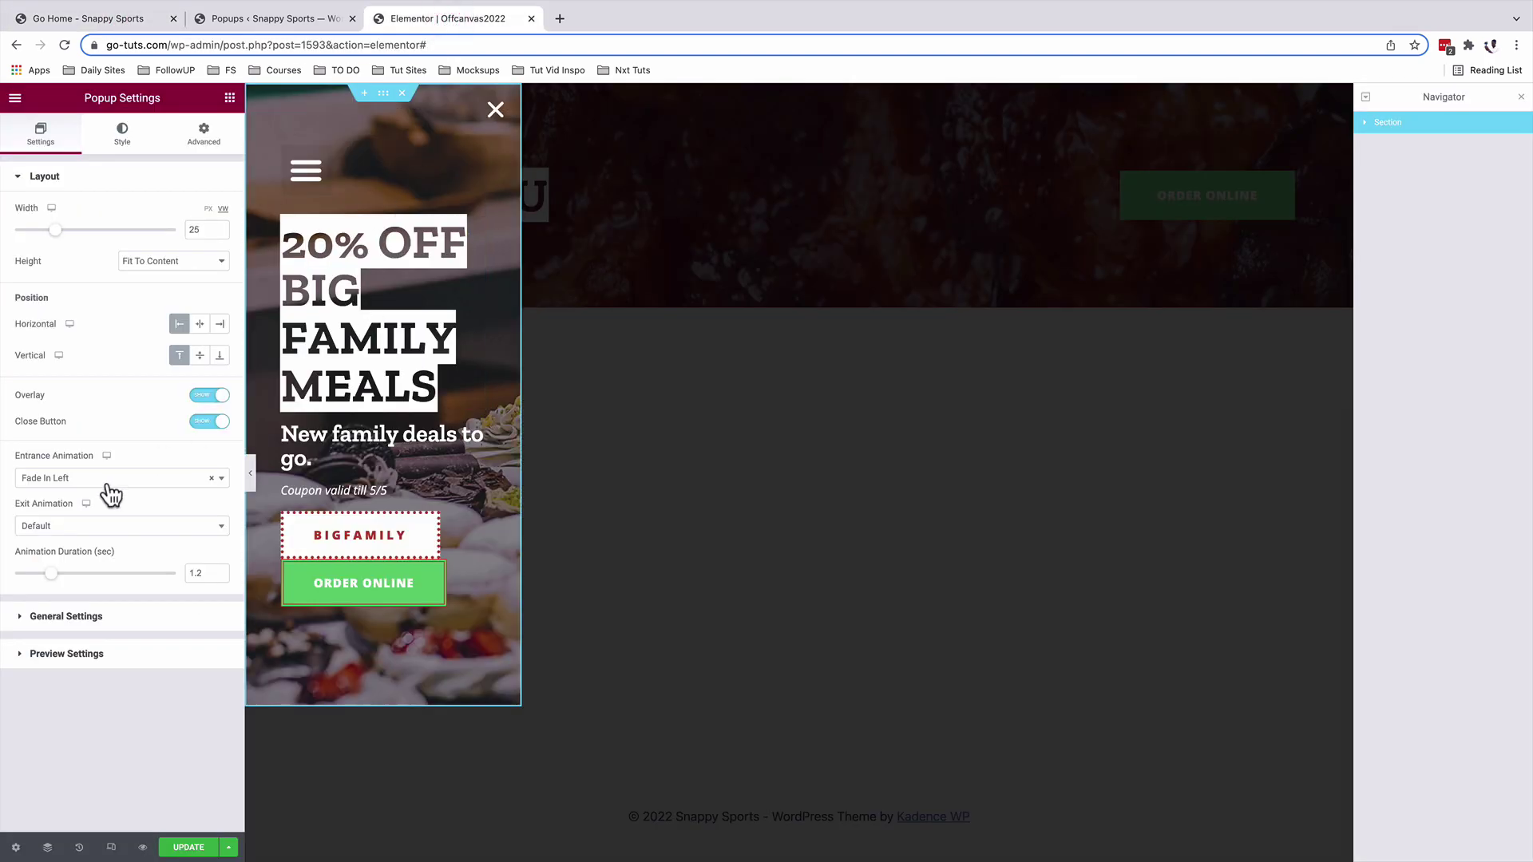
left_click(72, 479)
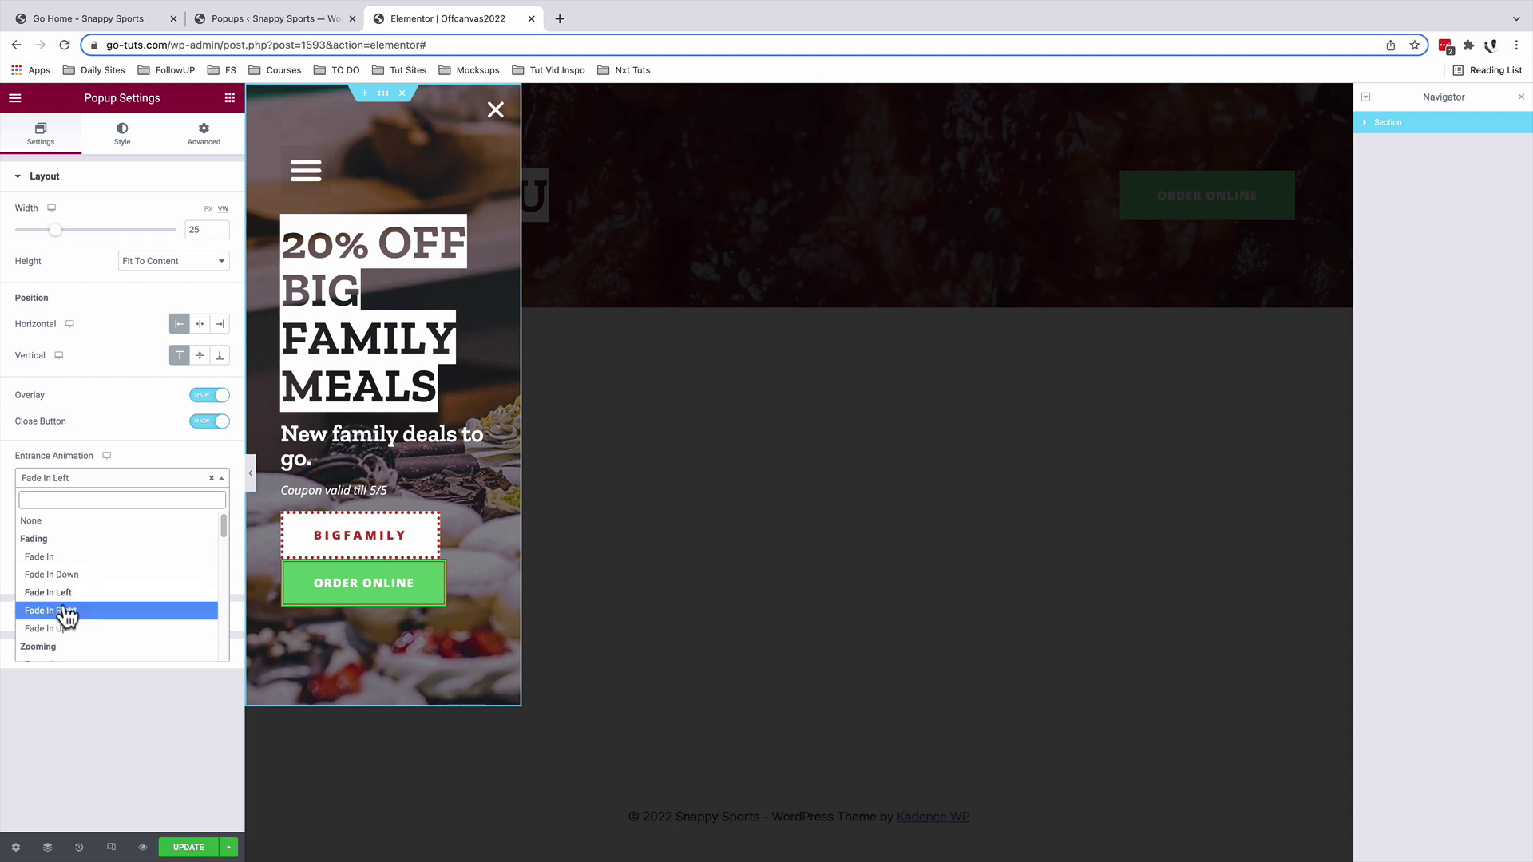
left_click(64, 626)
left_click(88, 478)
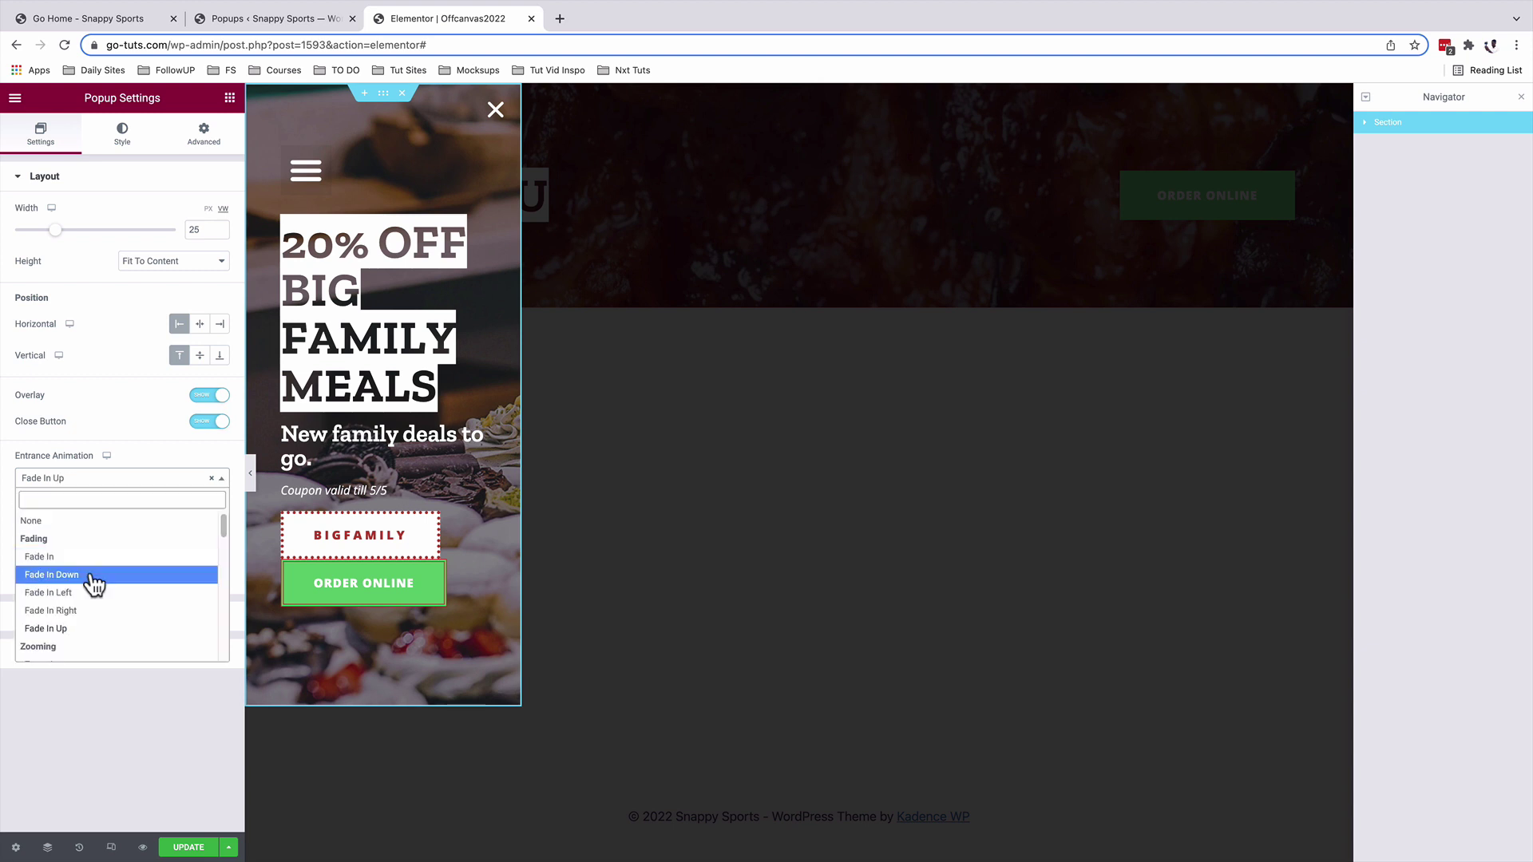
left_click(86, 595)
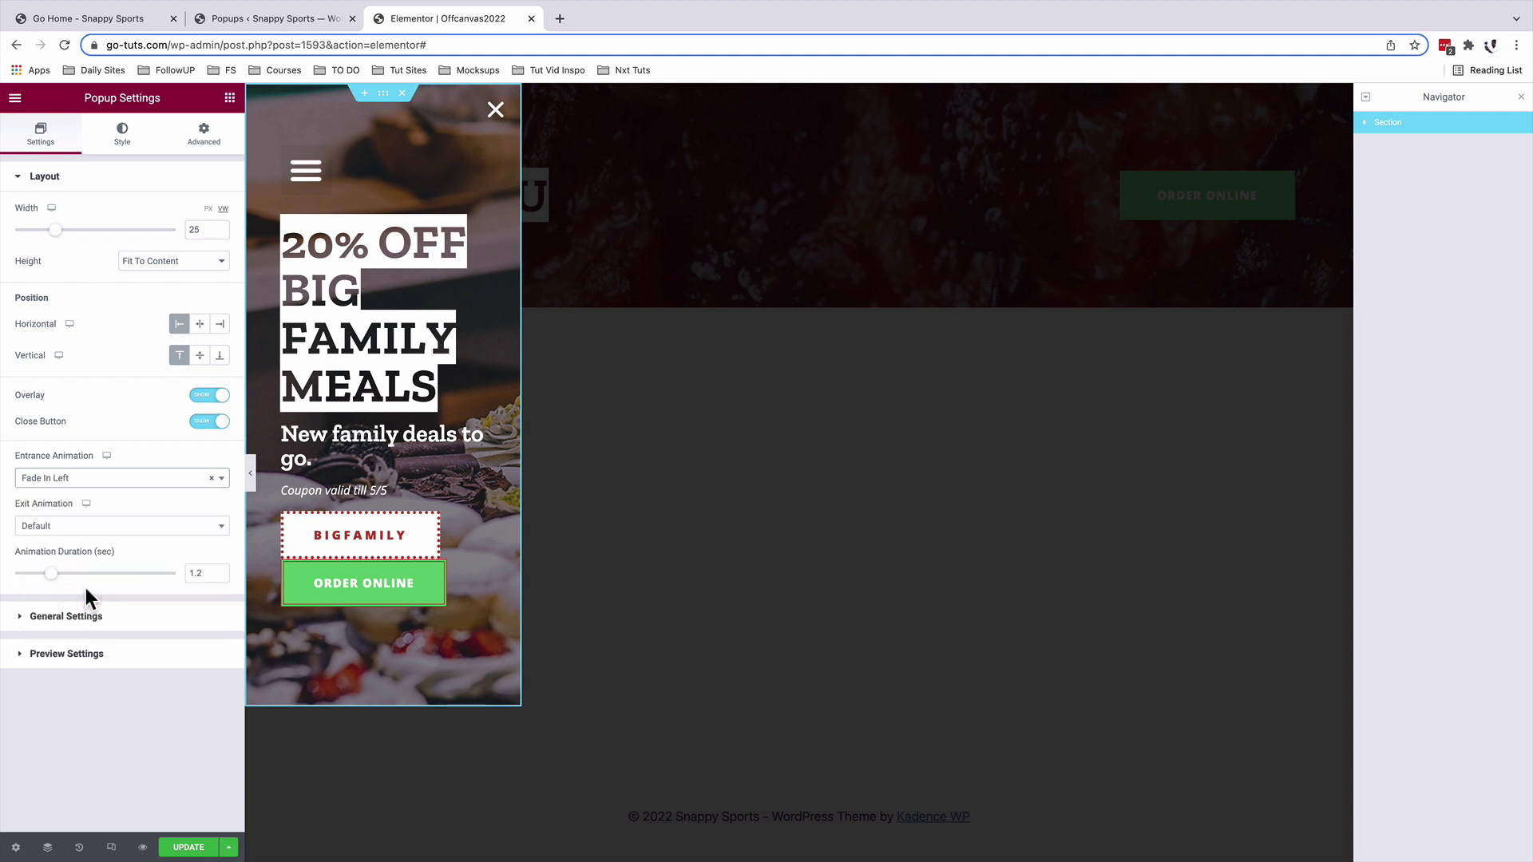
double_click(198, 574)
left_click(136, 597)
left_click(127, 142)
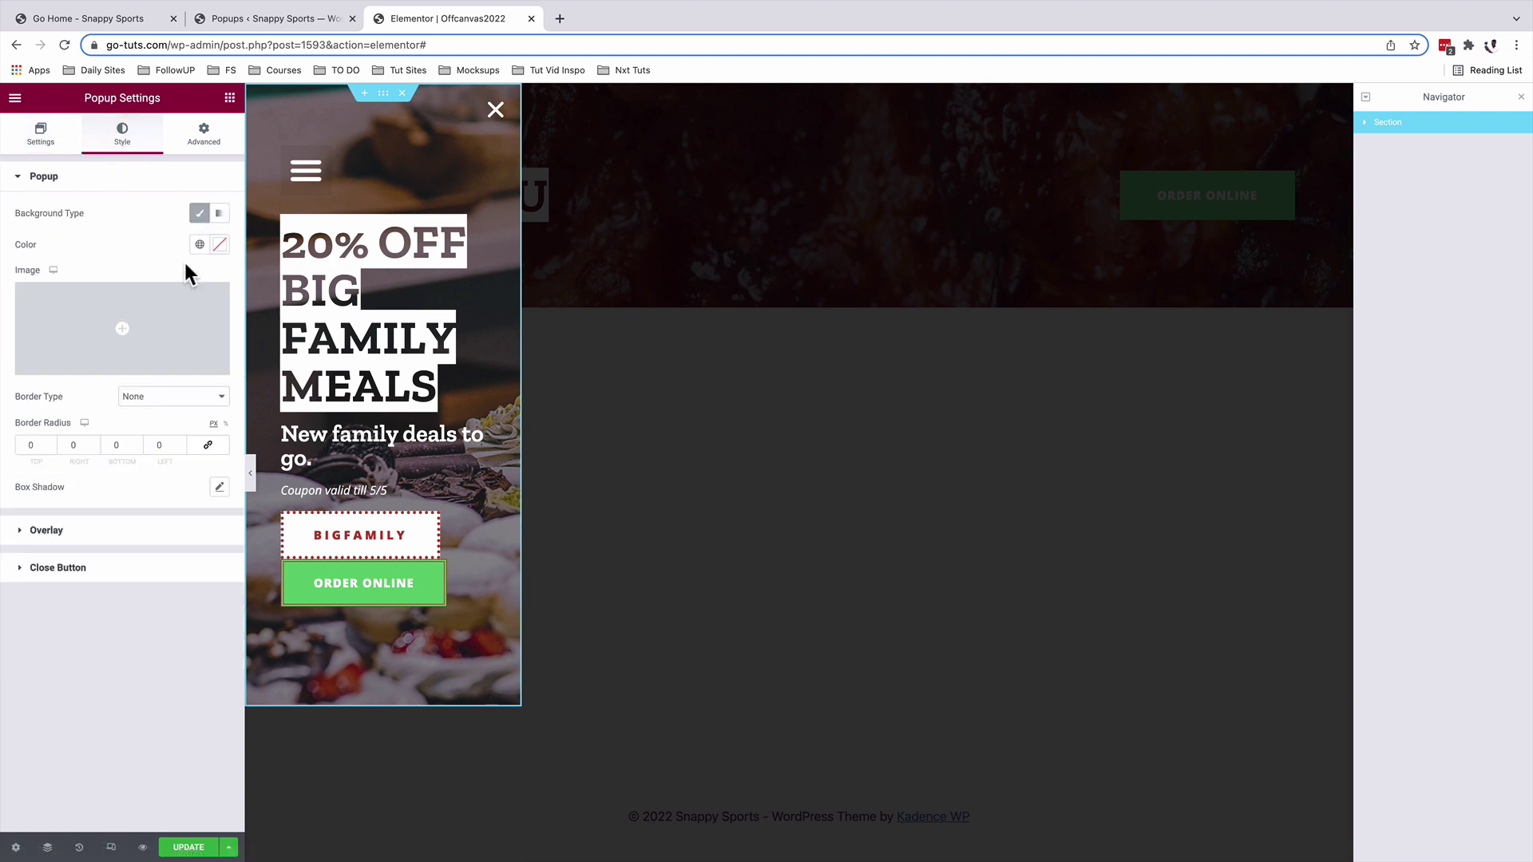
left_click(70, 541)
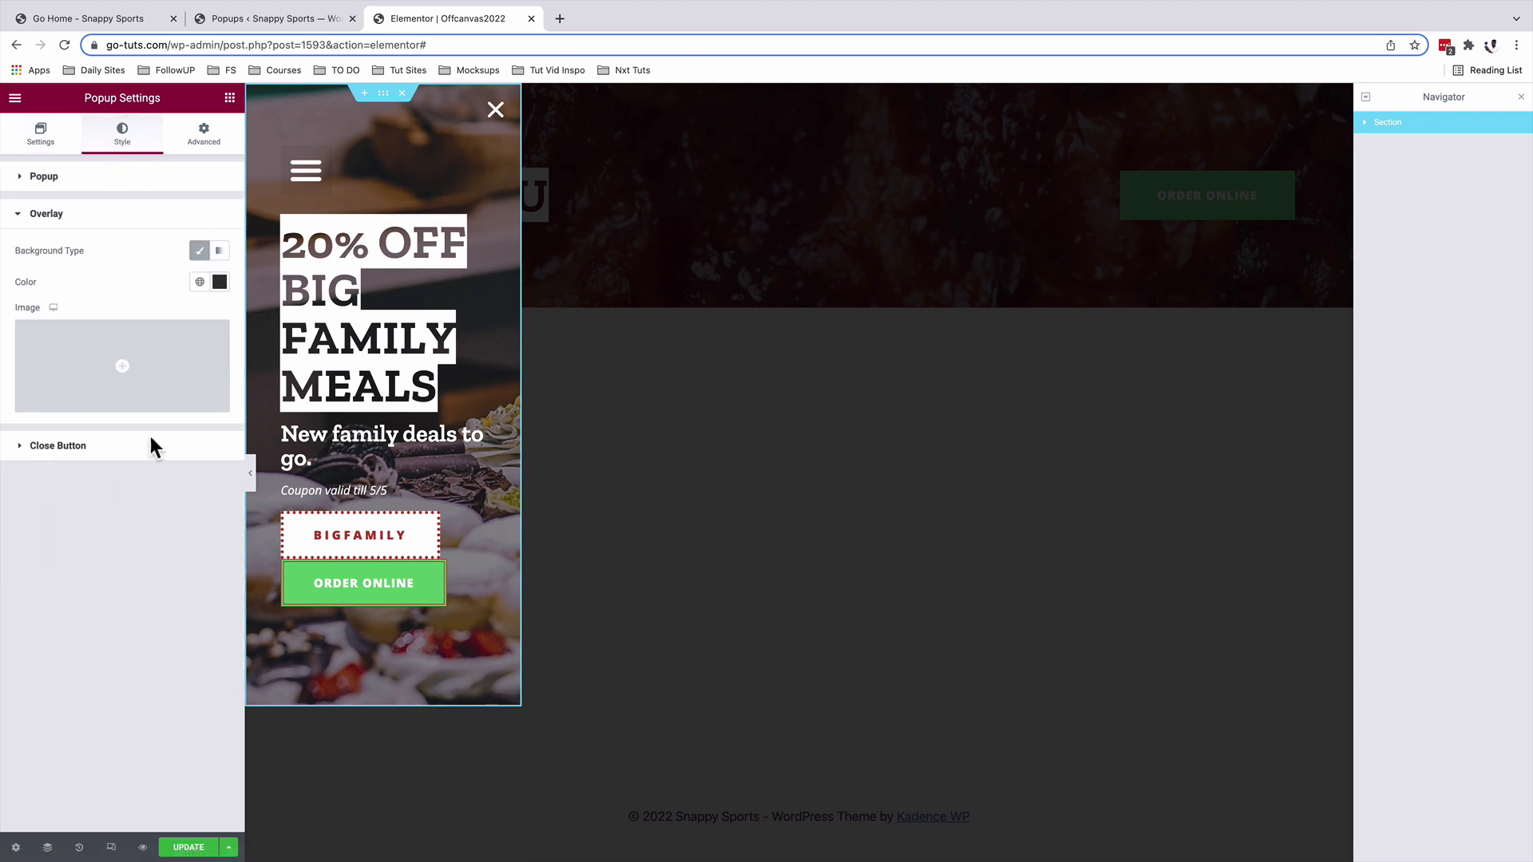
left_click(218, 282)
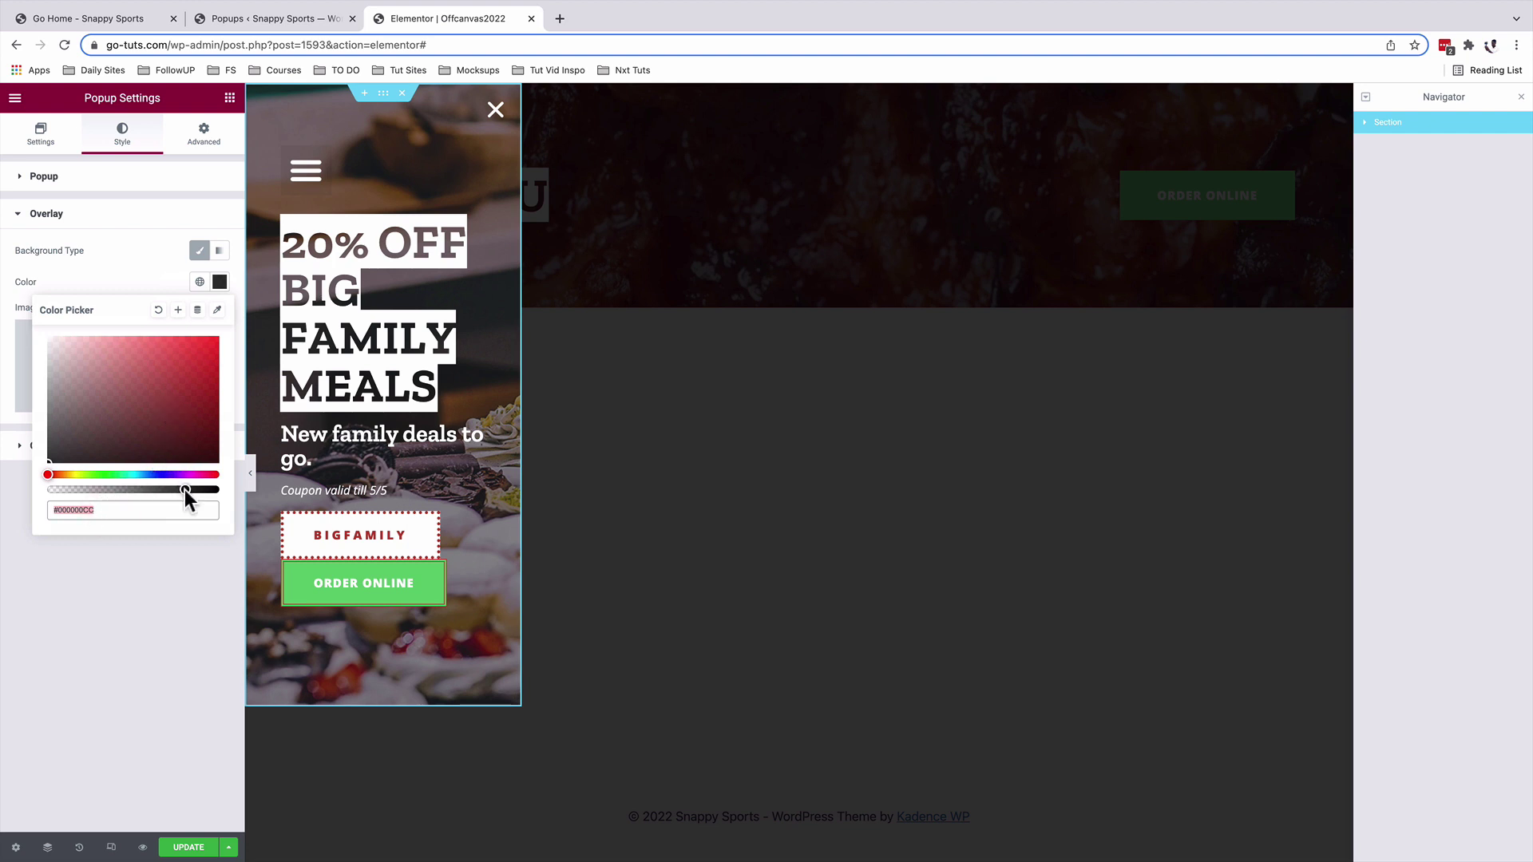
left_click_drag(199, 421, 212, 381)
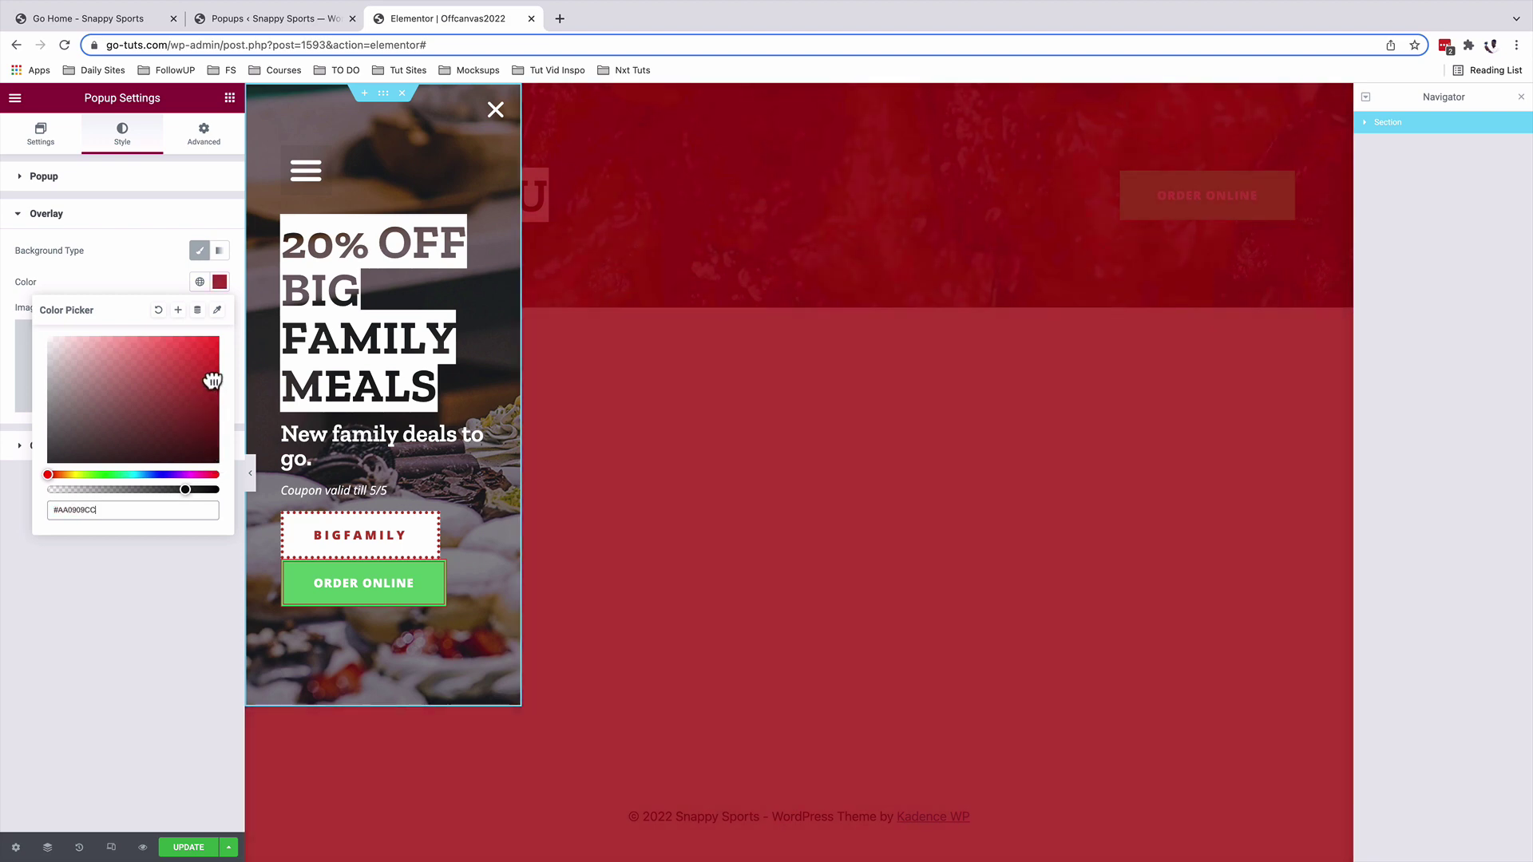
left_click_drag(183, 491, 85, 492)
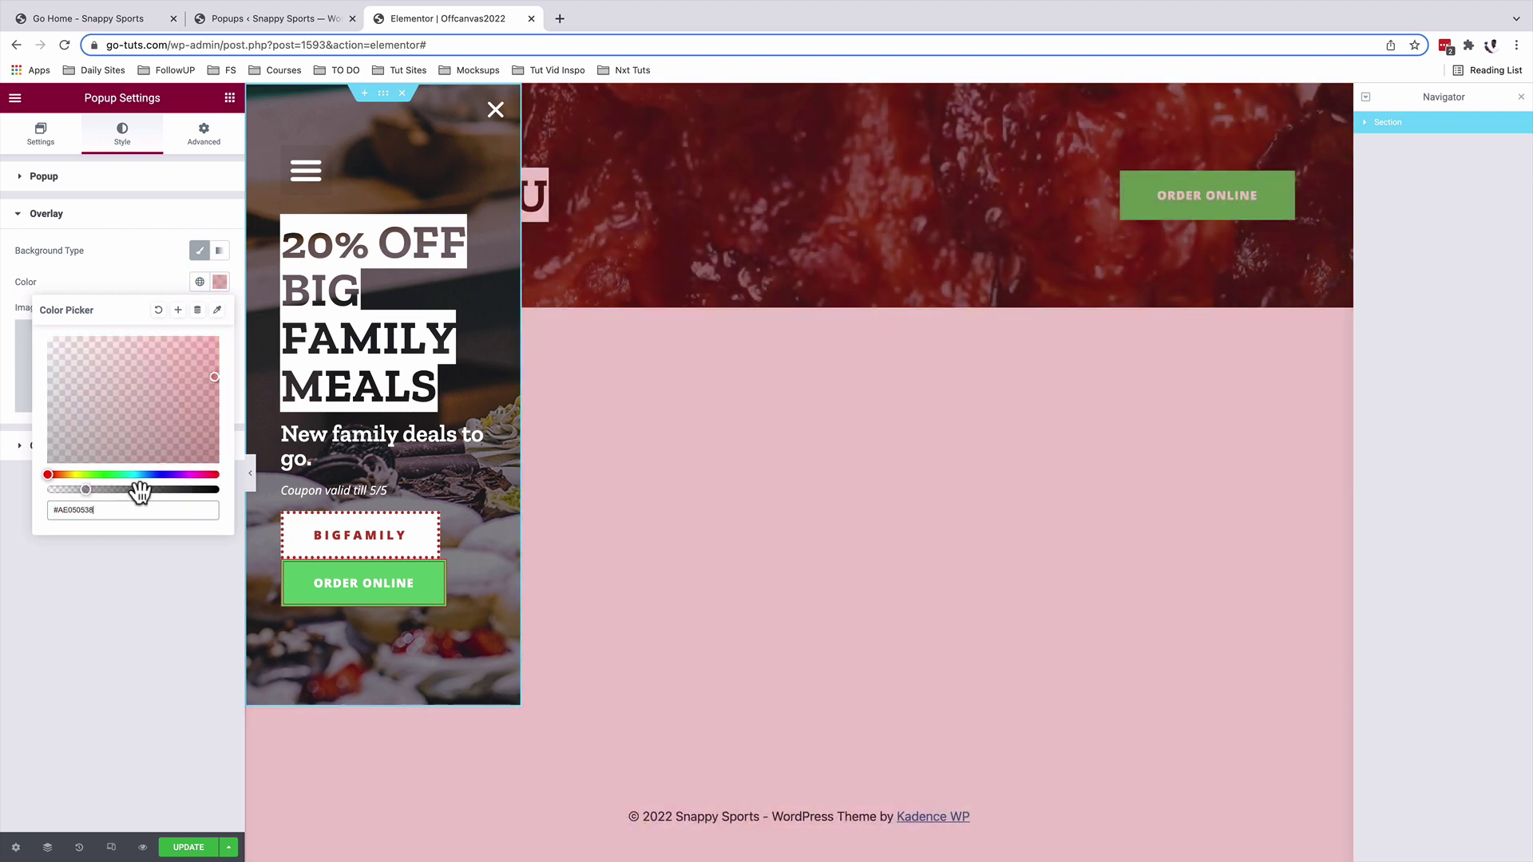
triple_click(114, 510)
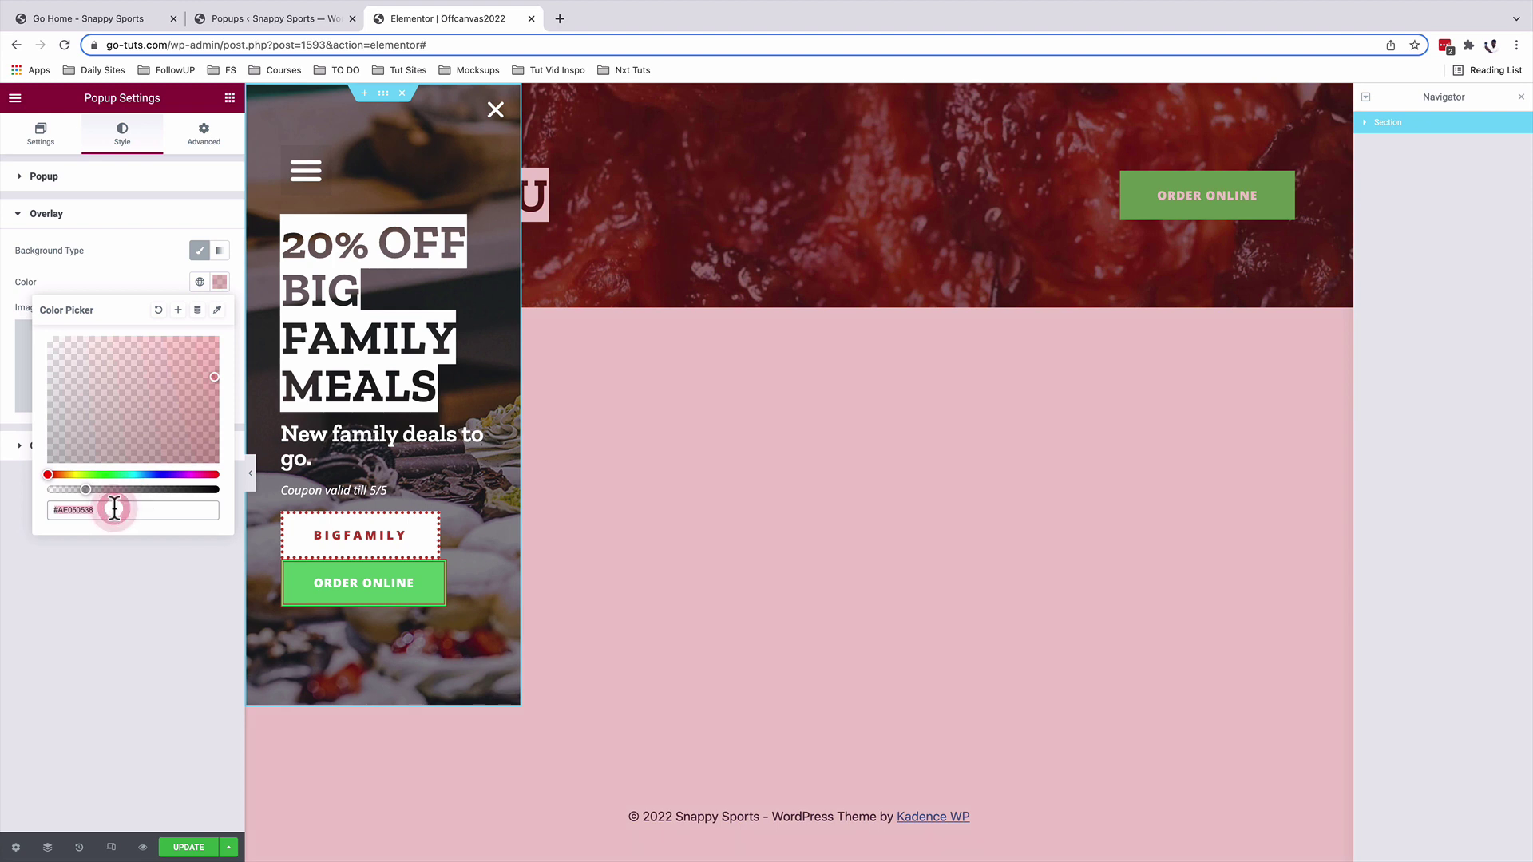
key("BackSpace")
left_click(204, 133)
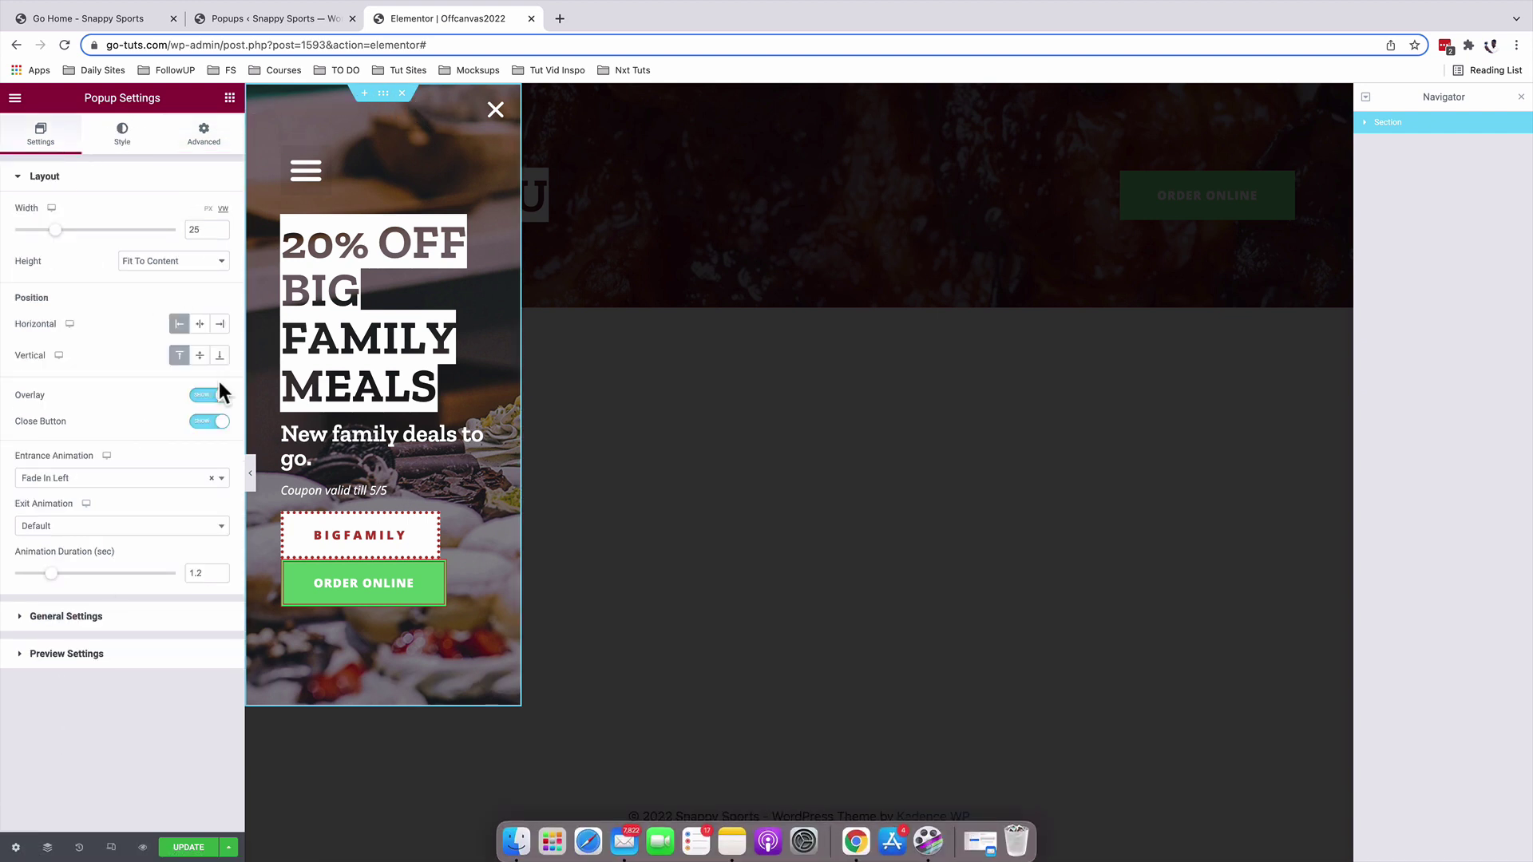
- Keep the coupon section Boxed and set its minimum height to 80 after trying 100
left_click(383, 93)
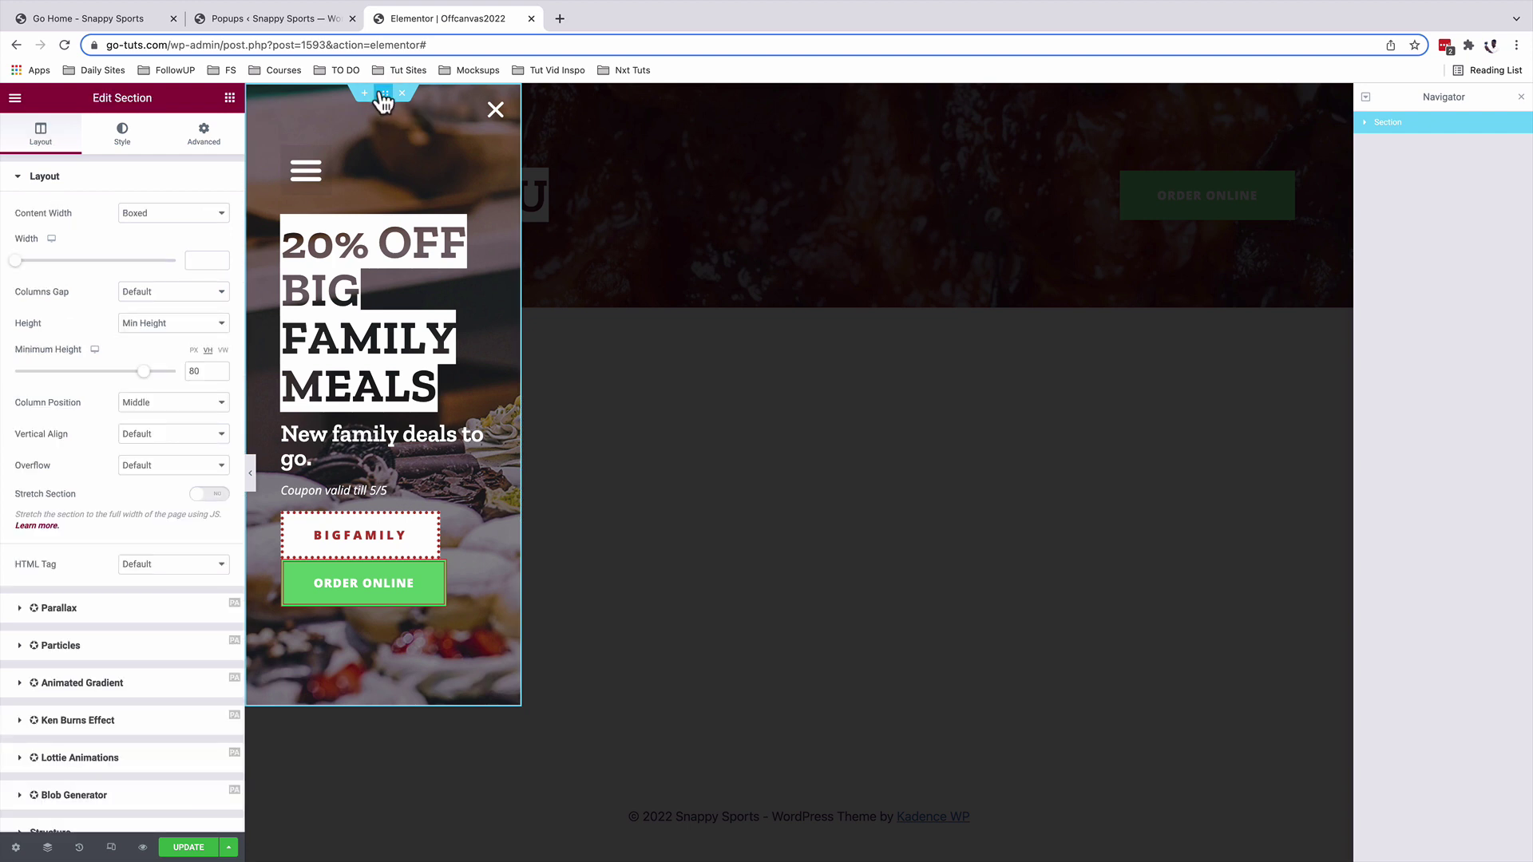
left_click(178, 213)
left_click(174, 177)
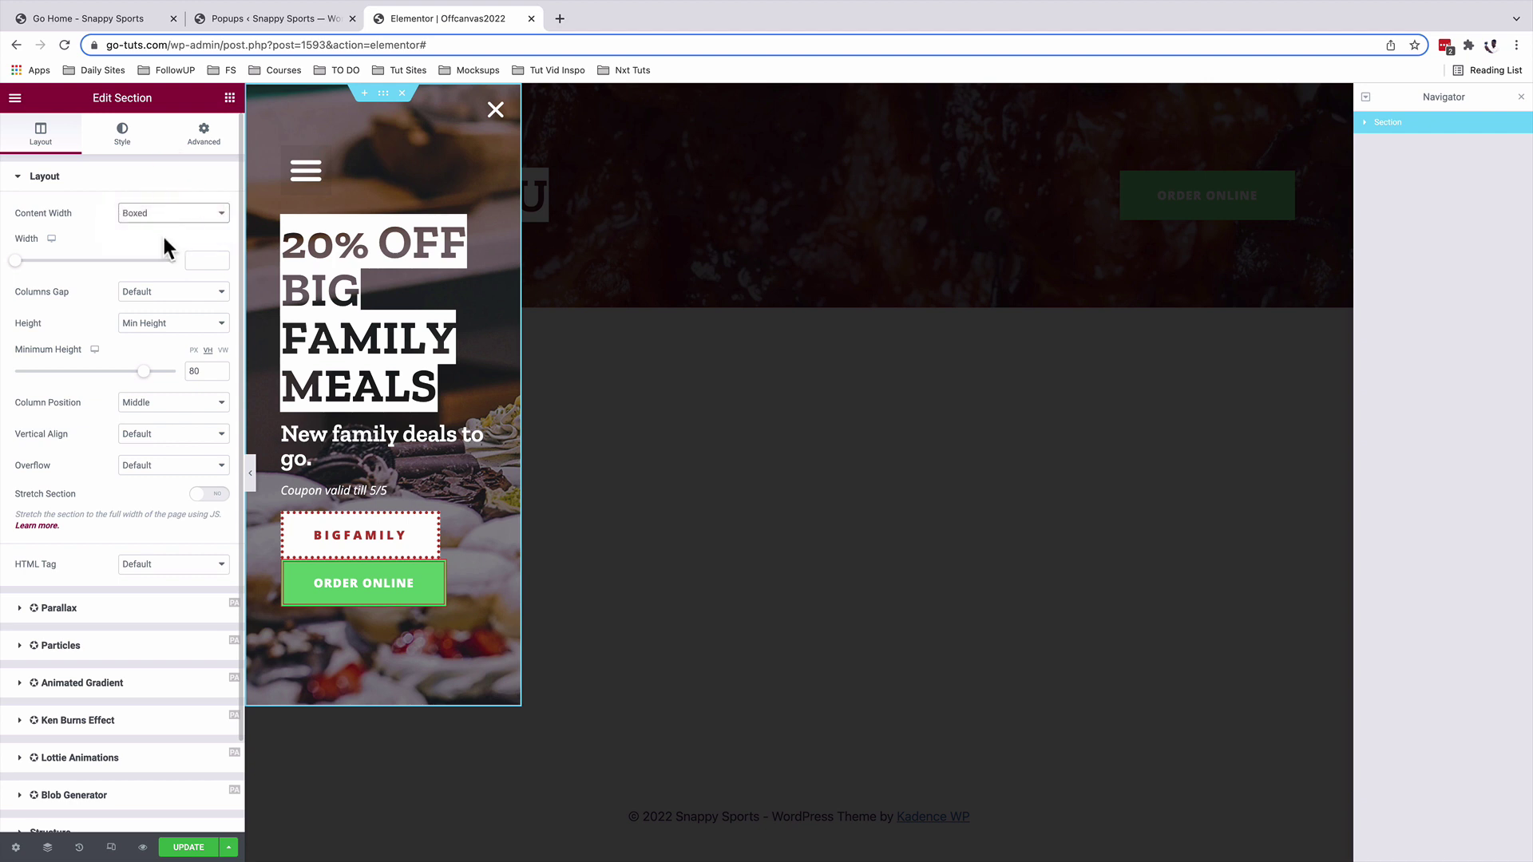
double_click(203, 371)
type("100")
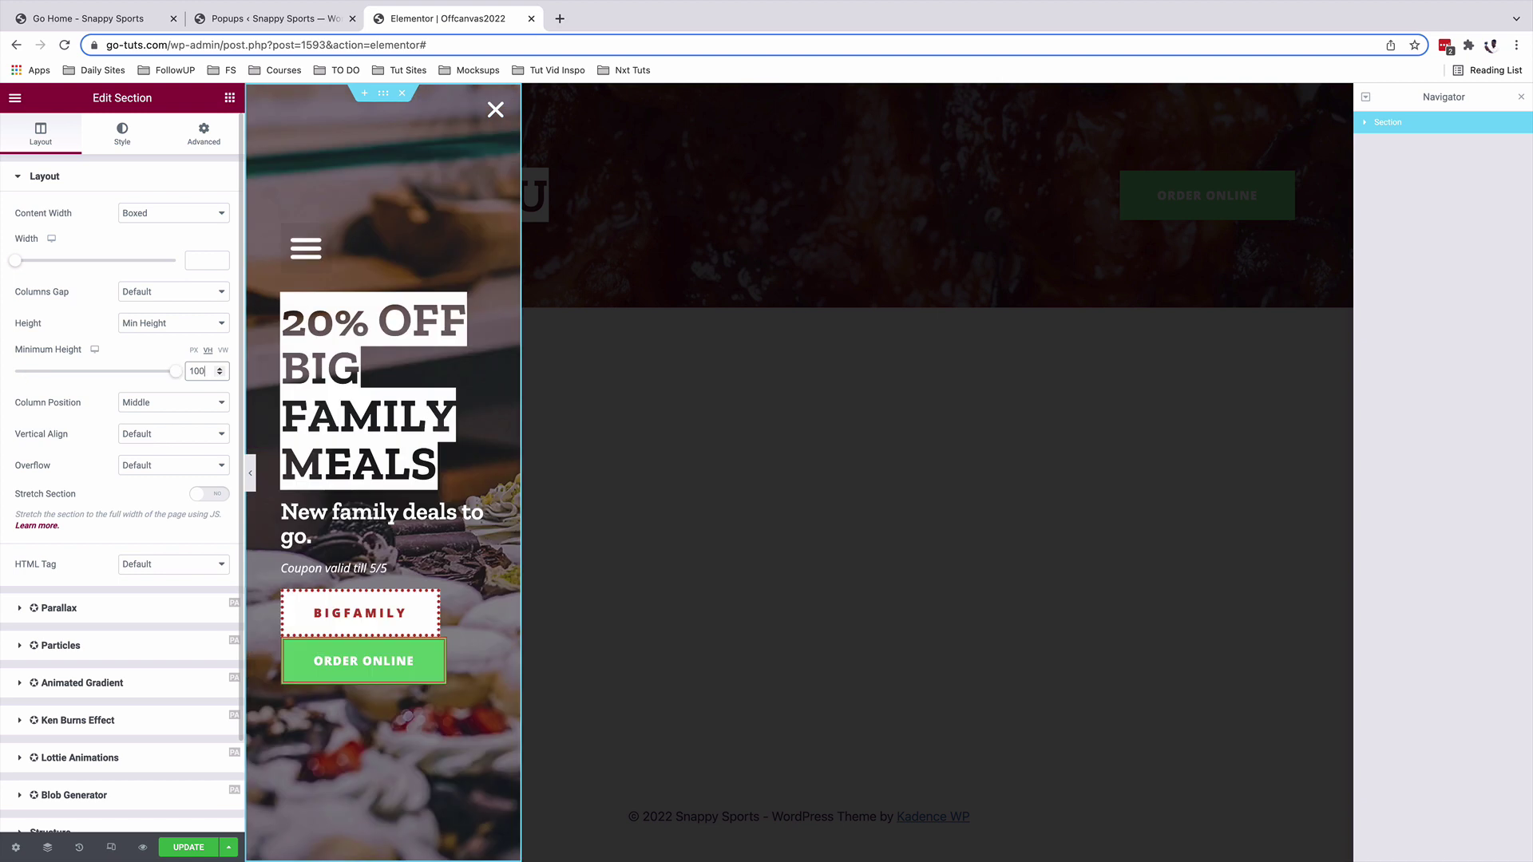
double_click(207, 371)
type("80")
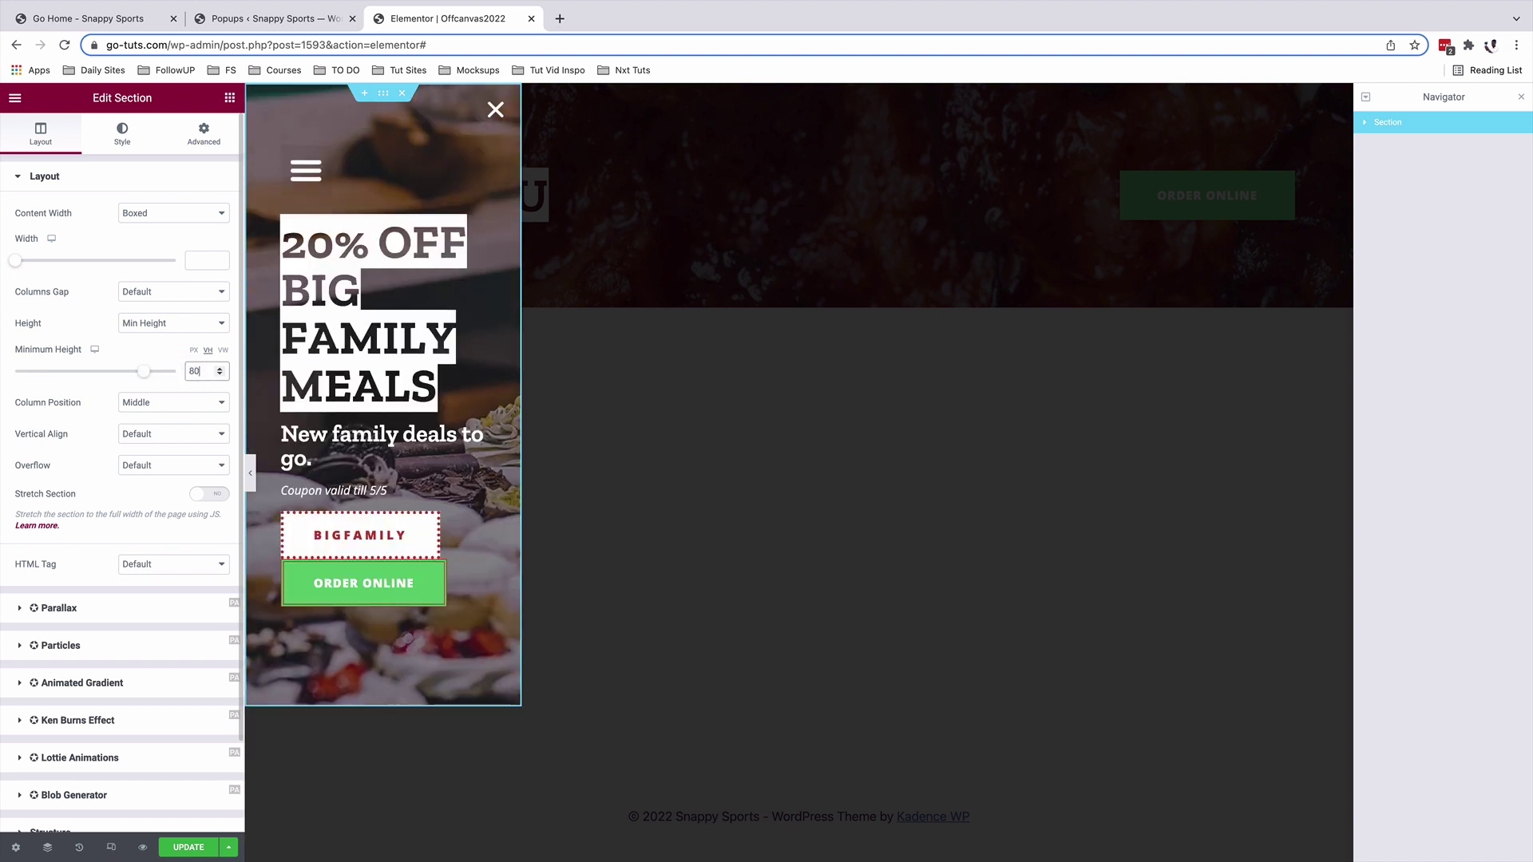
left_click(123, 133)
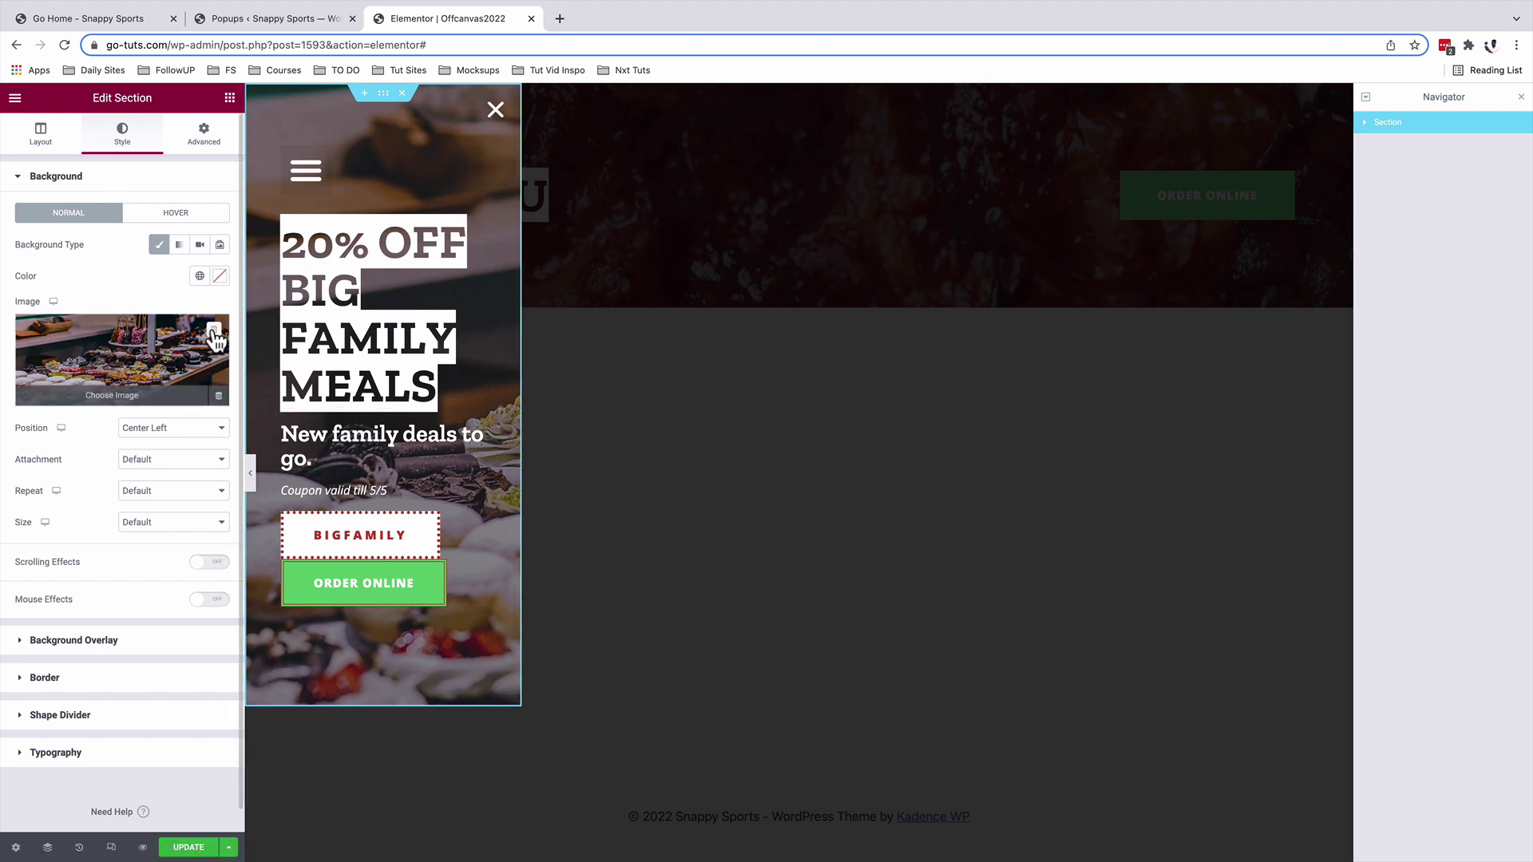
- Restore the removed background image and set its position back to Center Left after trying Top Left
left_click(211, 327)
left_click(108, 357)
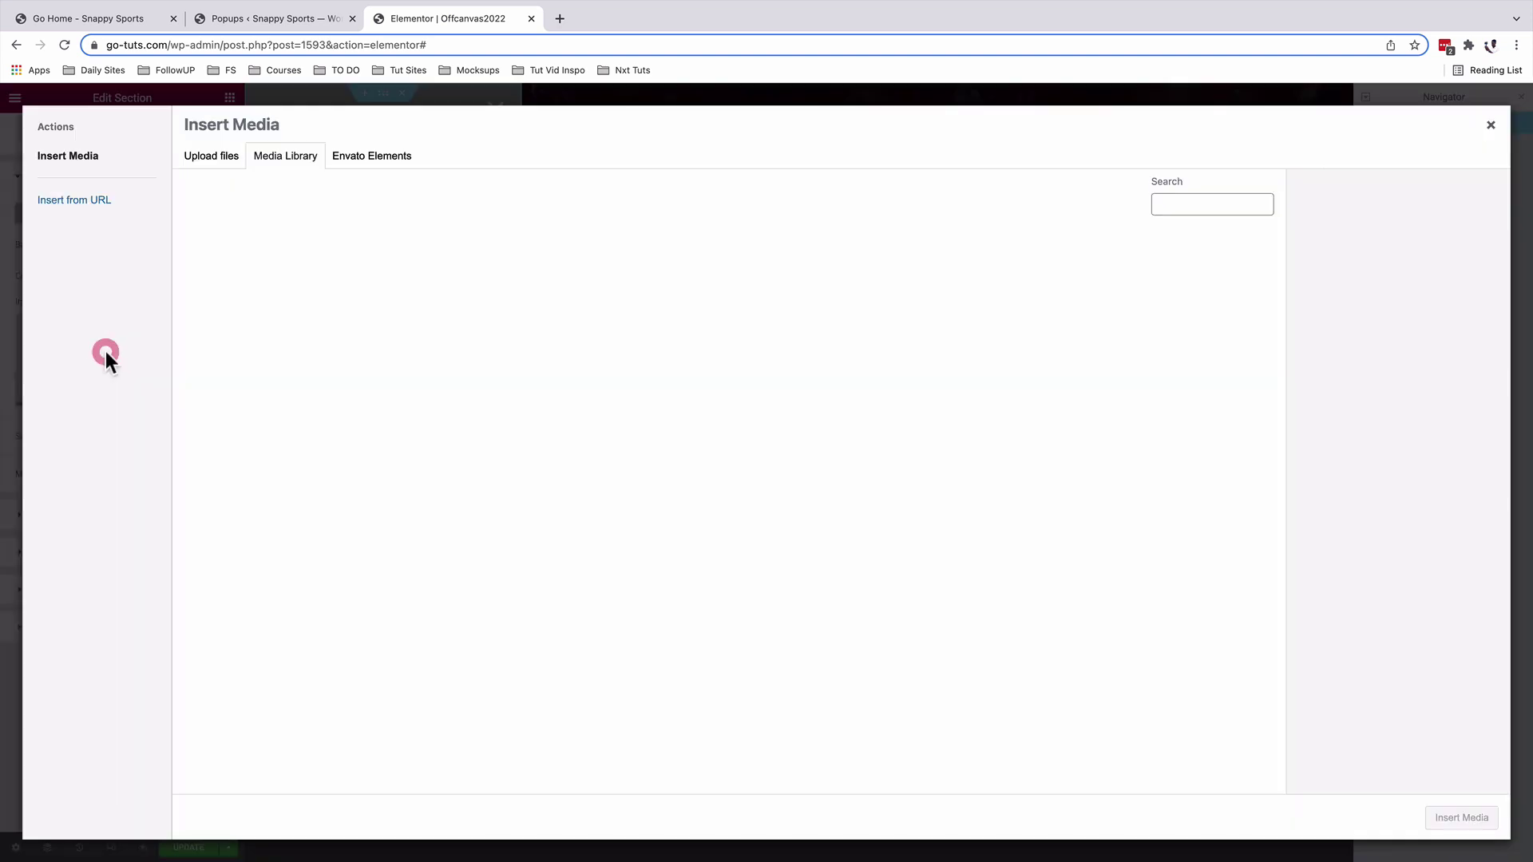
key("Escape")
key("ctrl+z")
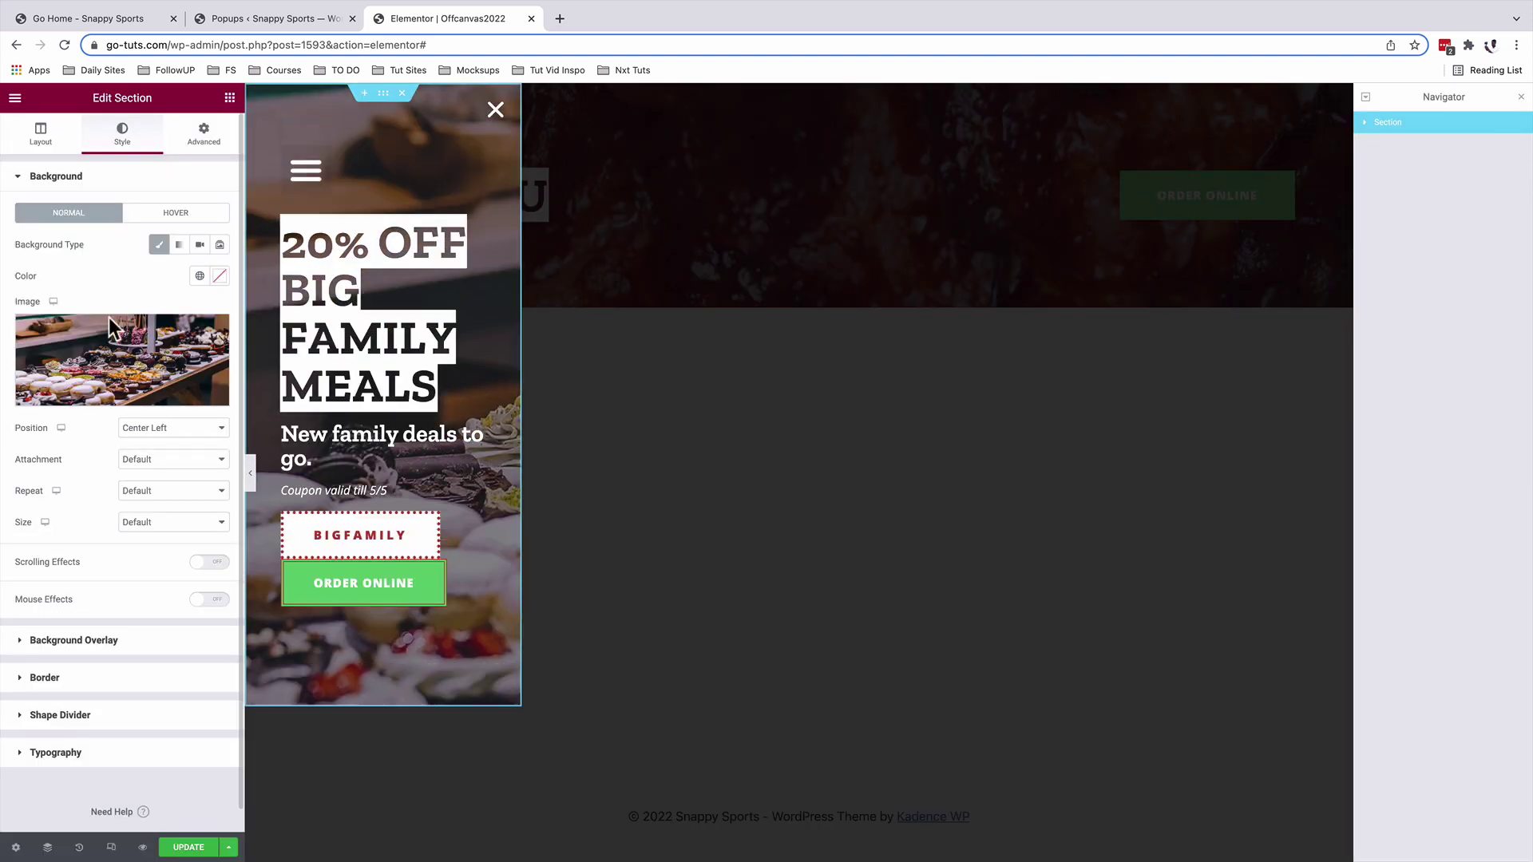
left_click(146, 431)
left_click(149, 477)
left_click(159, 439)
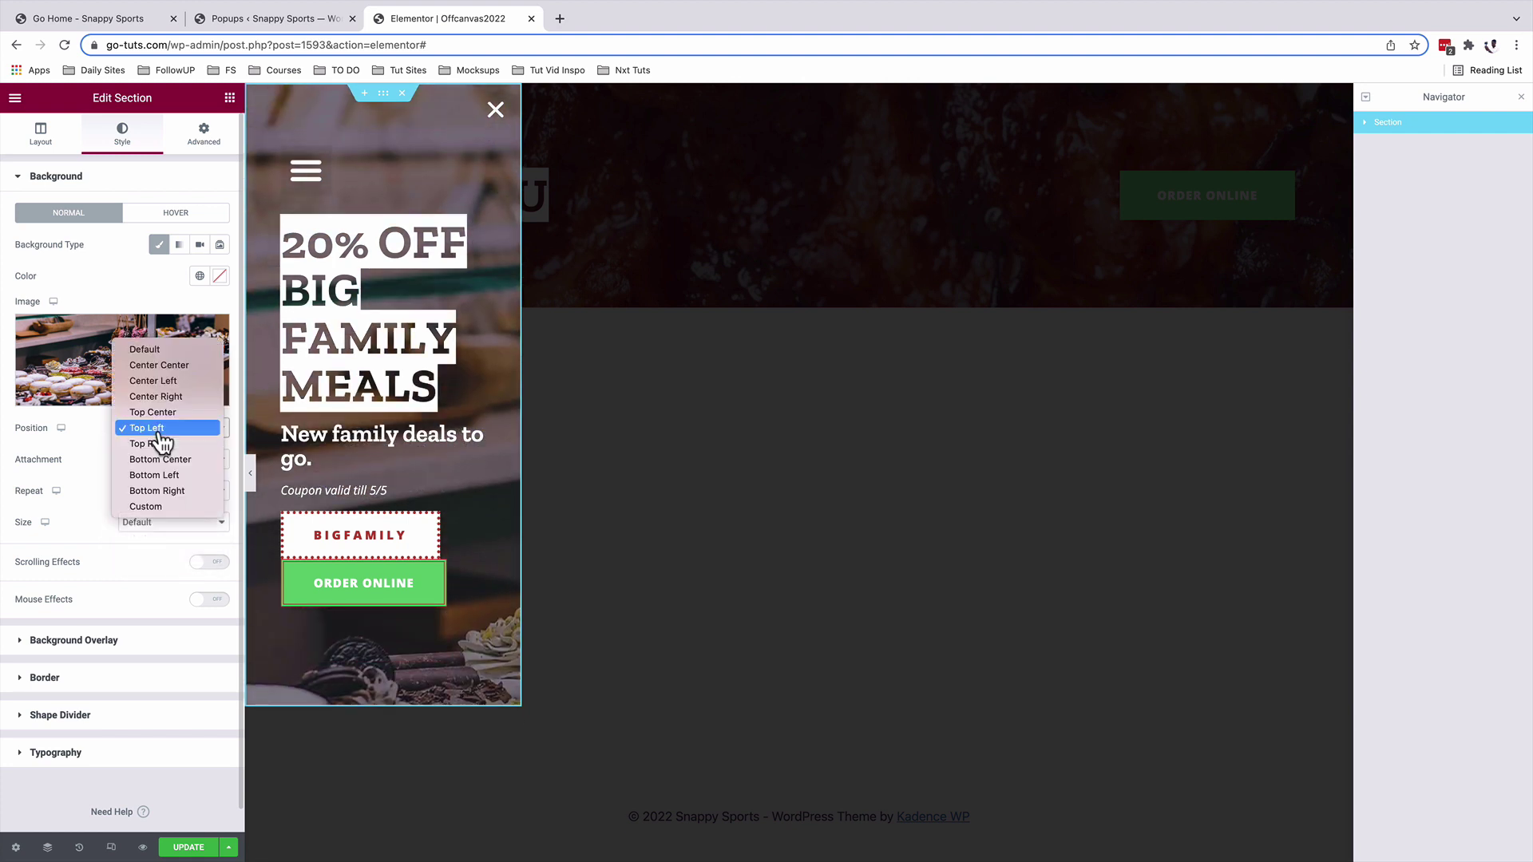
left_click(166, 381)
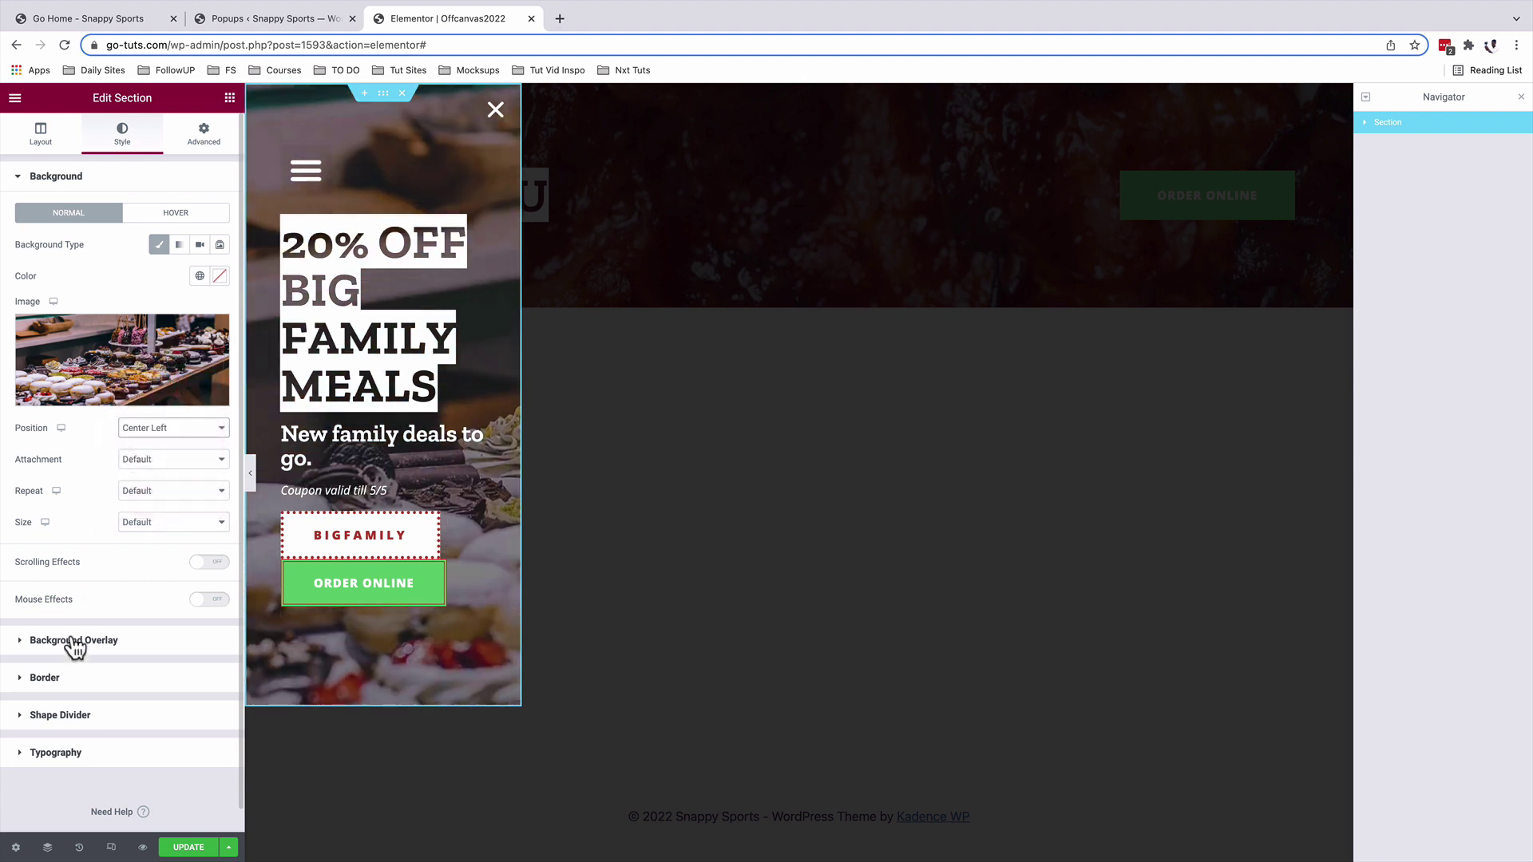
- Expand the Background Overlay and adjust its colour, keeping a near-black tint
left_click(74, 641)
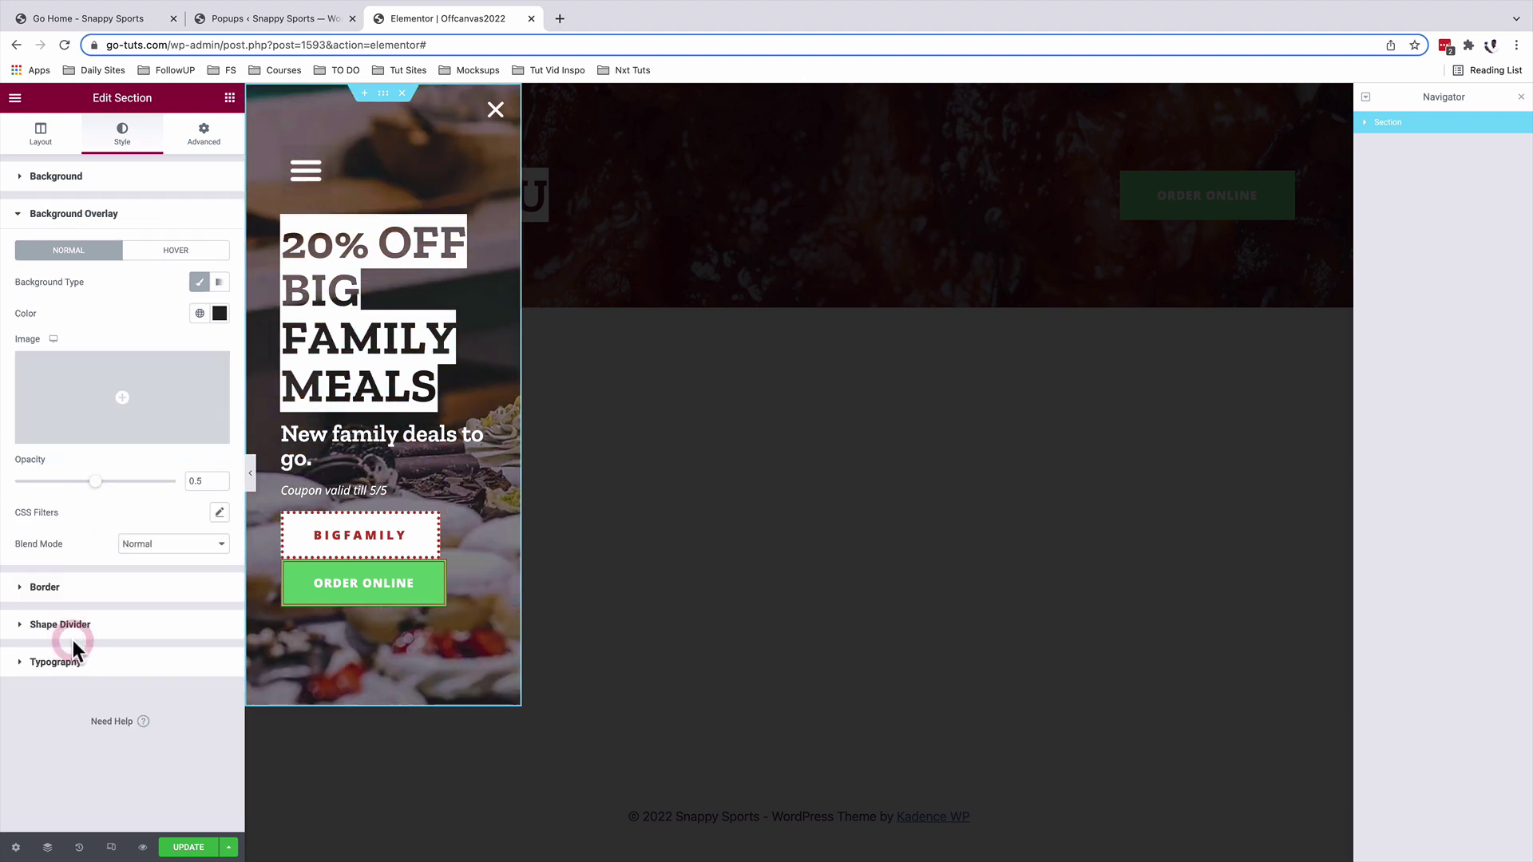
left_click(220, 314)
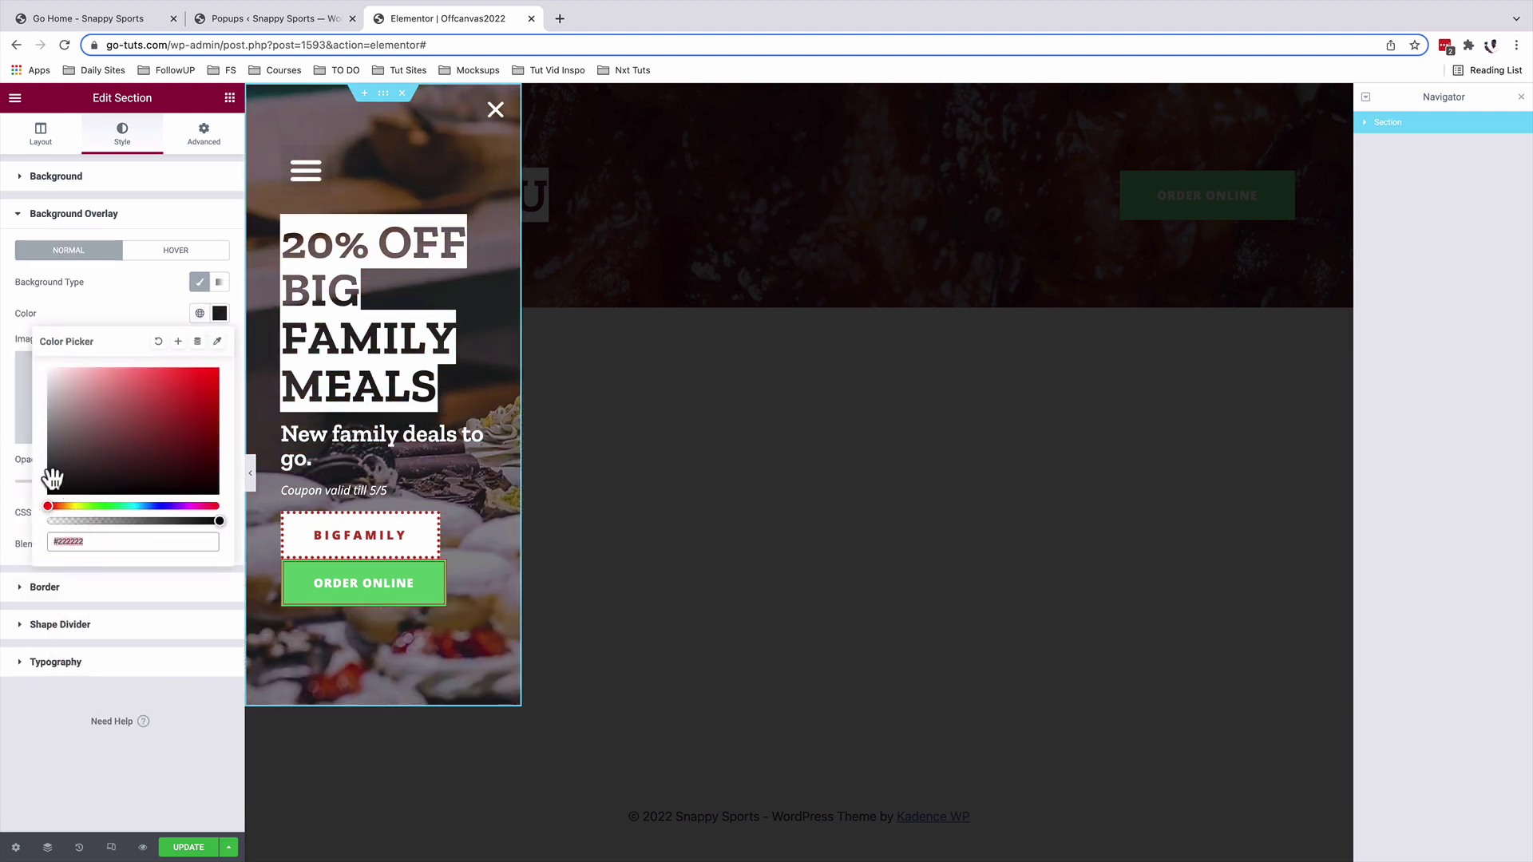
left_click_drag(51, 484, 104, 483)
key("Escape")
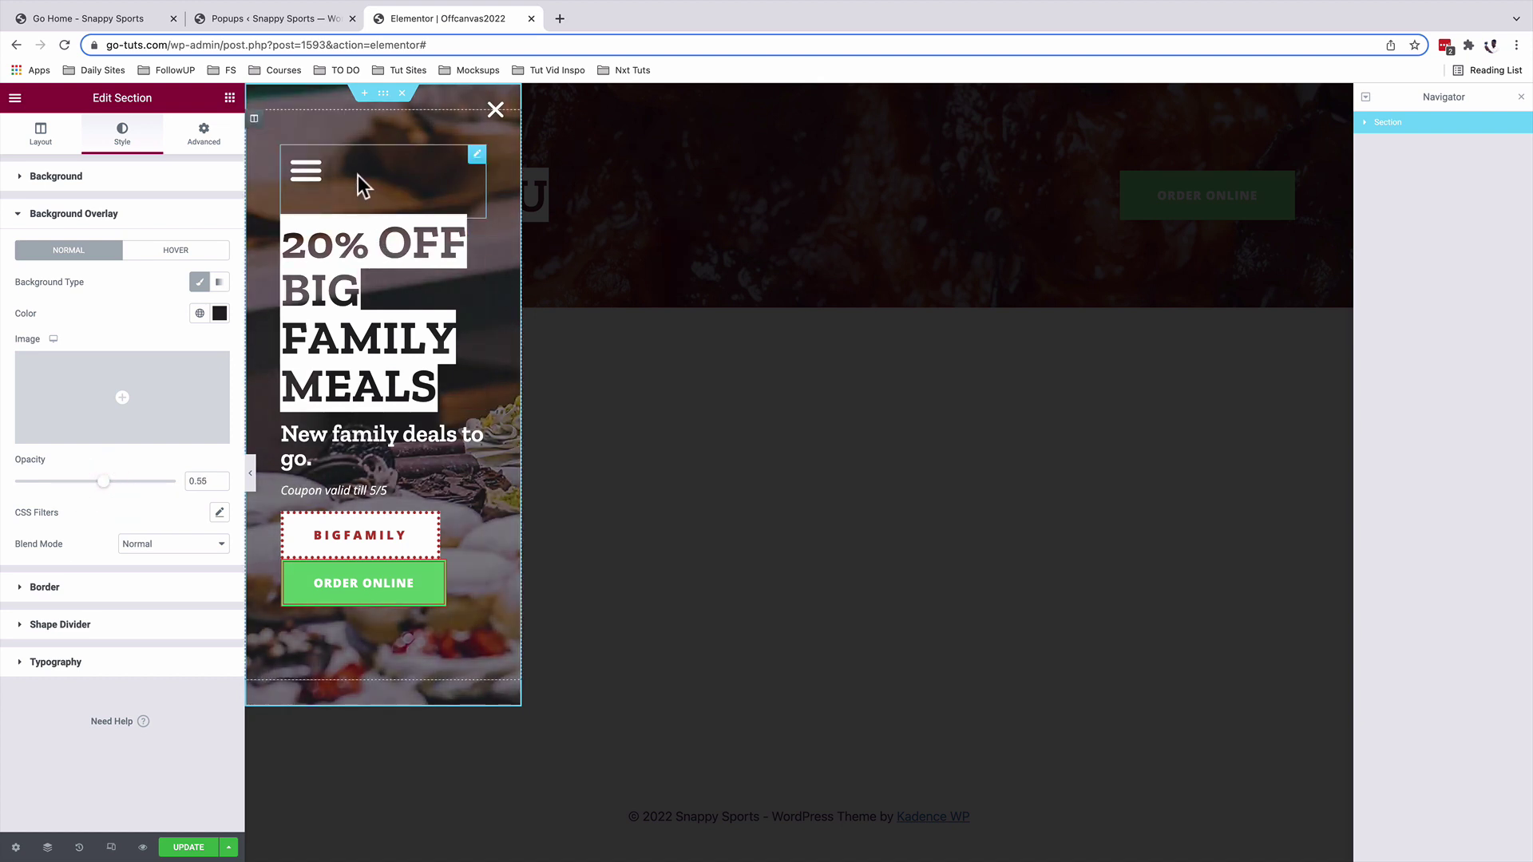
- Add a test Nav Menu widget above the hamburger menu, then delete it
left_click(478, 159)
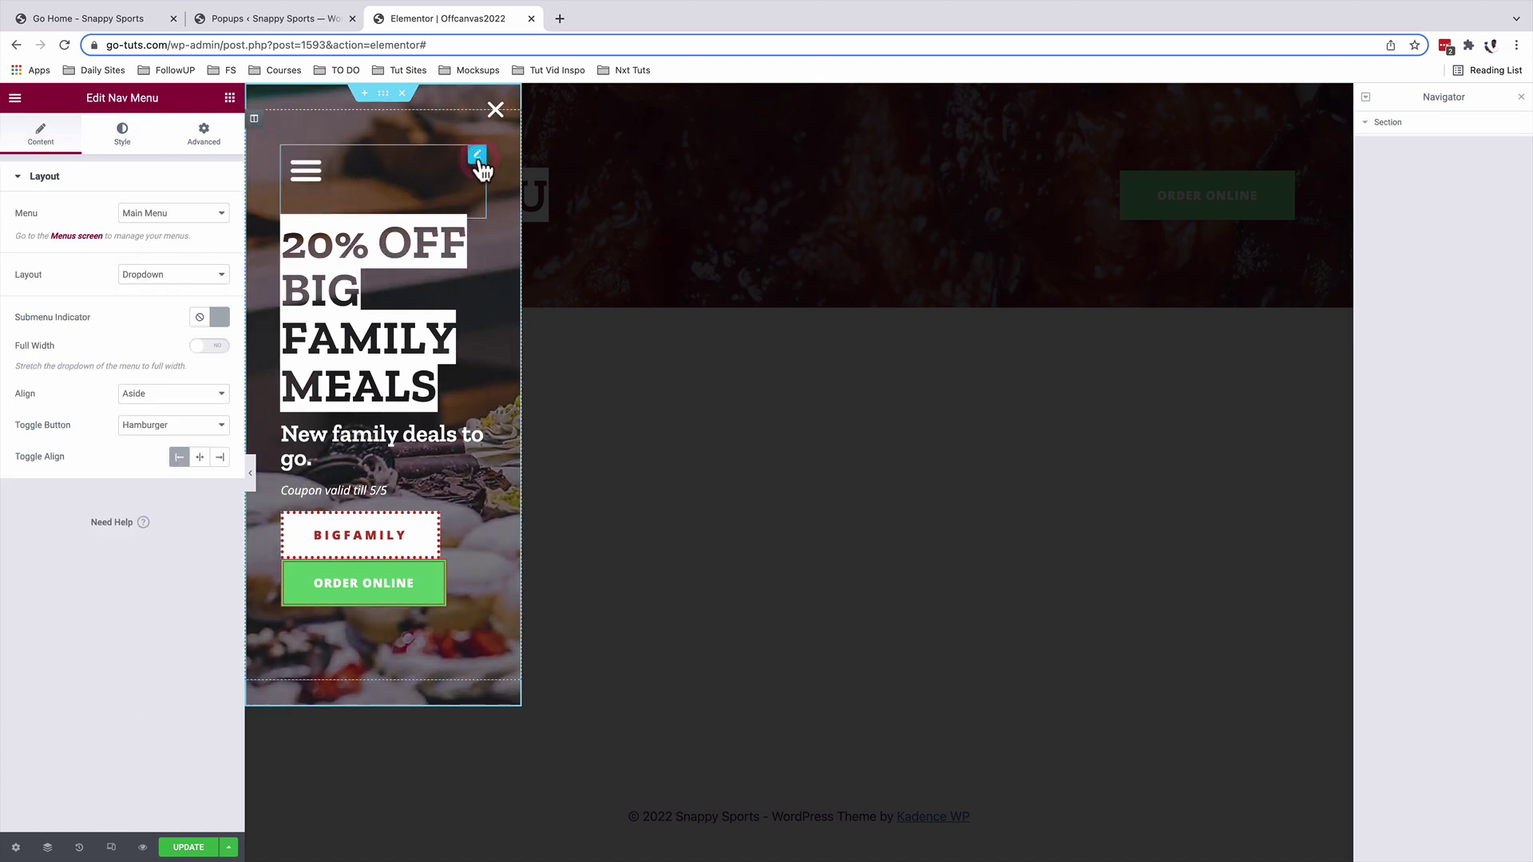
left_click(230, 99)
left_click(121, 158)
type("nav")
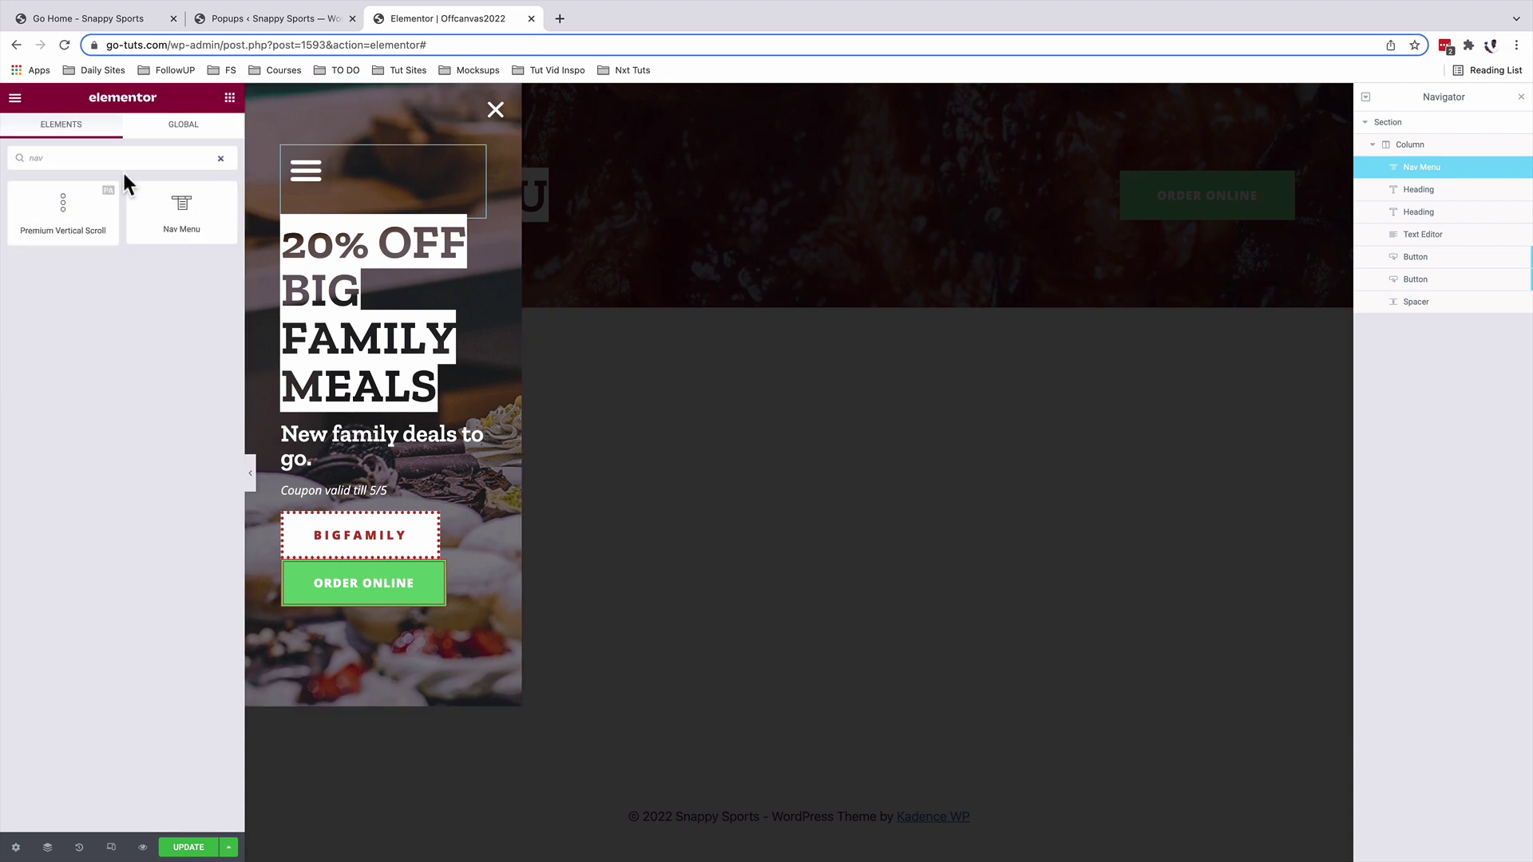
left_click_drag(182, 209, 381, 168)
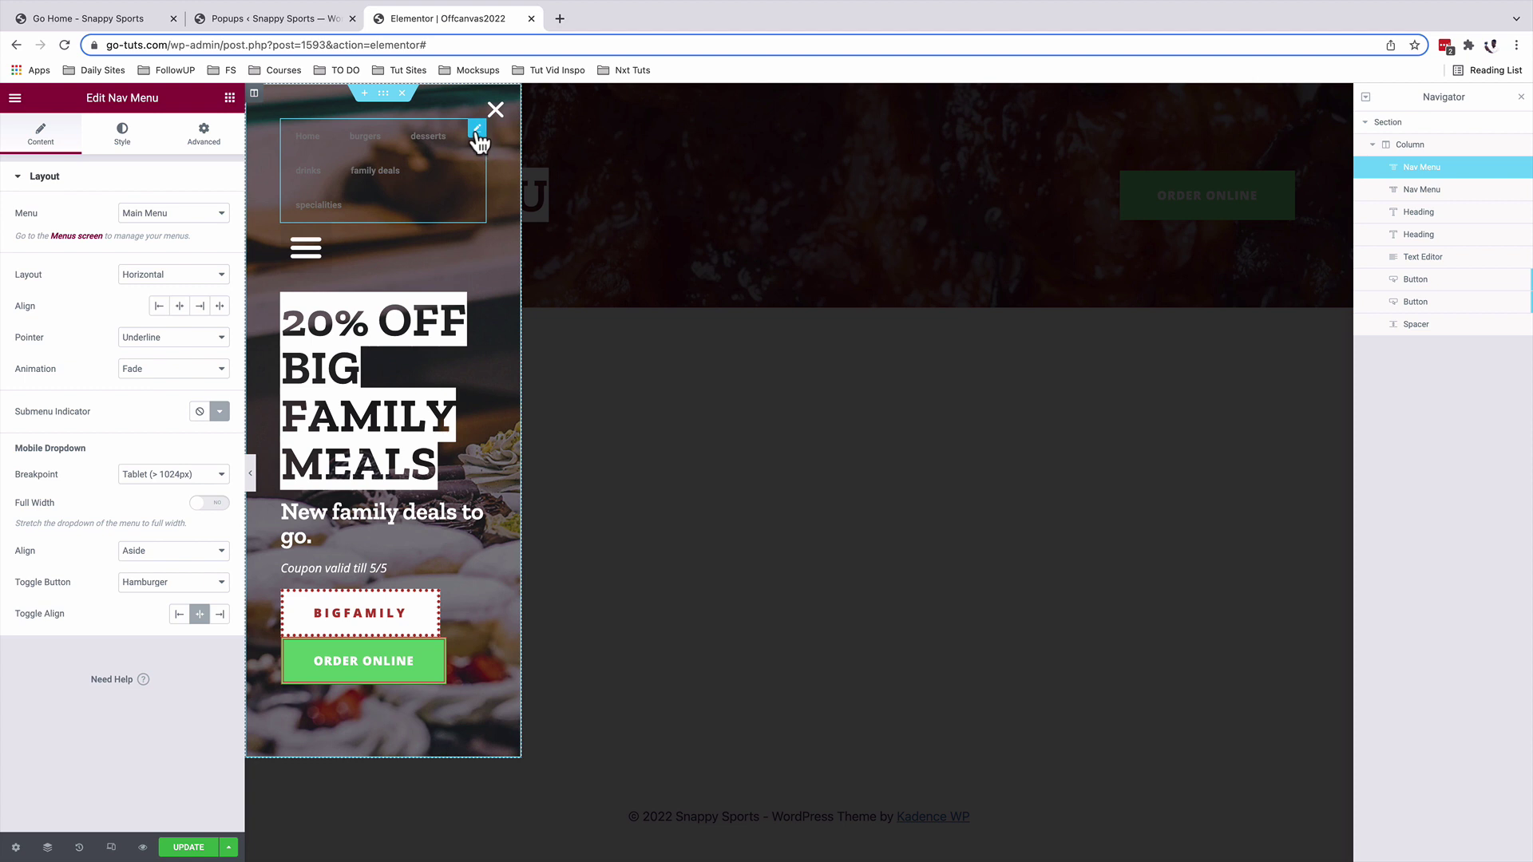
right_click(478, 134)
left_click(513, 344)
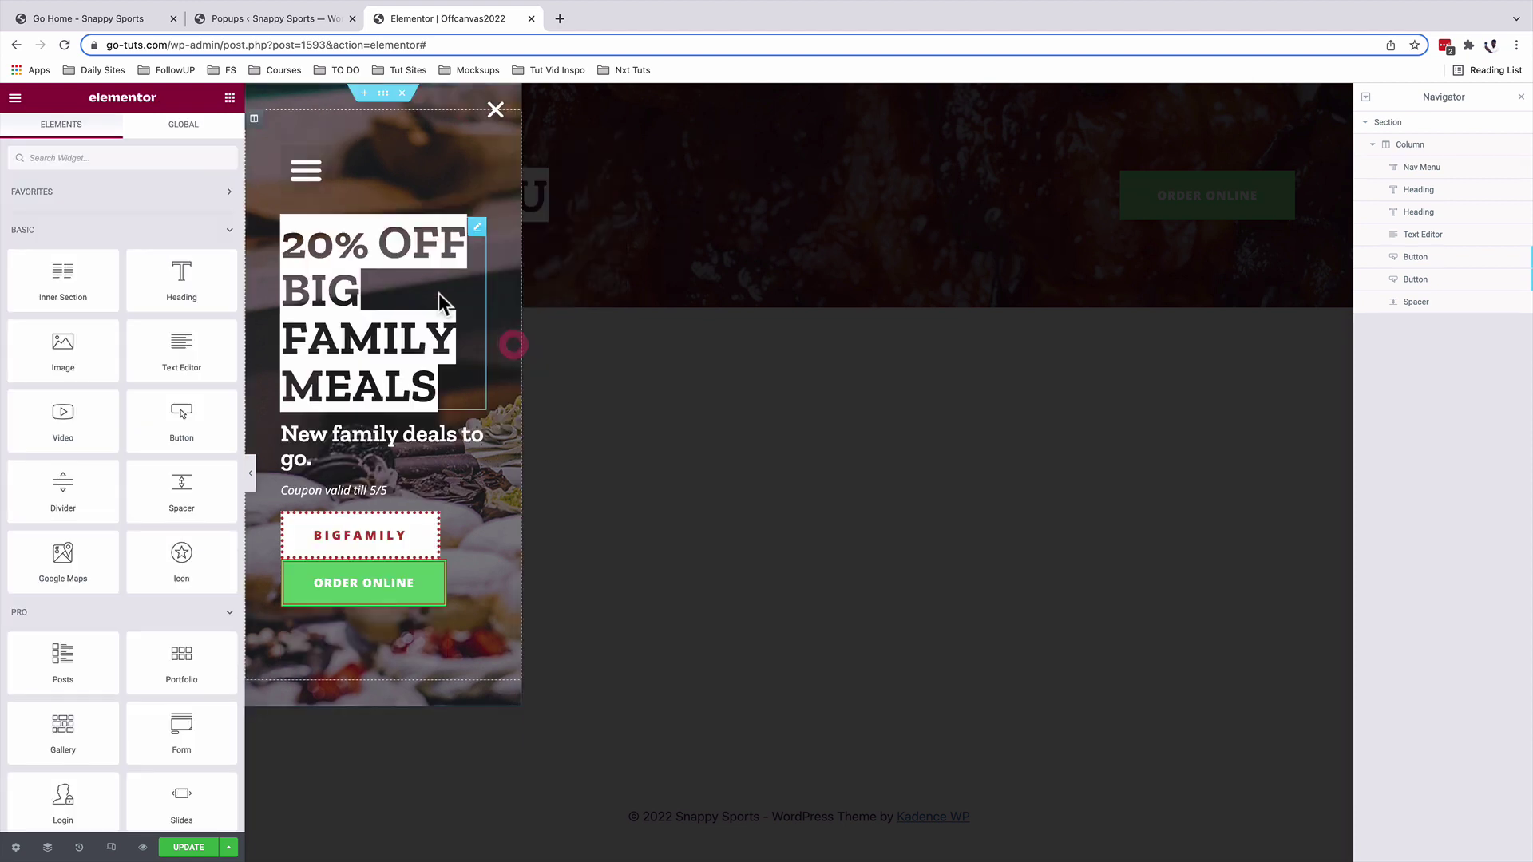
- Confirm the hamburger Nav Menu keeps the Dropdown layout and shows Main Menu
left_click(477, 155)
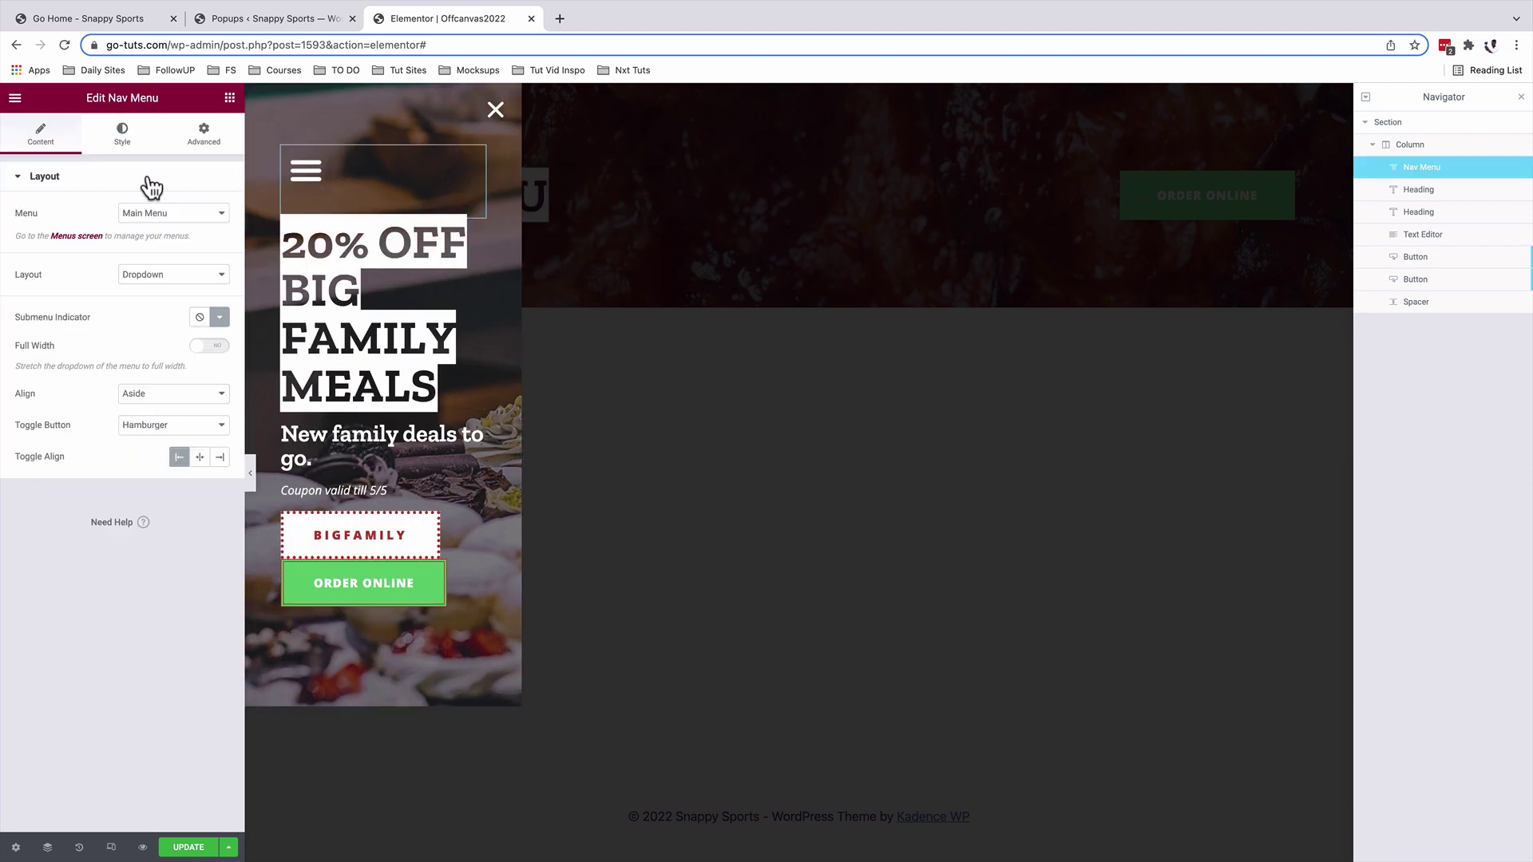
left_click(154, 289)
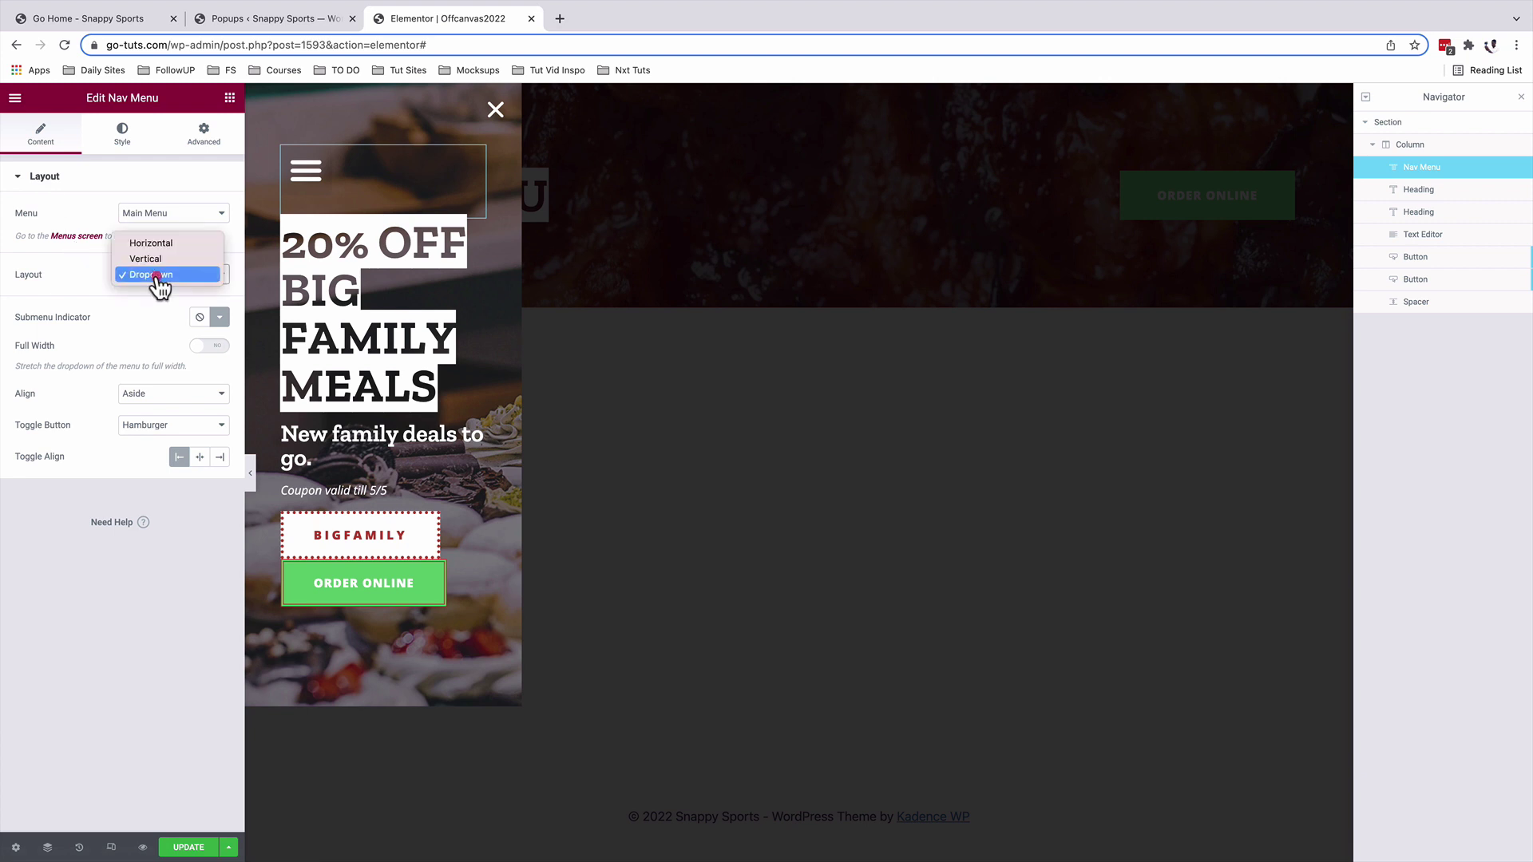
left_click(160, 280)
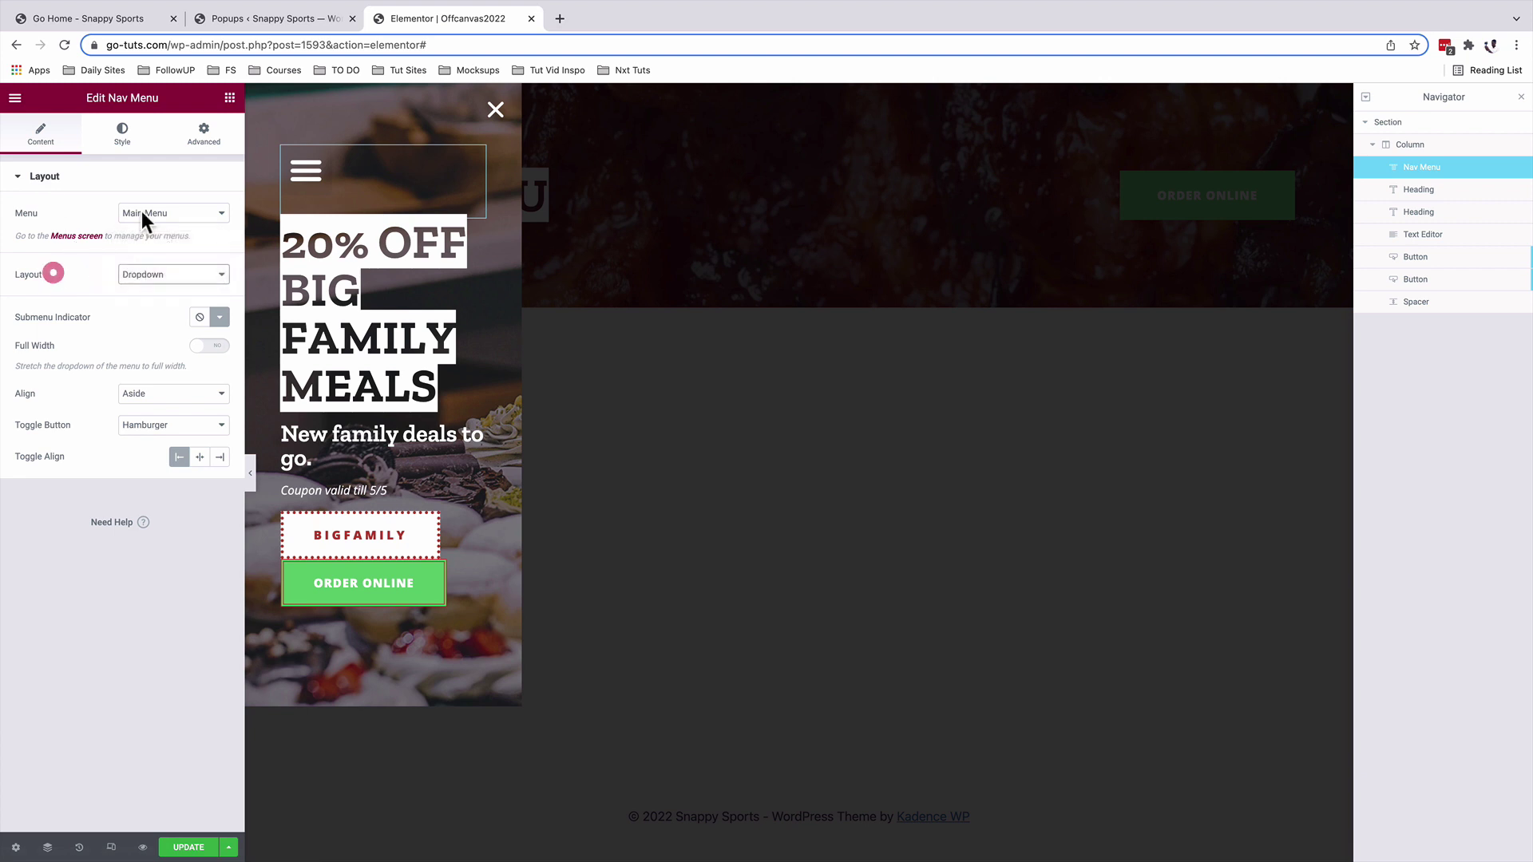
left_click(144, 214)
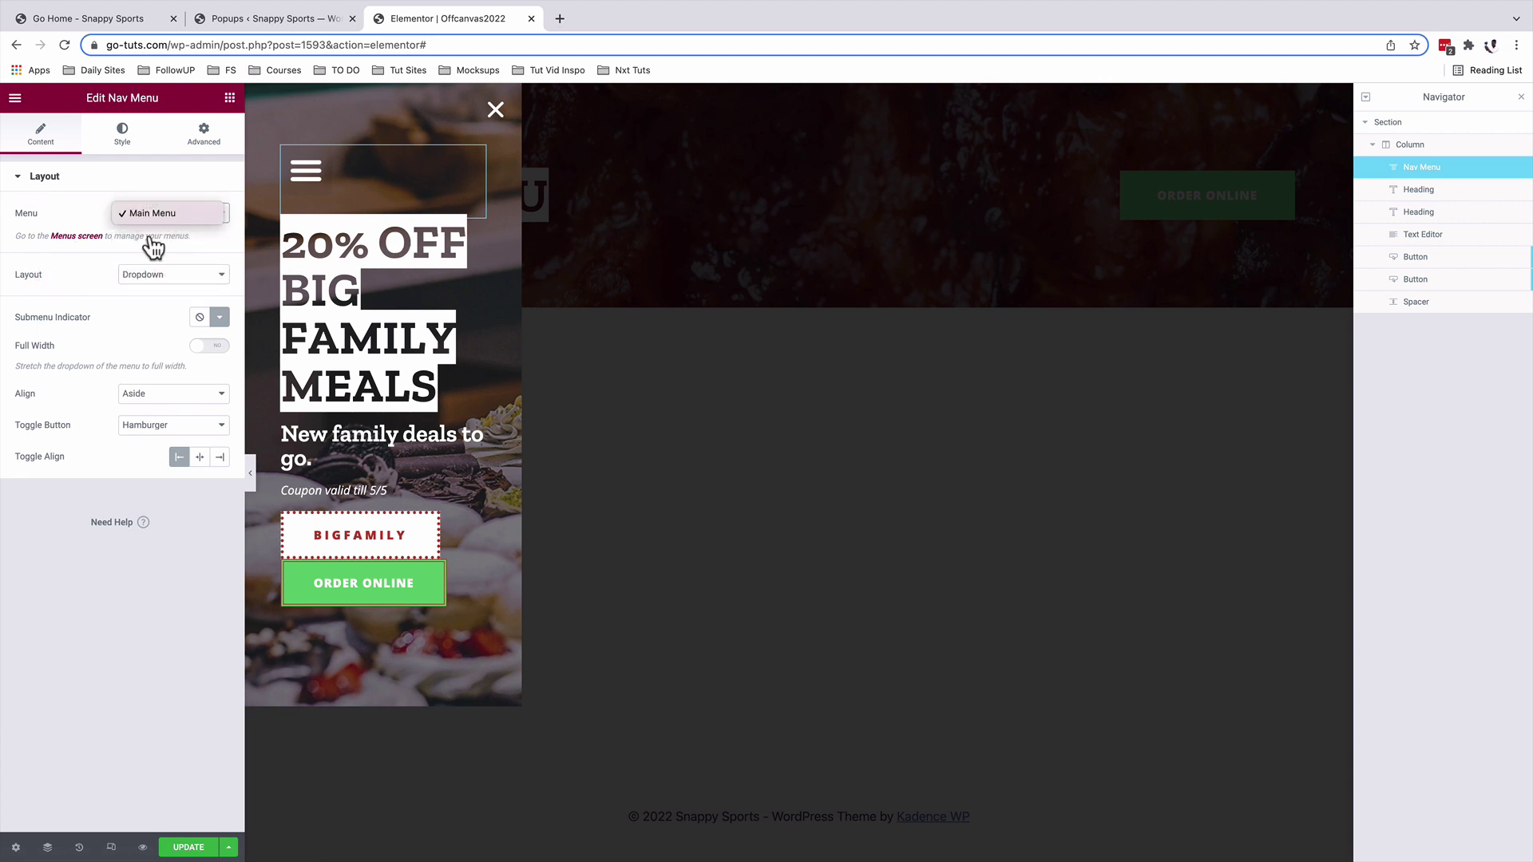
left_click(91, 215)
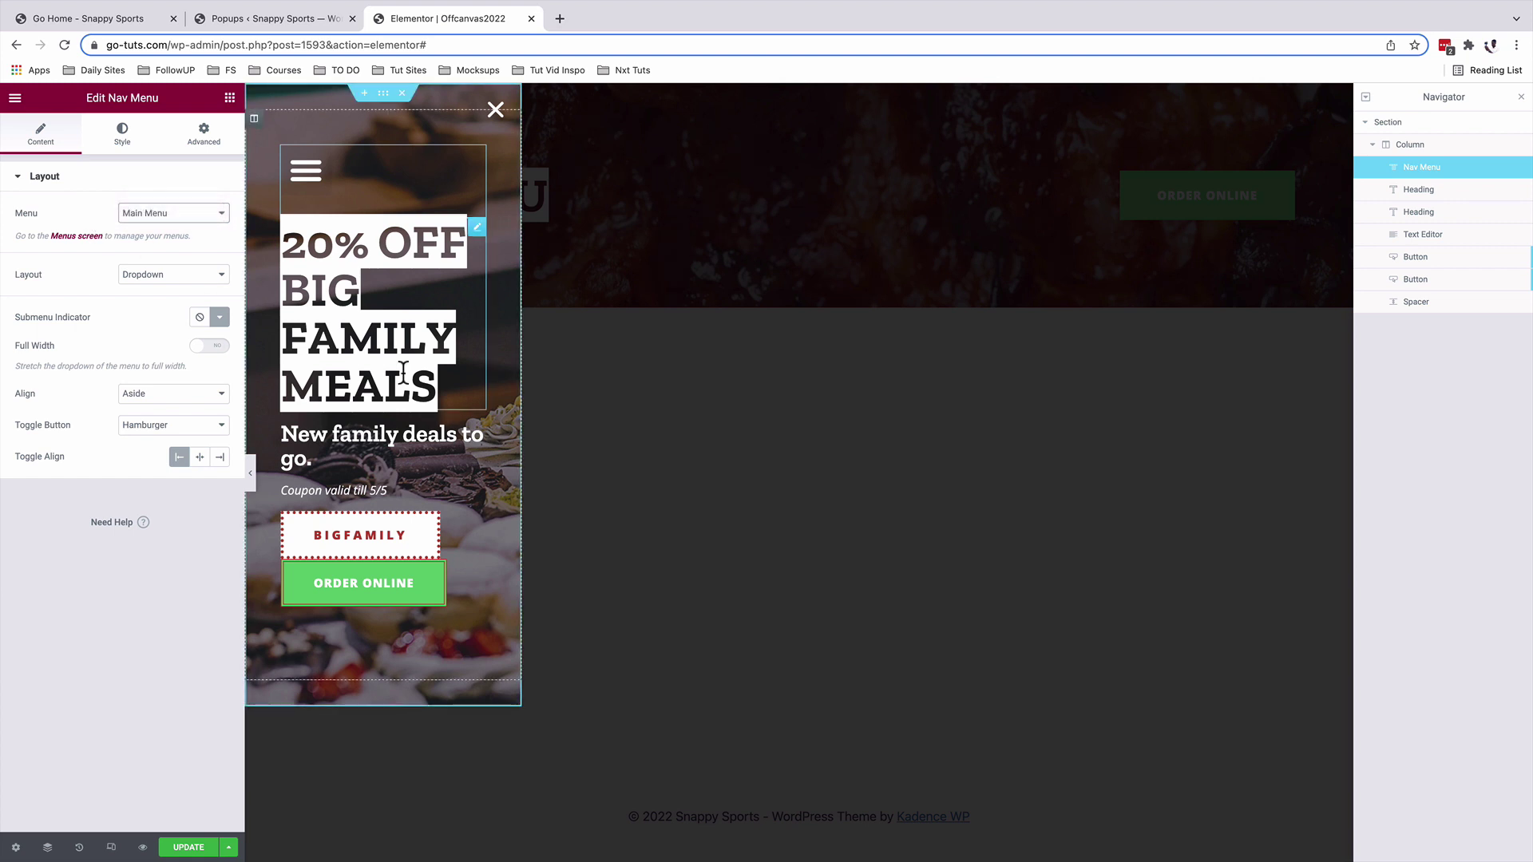
- Search 'menu' in quick search to review the site's Menus admin page, then return to the editor
key("super+e")
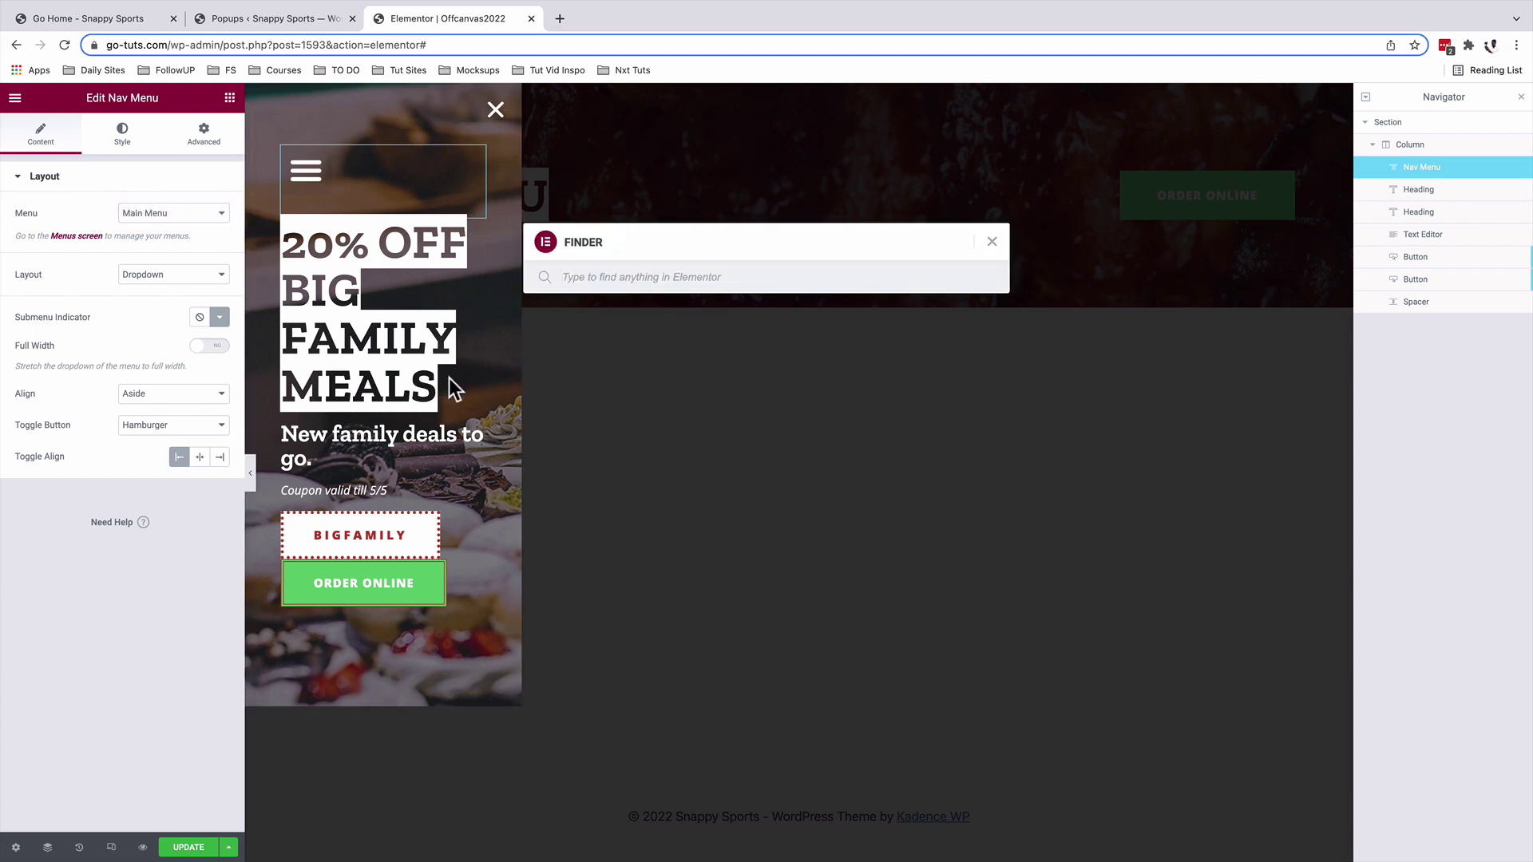
type("menu")
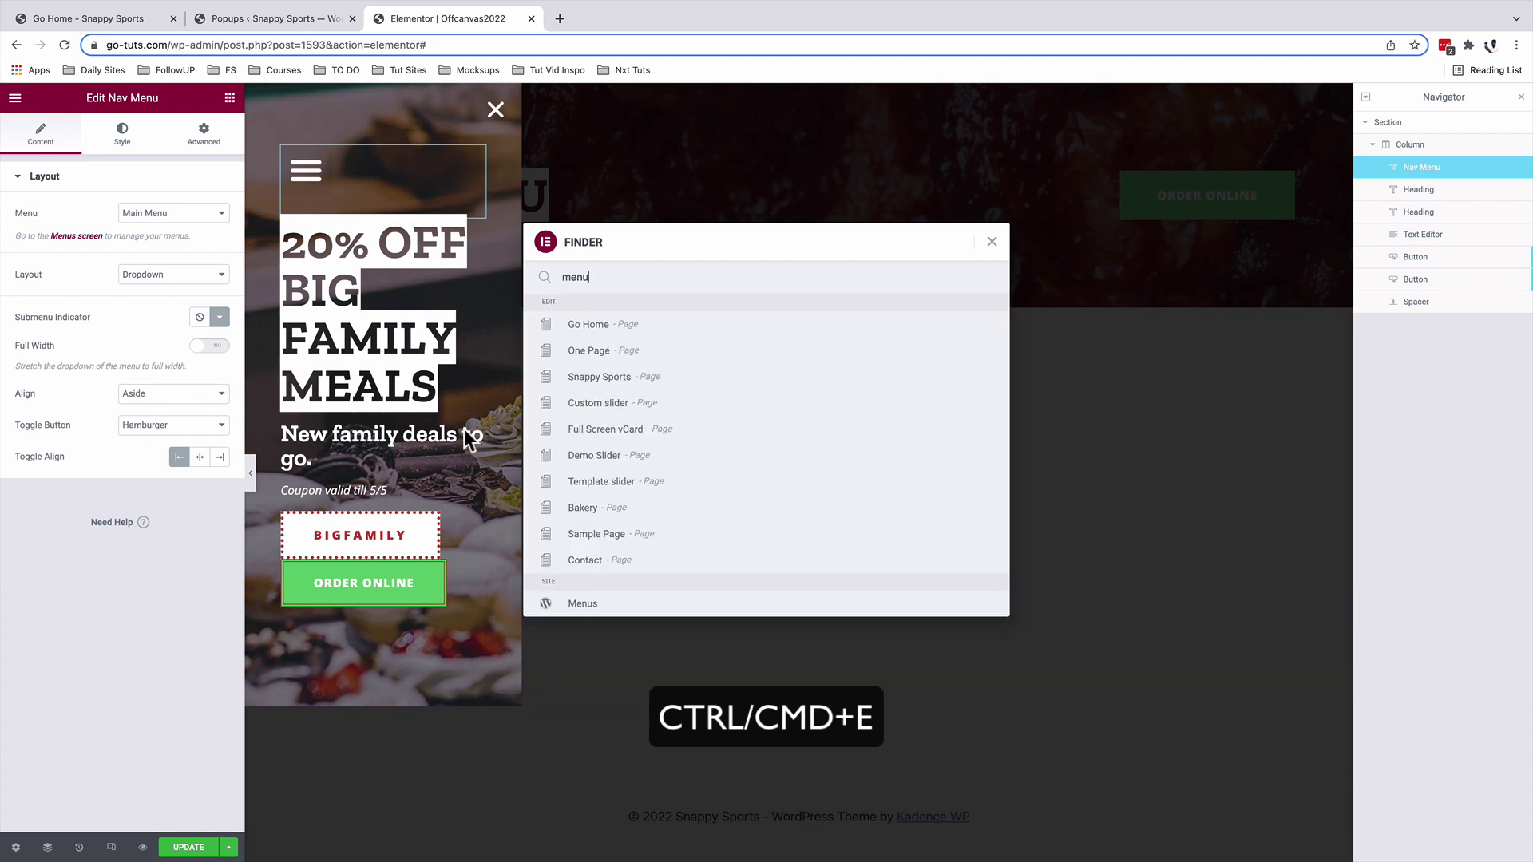
left_click(592, 406)
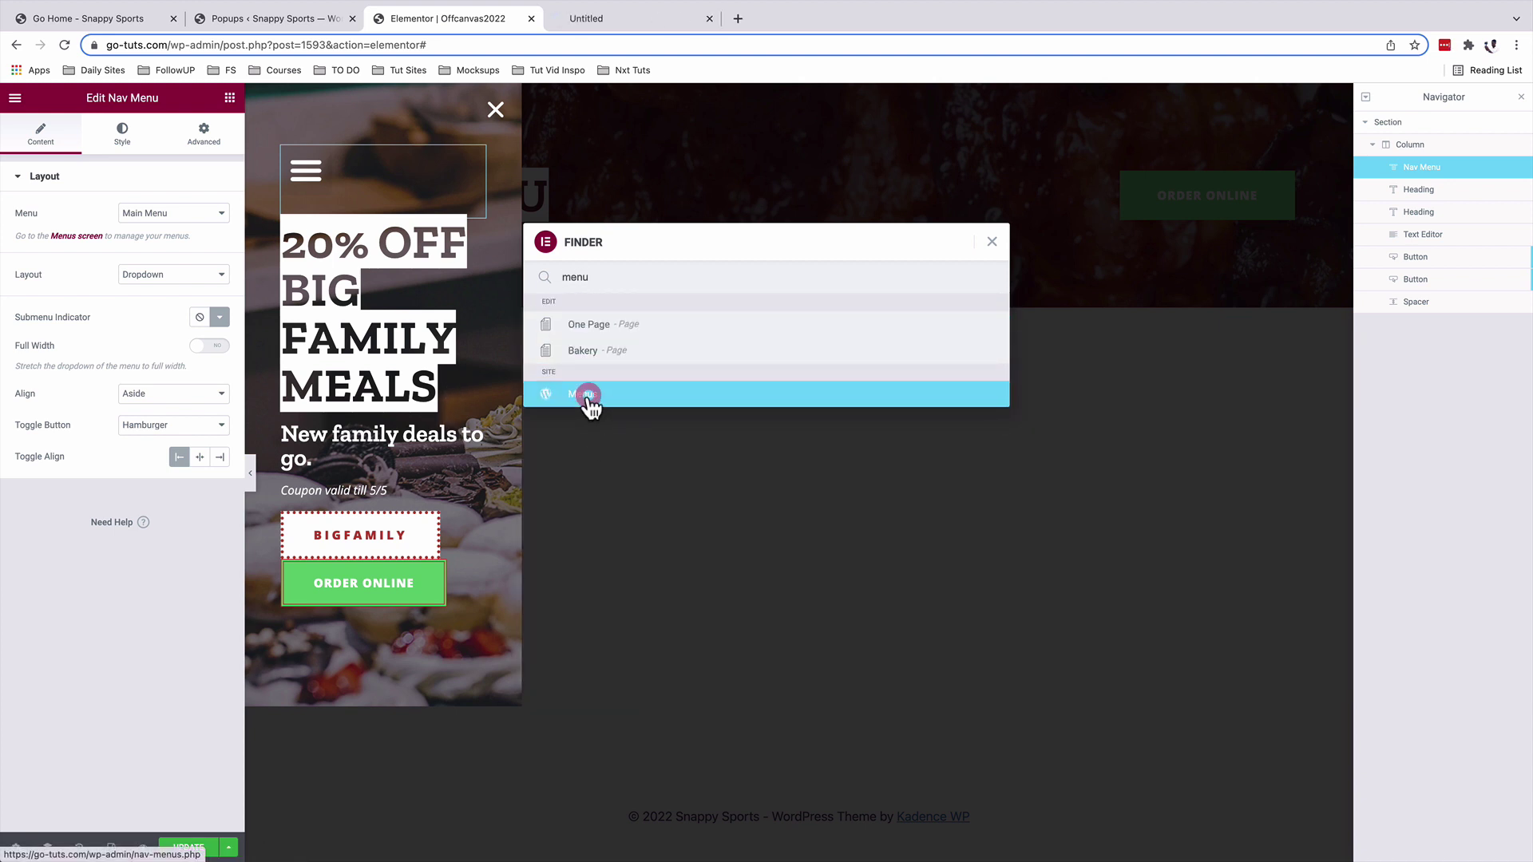
left_click(596, 18)
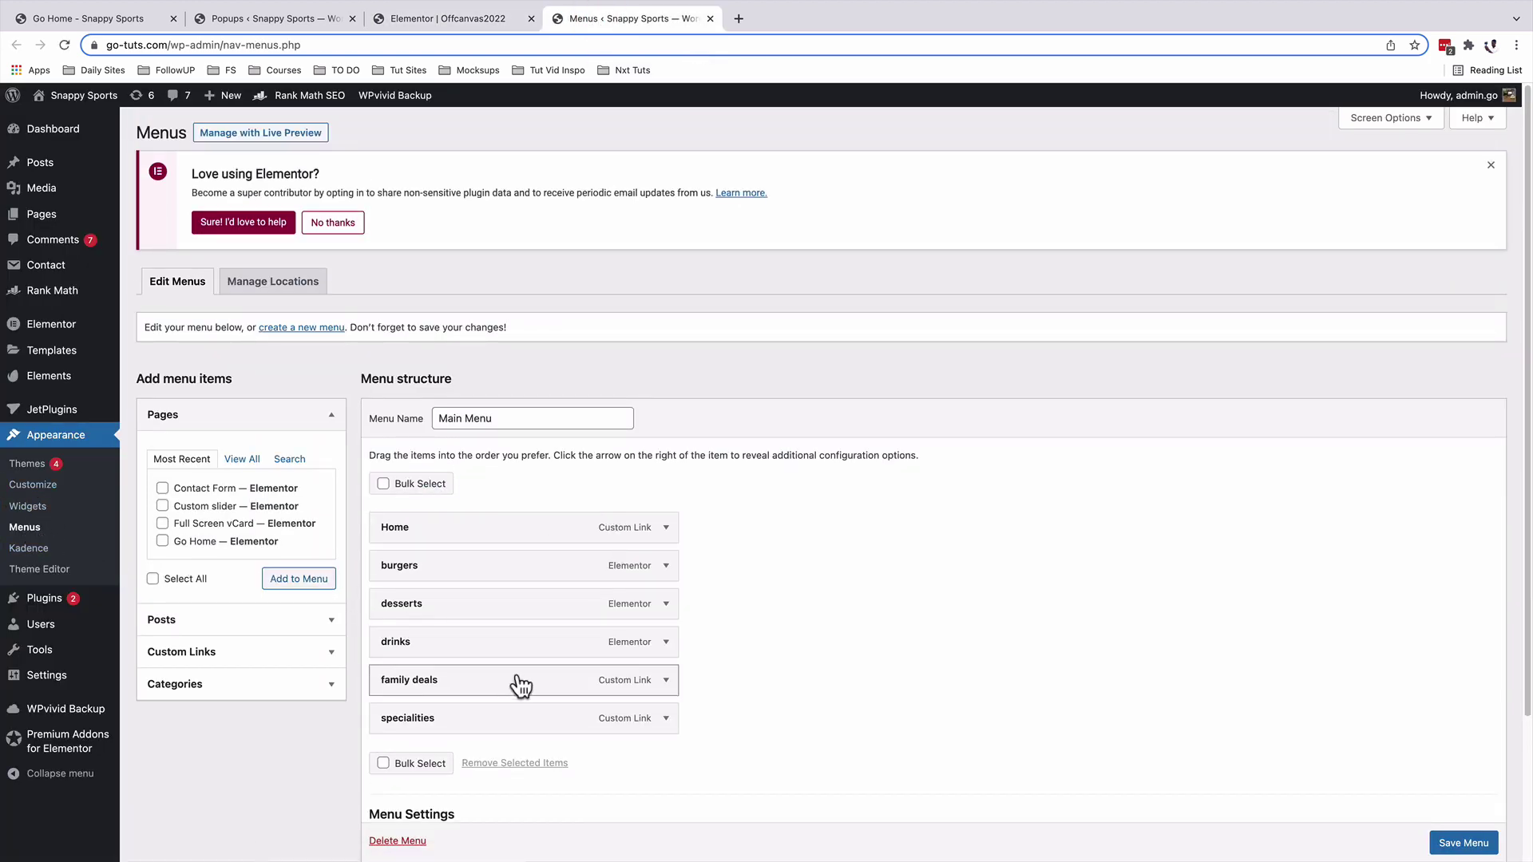
key("super+w")
key("Escape")
- Keep Main Menu selected and switch the popup nav menu's layout to Vertical
left_click(177, 221)
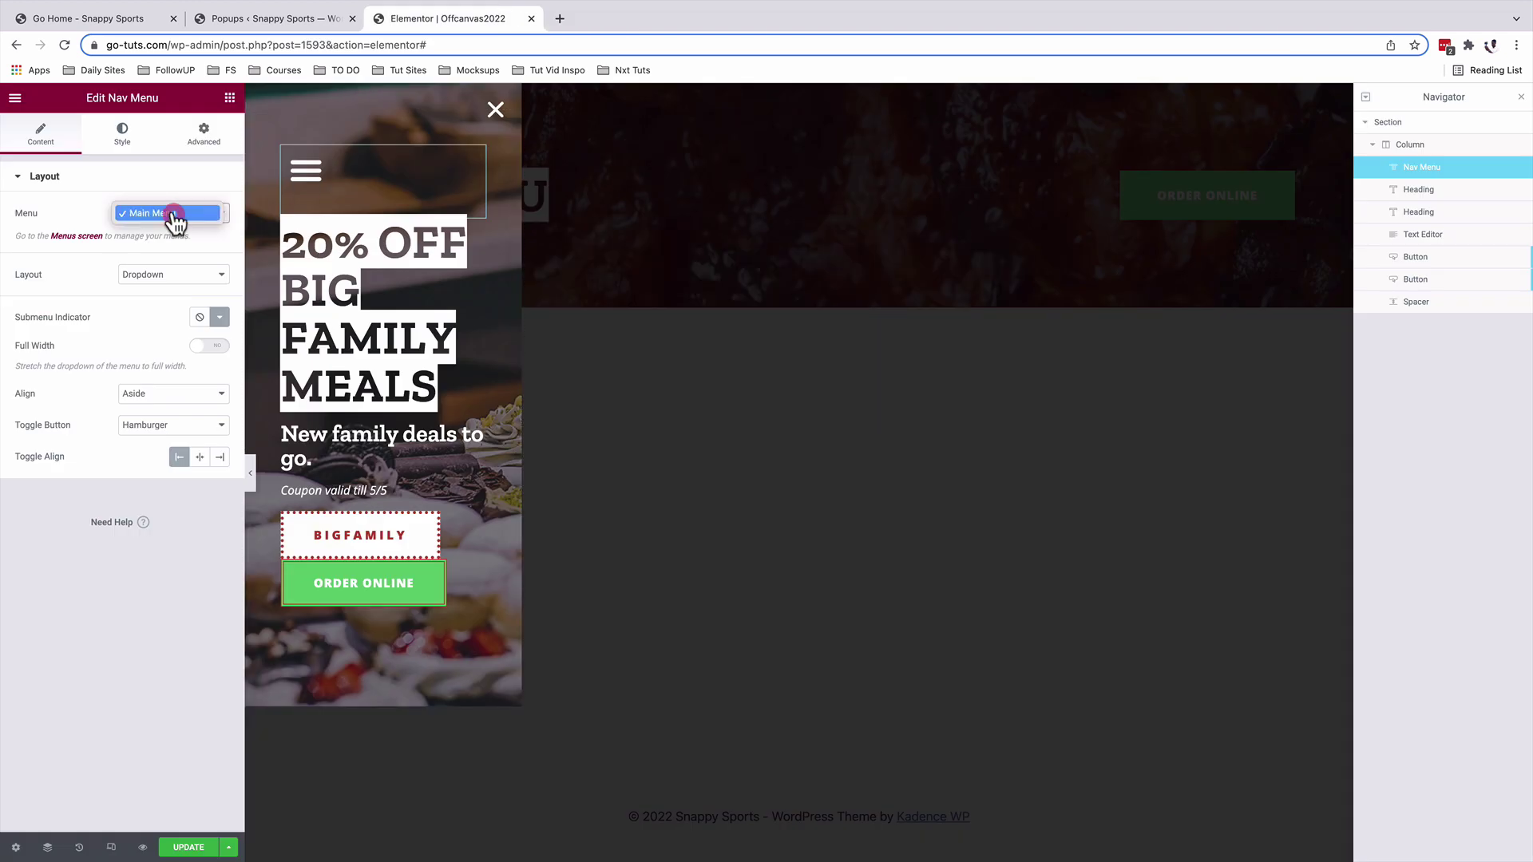
left_click(173, 224)
left_click(169, 275)
left_click(169, 276)
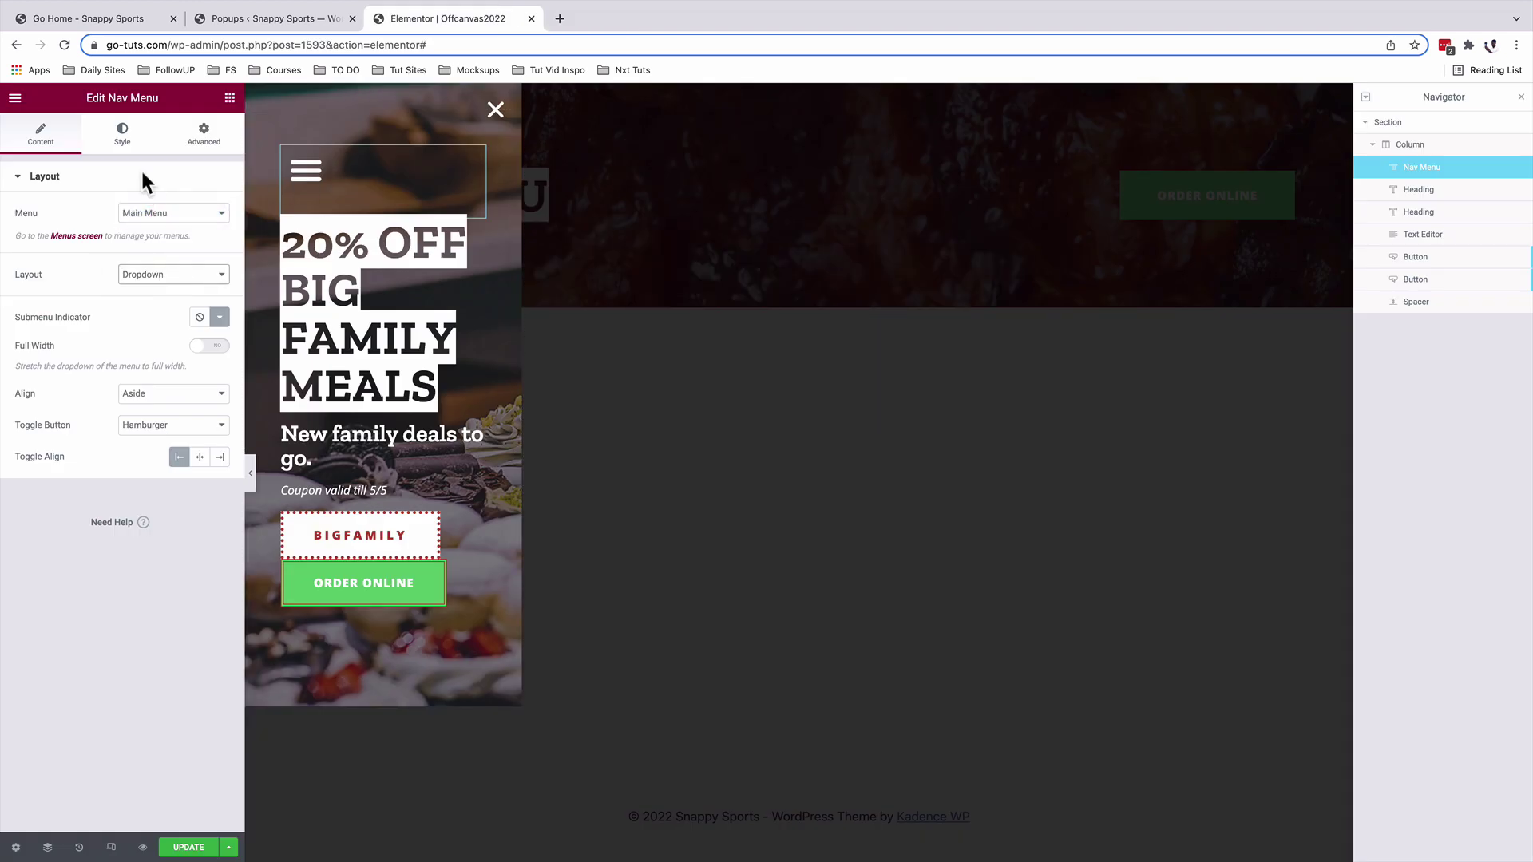
left_click(156, 277)
left_click(152, 259)
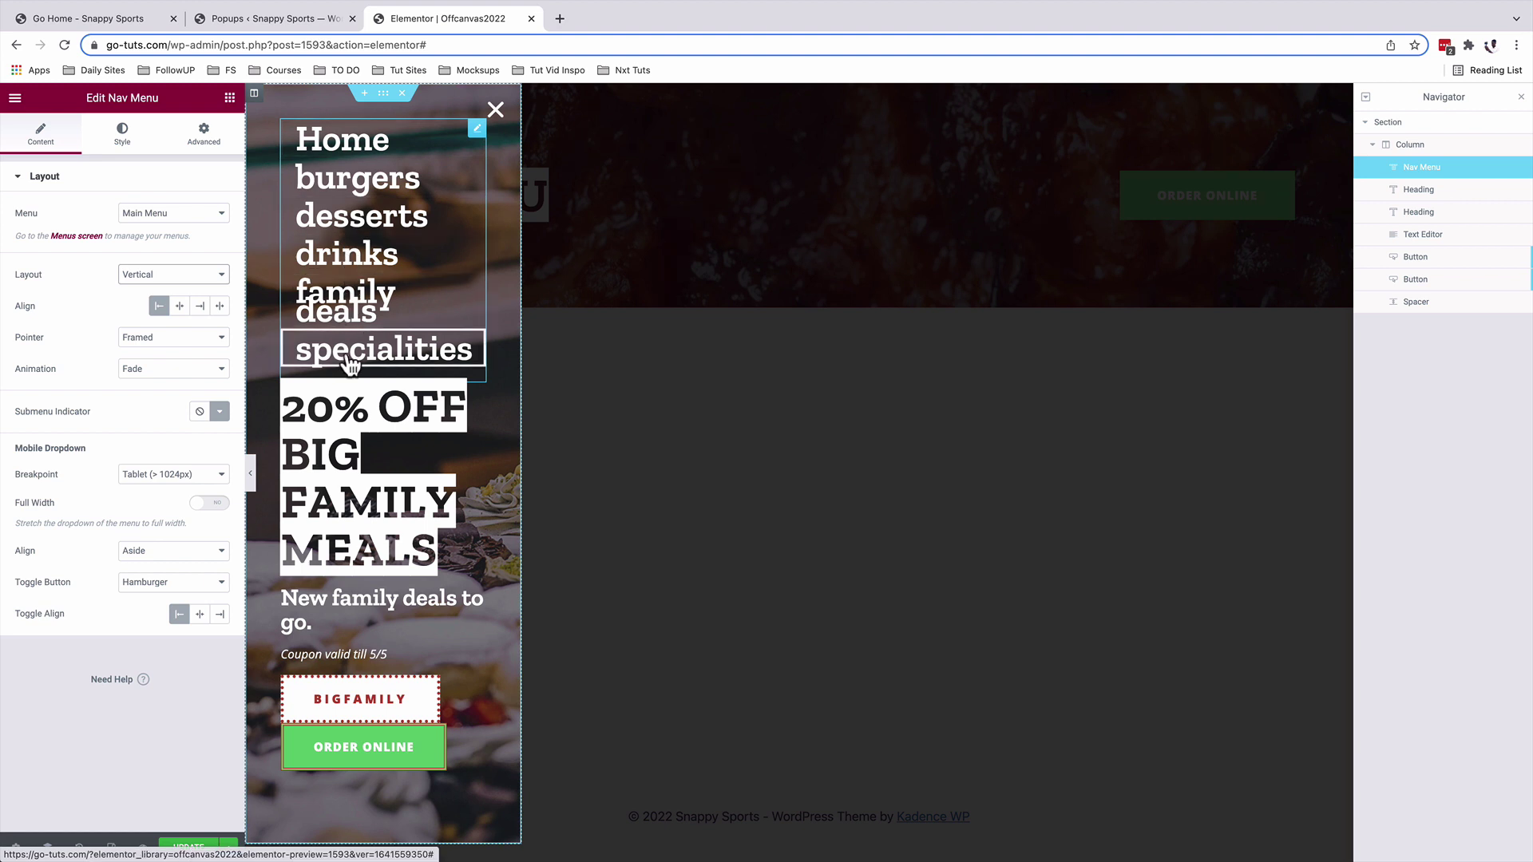
- Set the menu layout back to Dropdown with a Hamburger toggle aligned Left
left_click(178, 278)
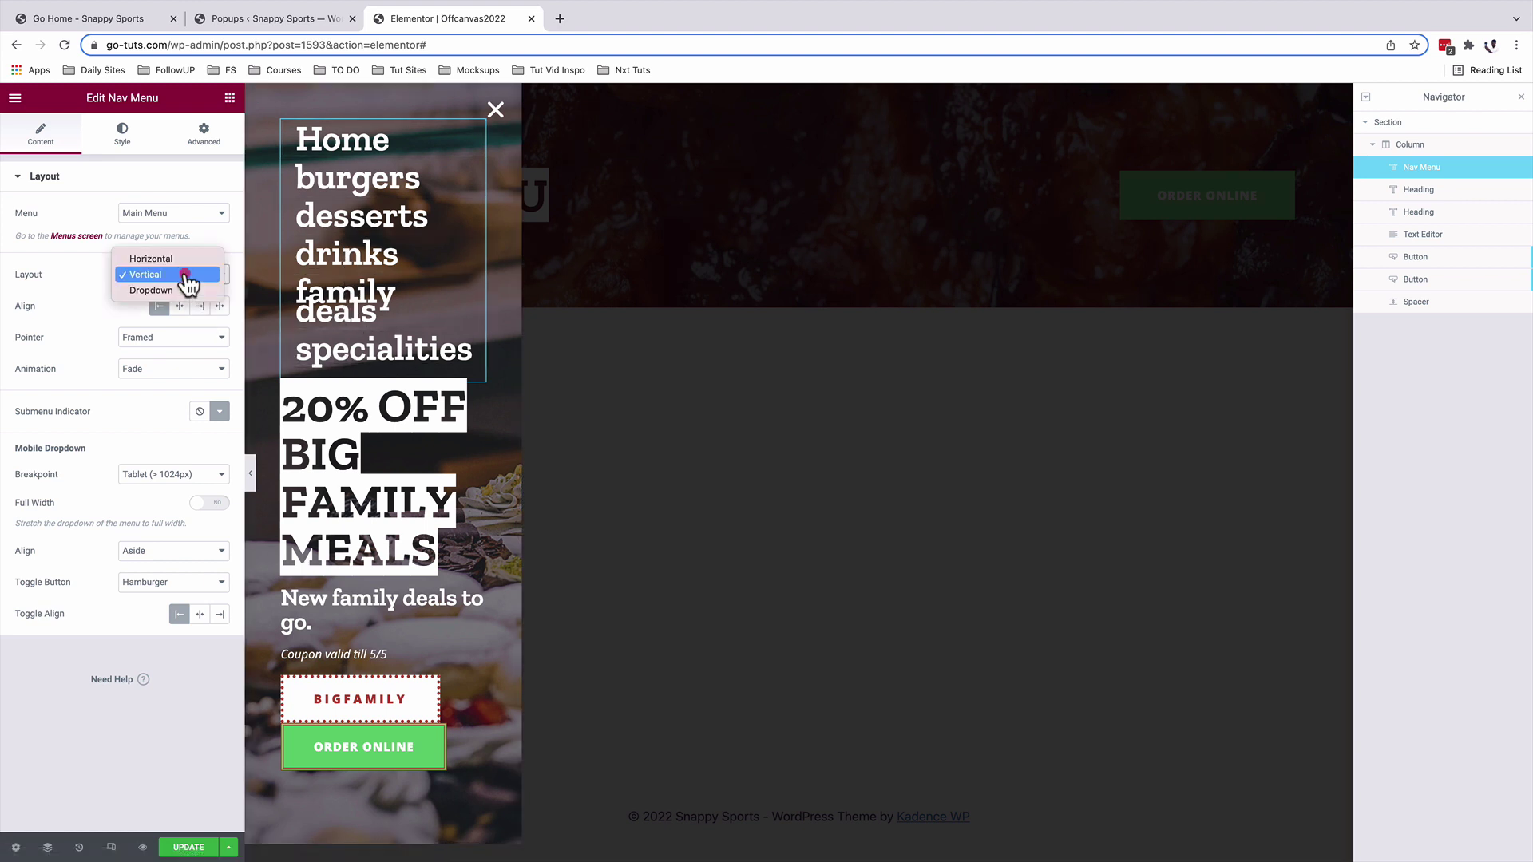
left_click(175, 292)
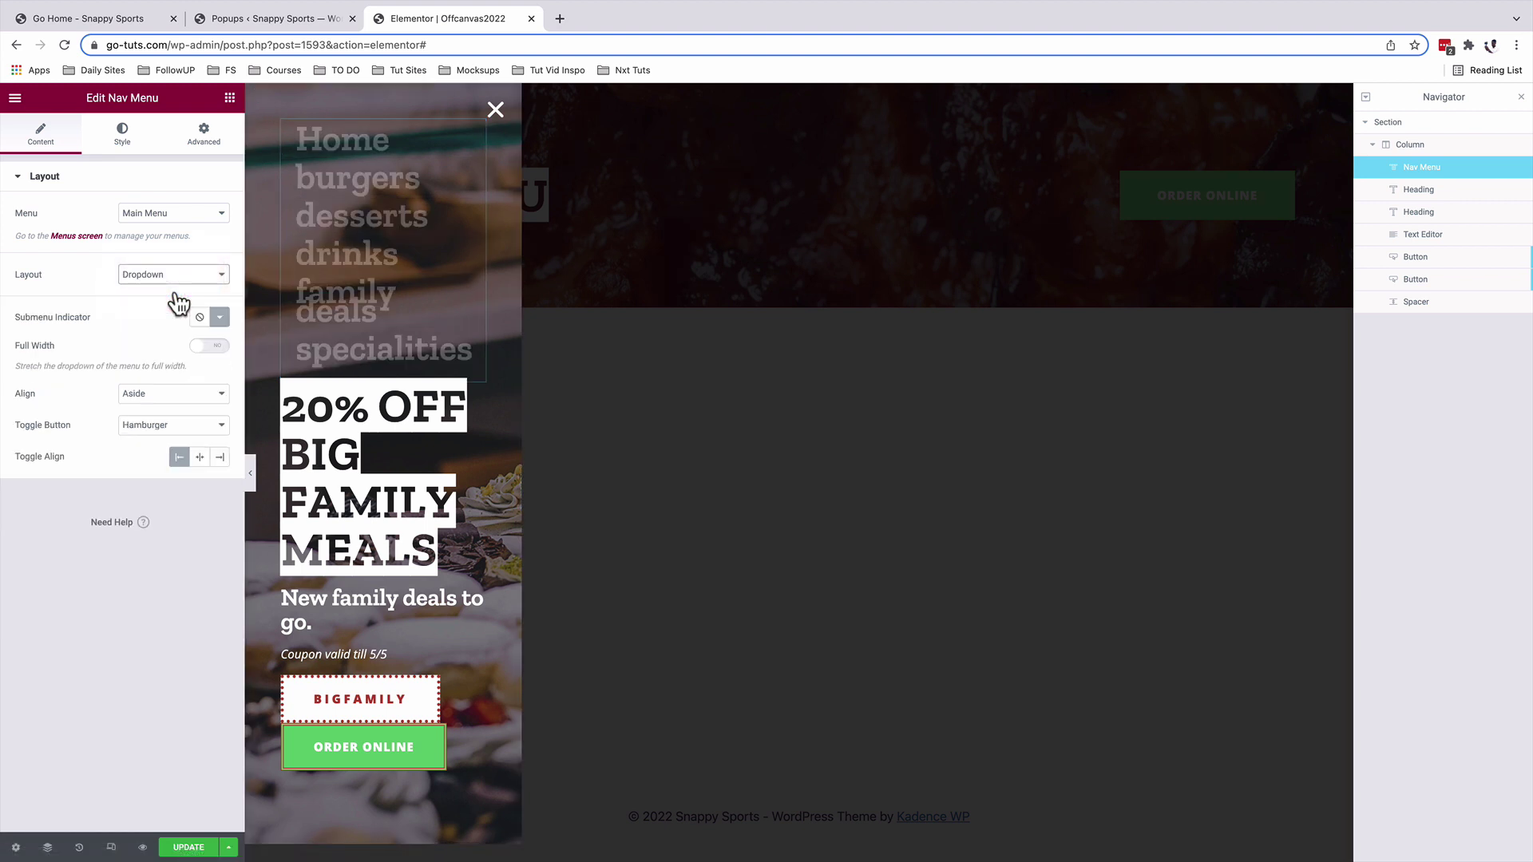
left_click(153, 435)
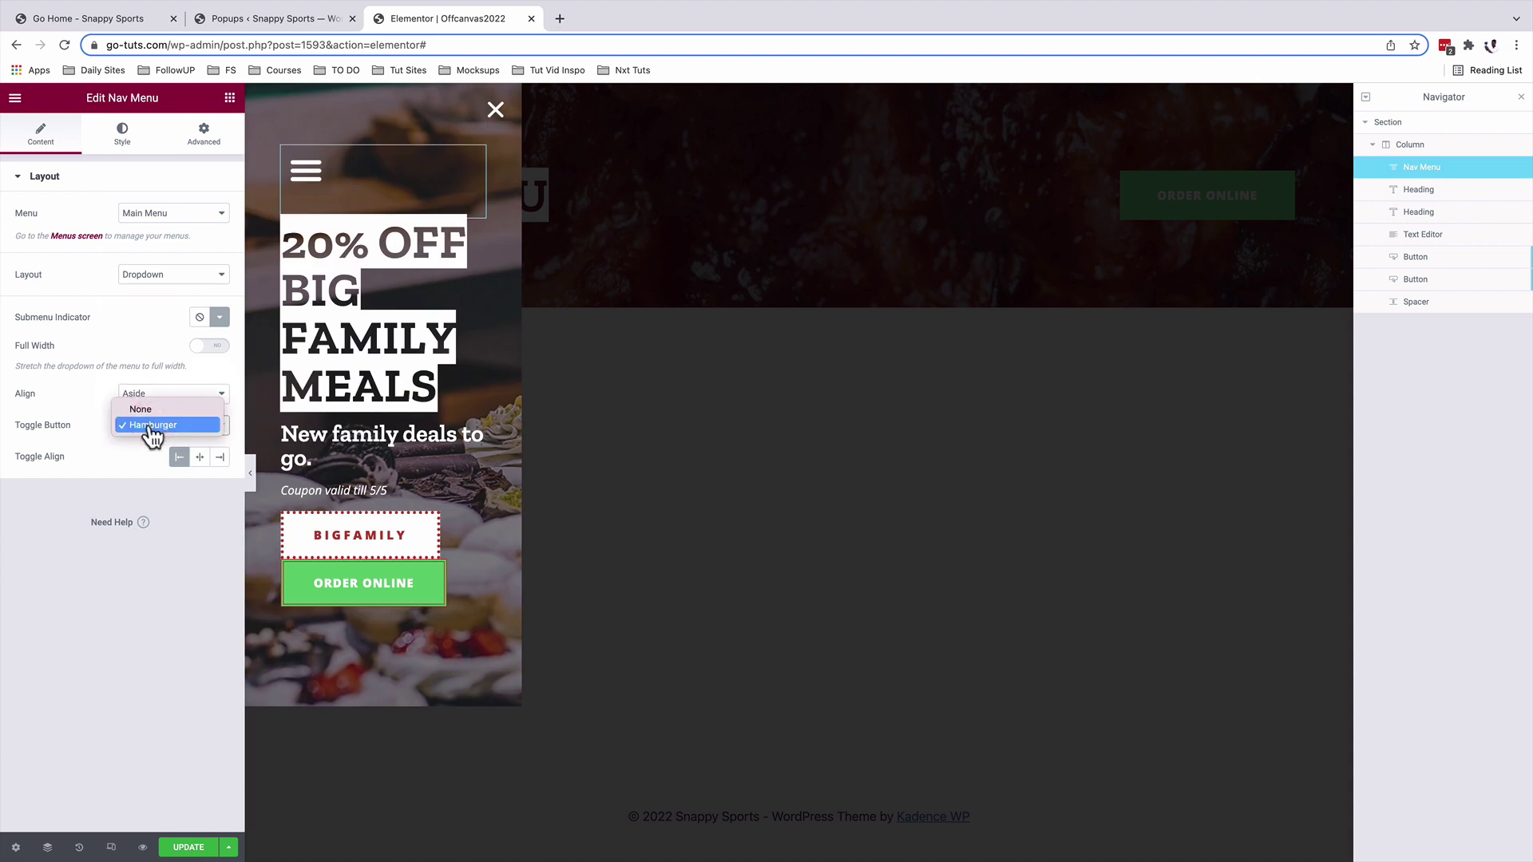
left_click(152, 435)
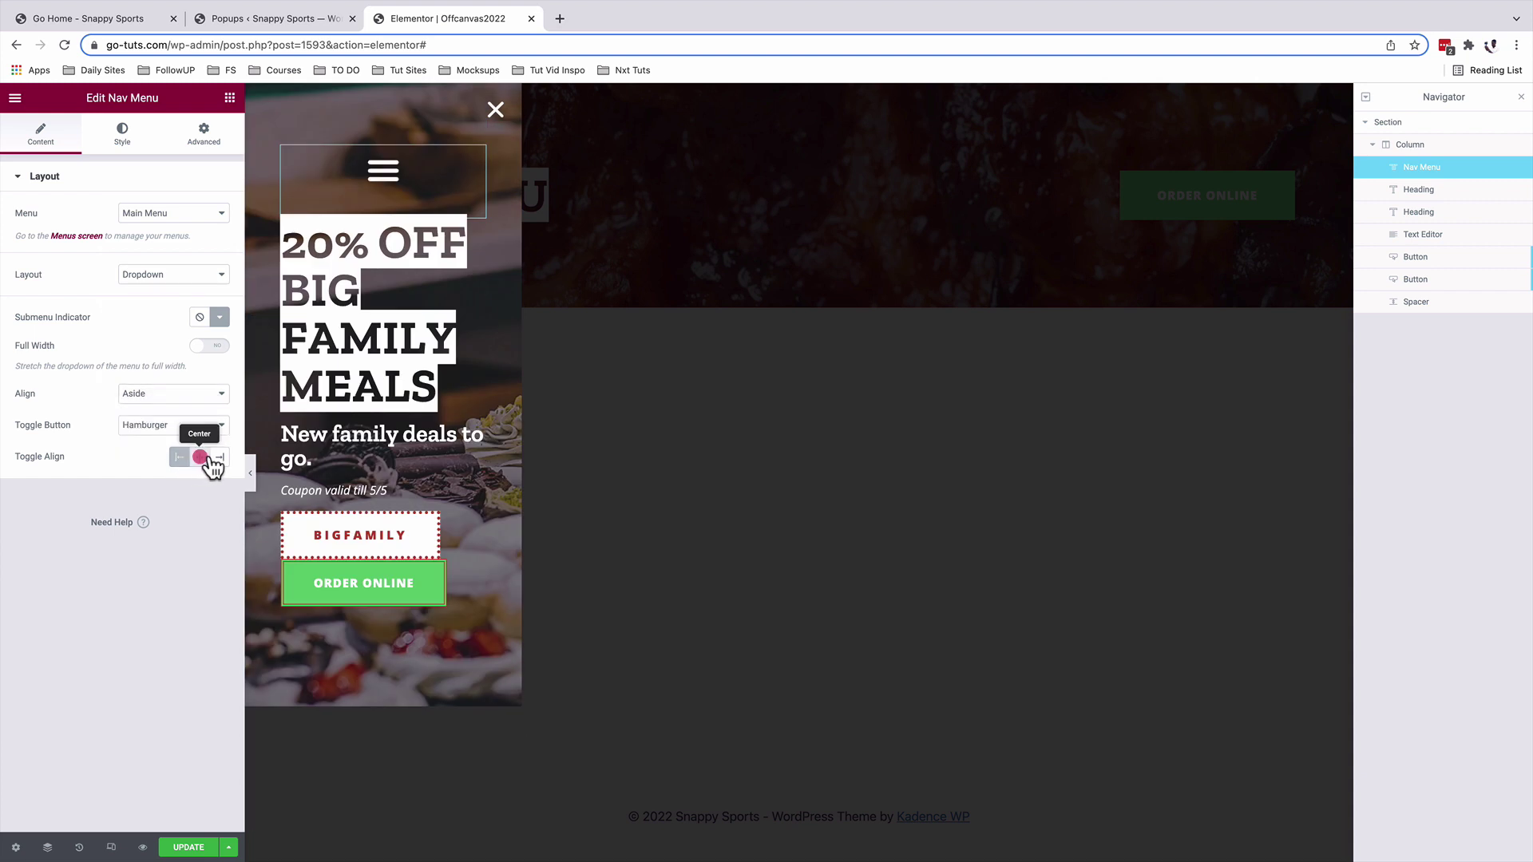
left_click(217, 459)
left_click(177, 458)
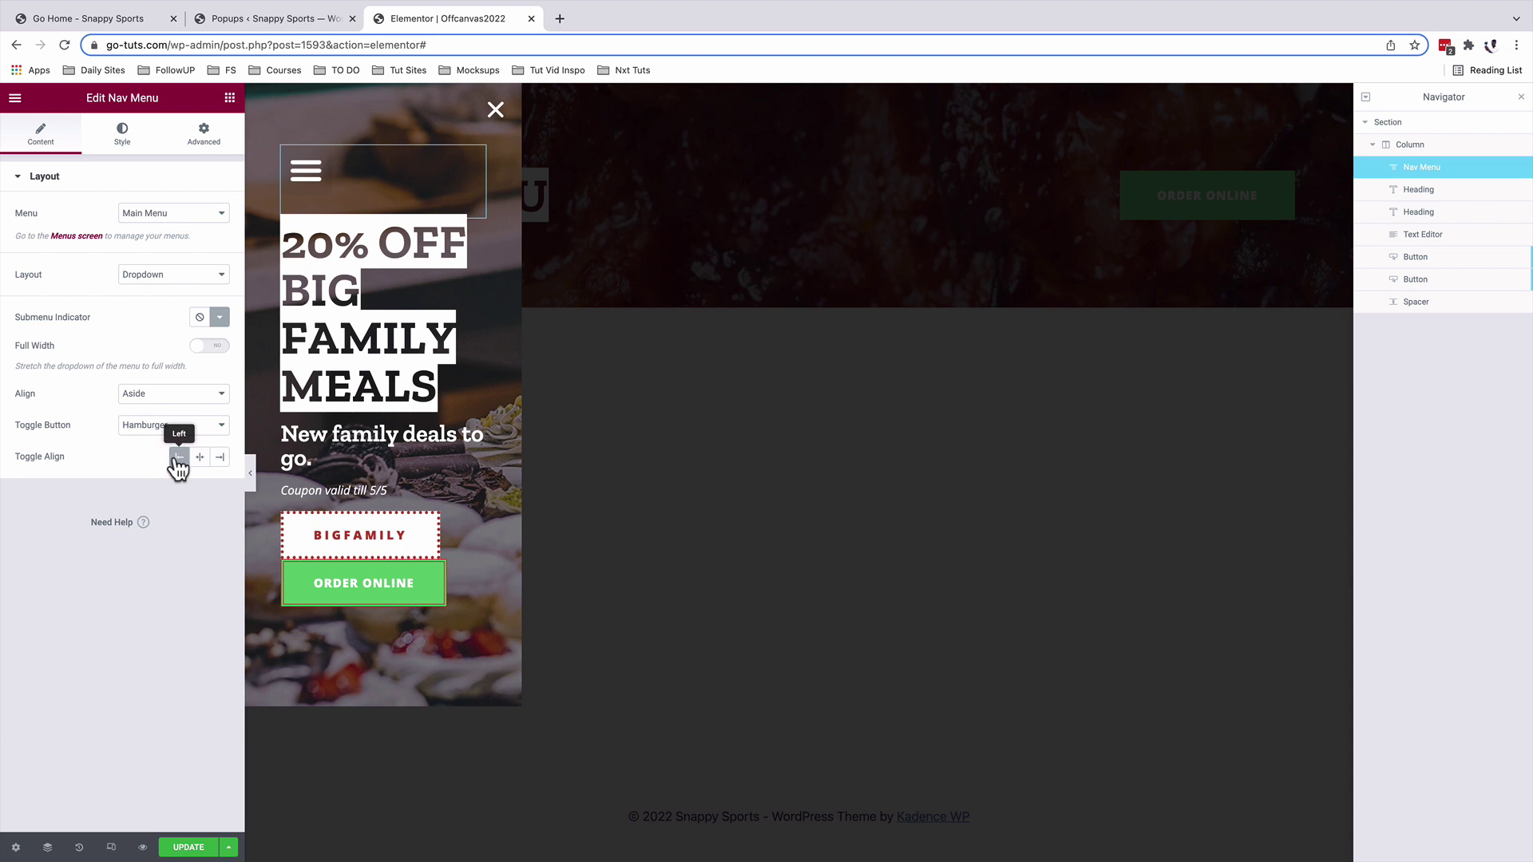
left_click(128, 142)
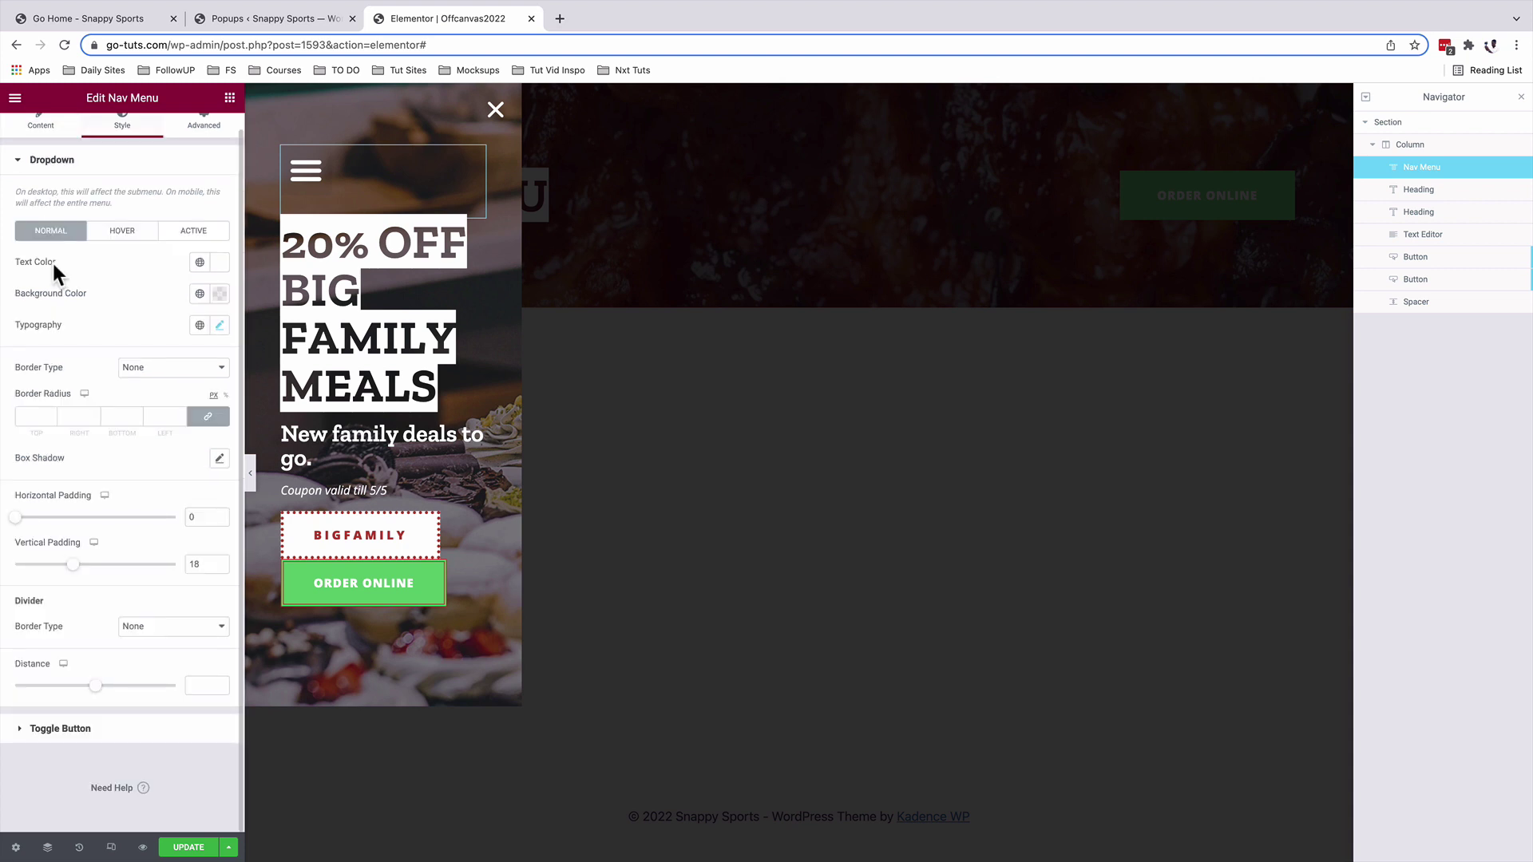
- Review the dropdown text colour and typography, then expand the hamburger dropdown in the preview
left_click(221, 272)
left_click(127, 260)
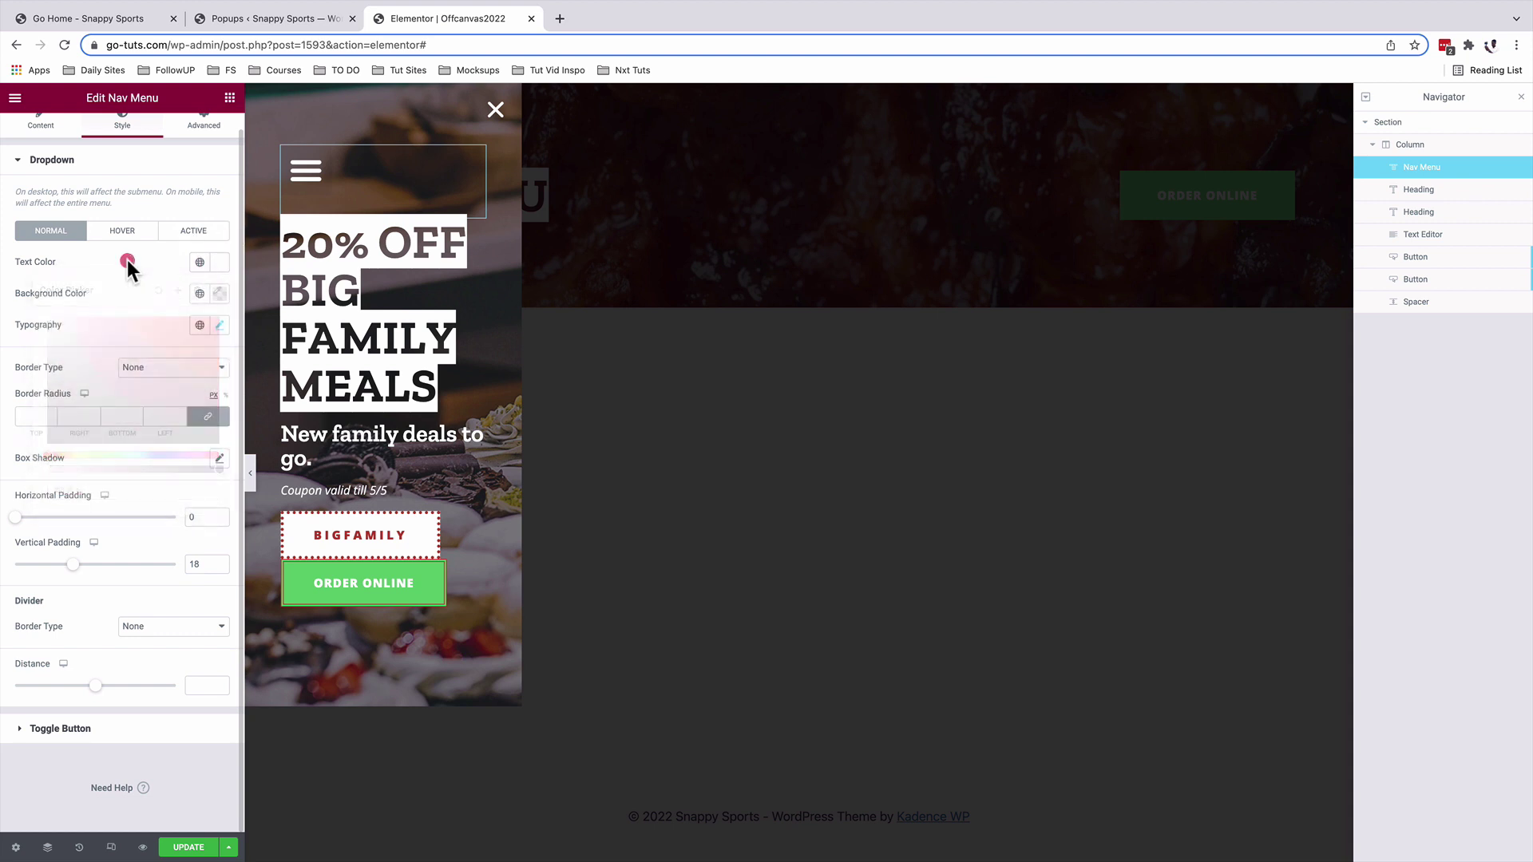
left_click(220, 327)
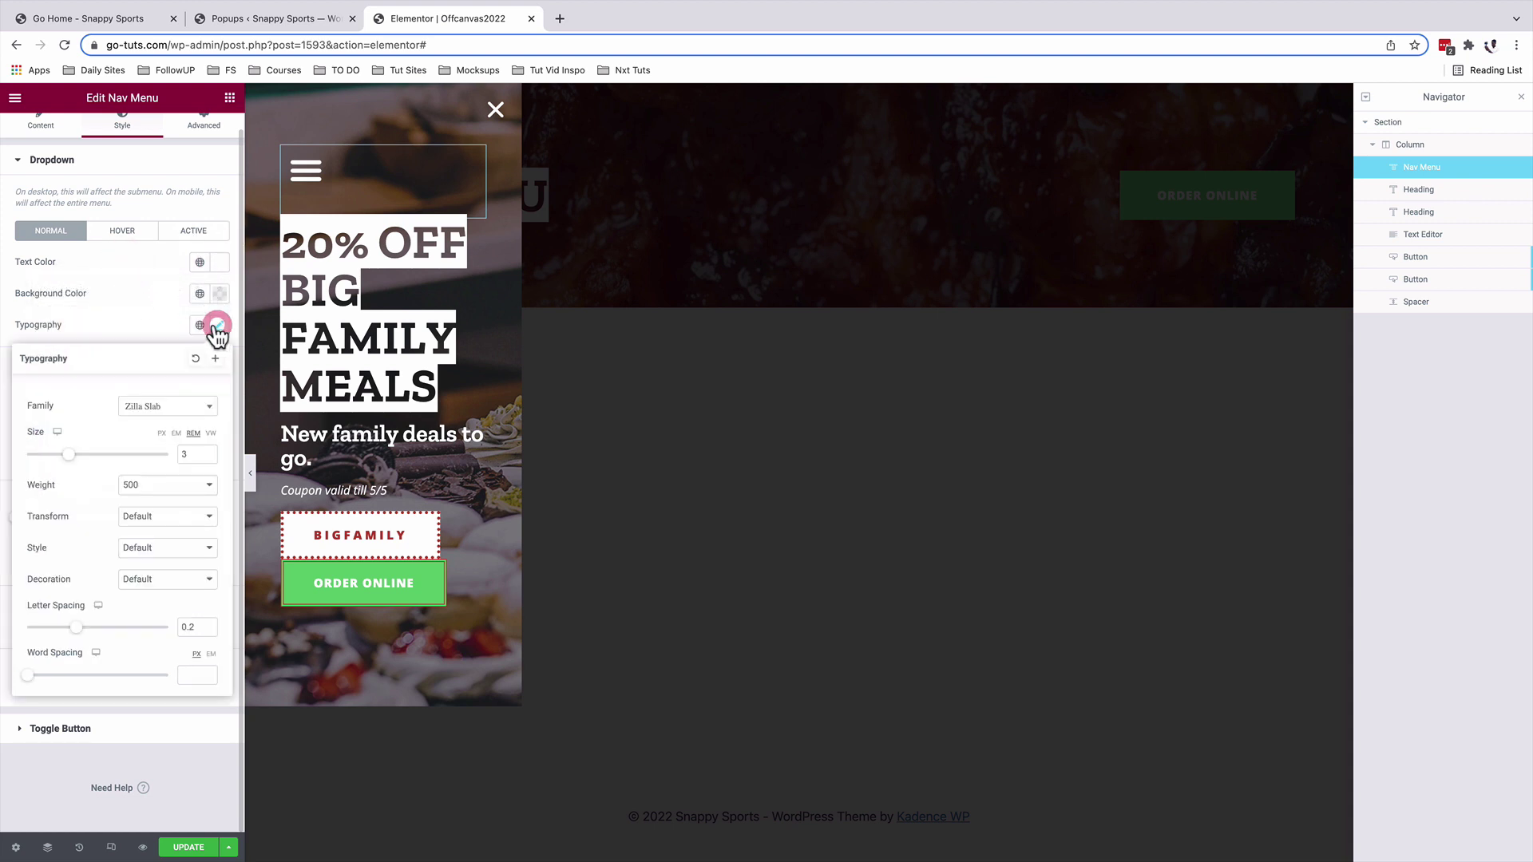
left_click(152, 323)
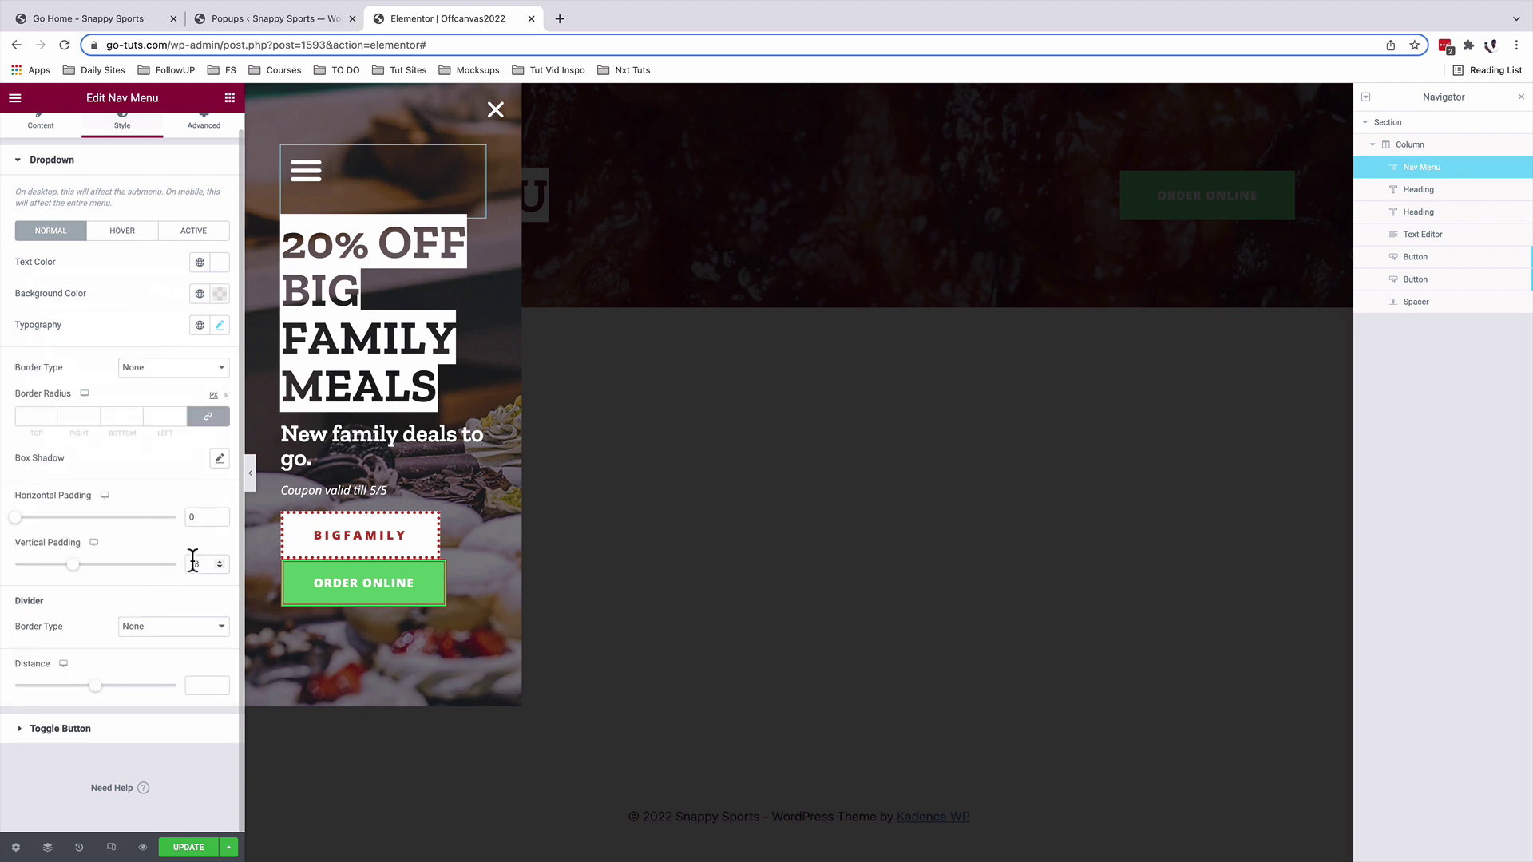
left_click(306, 170)
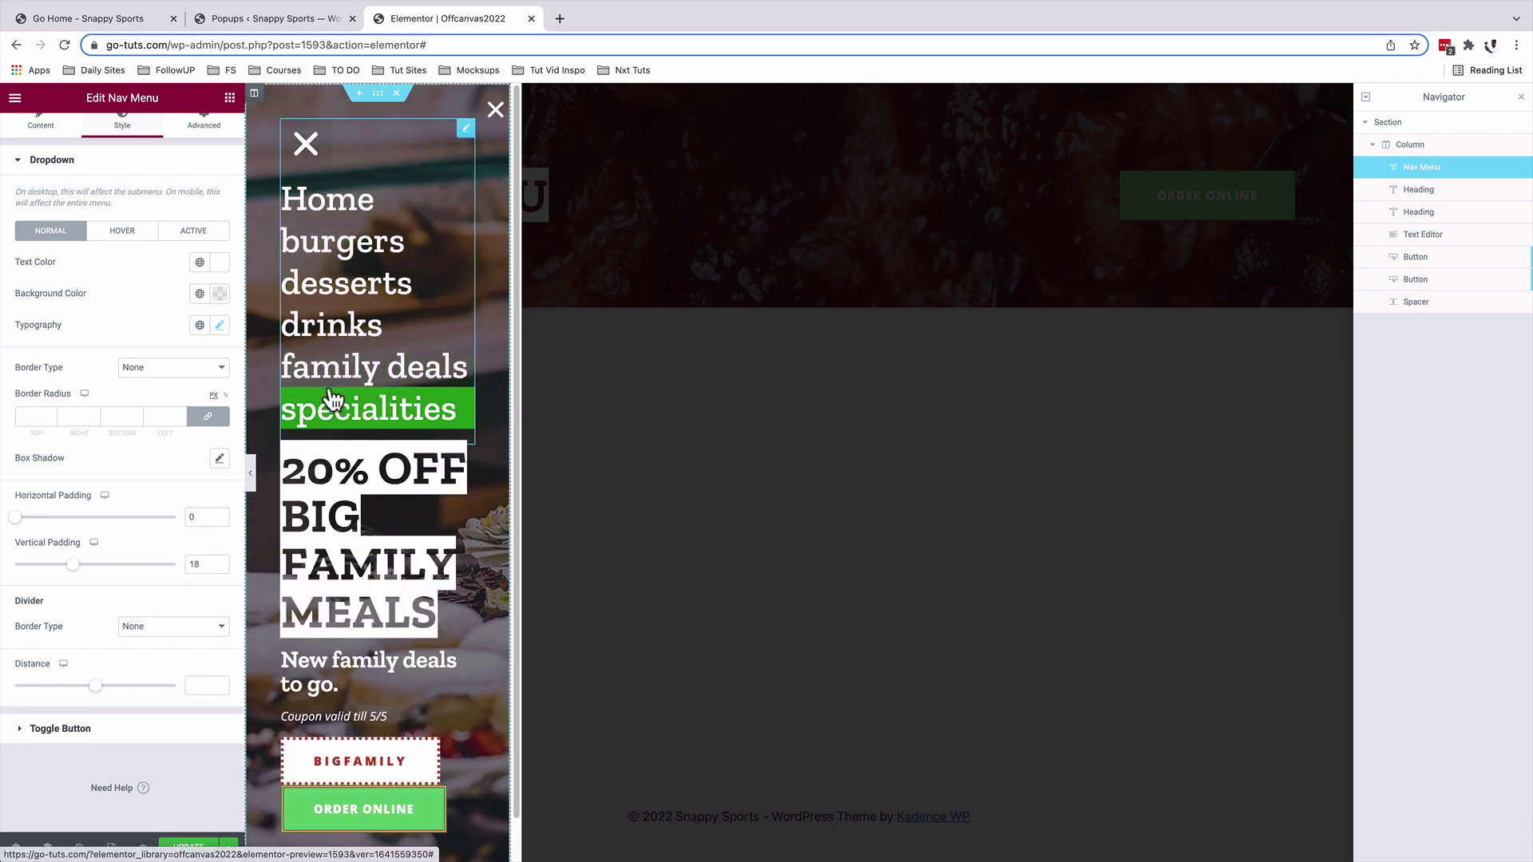
- Check the dropdown's Hover and Active states, clearing the hover font size, and expand Toggle Button styling
left_click(124, 234)
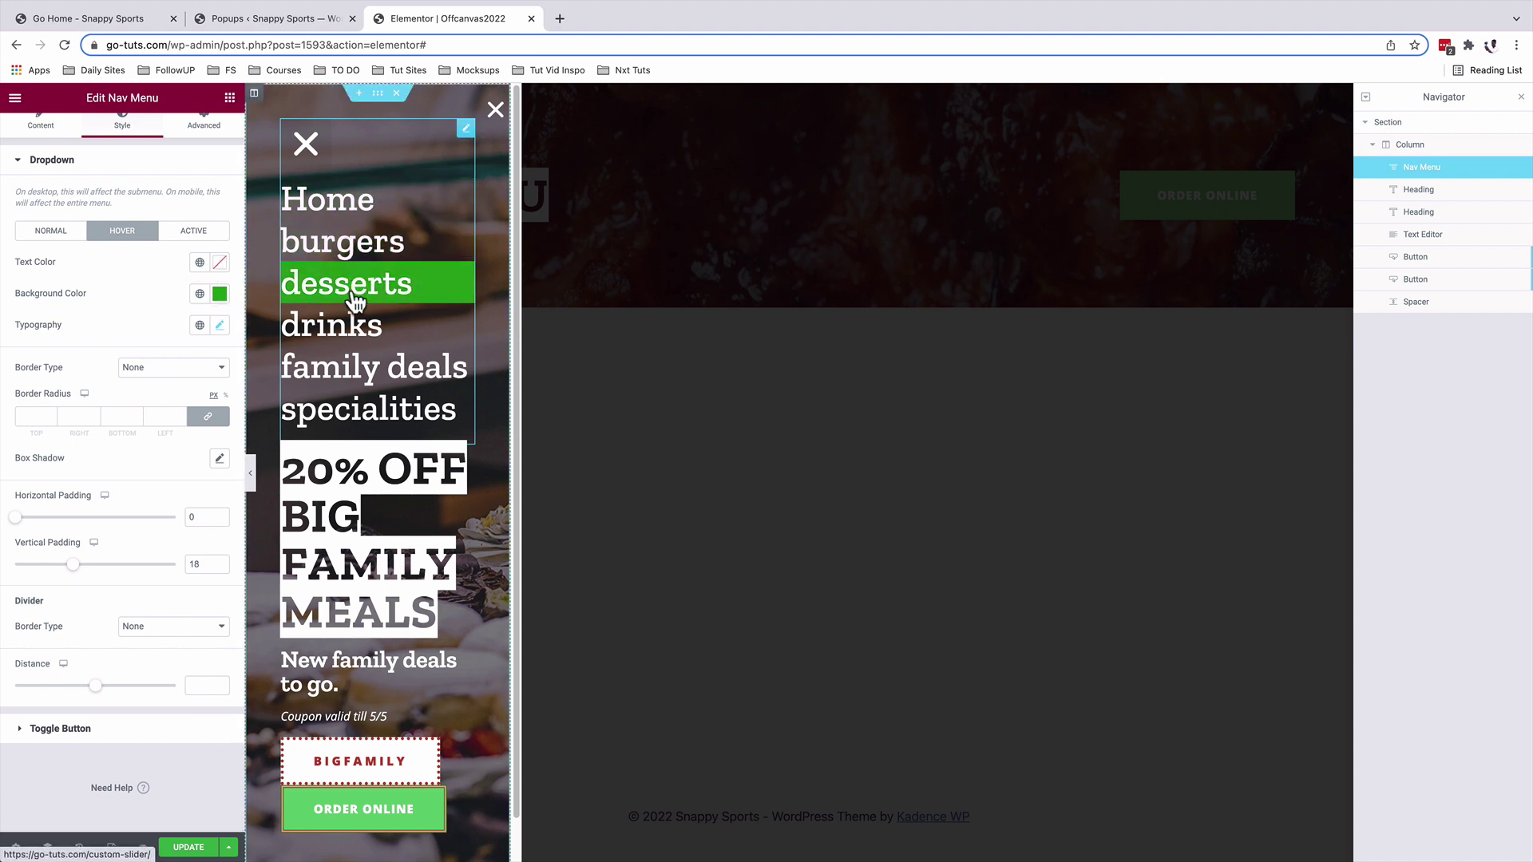
left_click(219, 343)
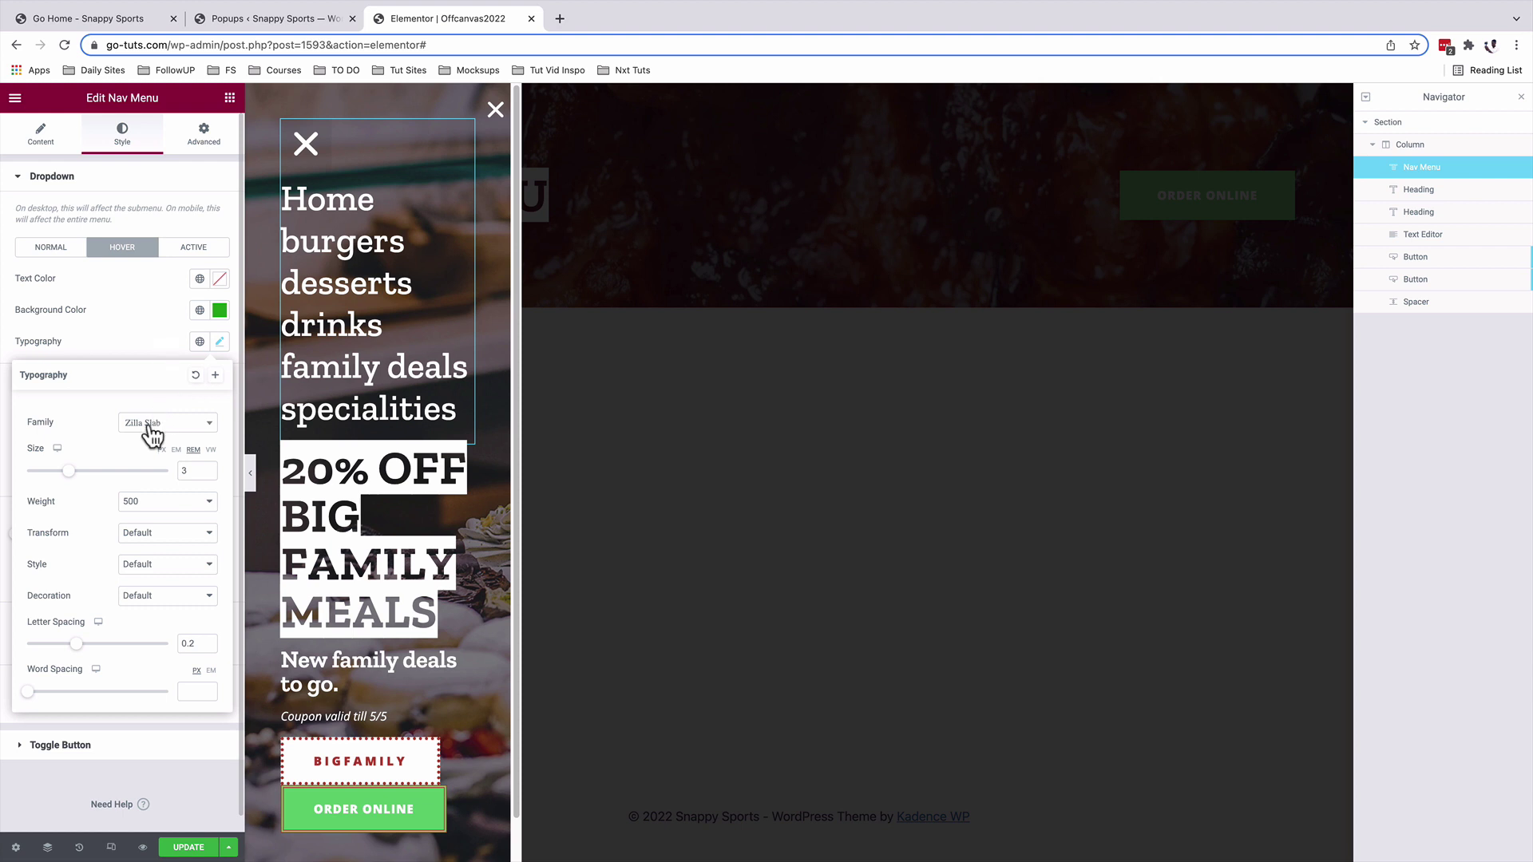
left_click(192, 473)
key("BackSpace")
left_click(123, 323)
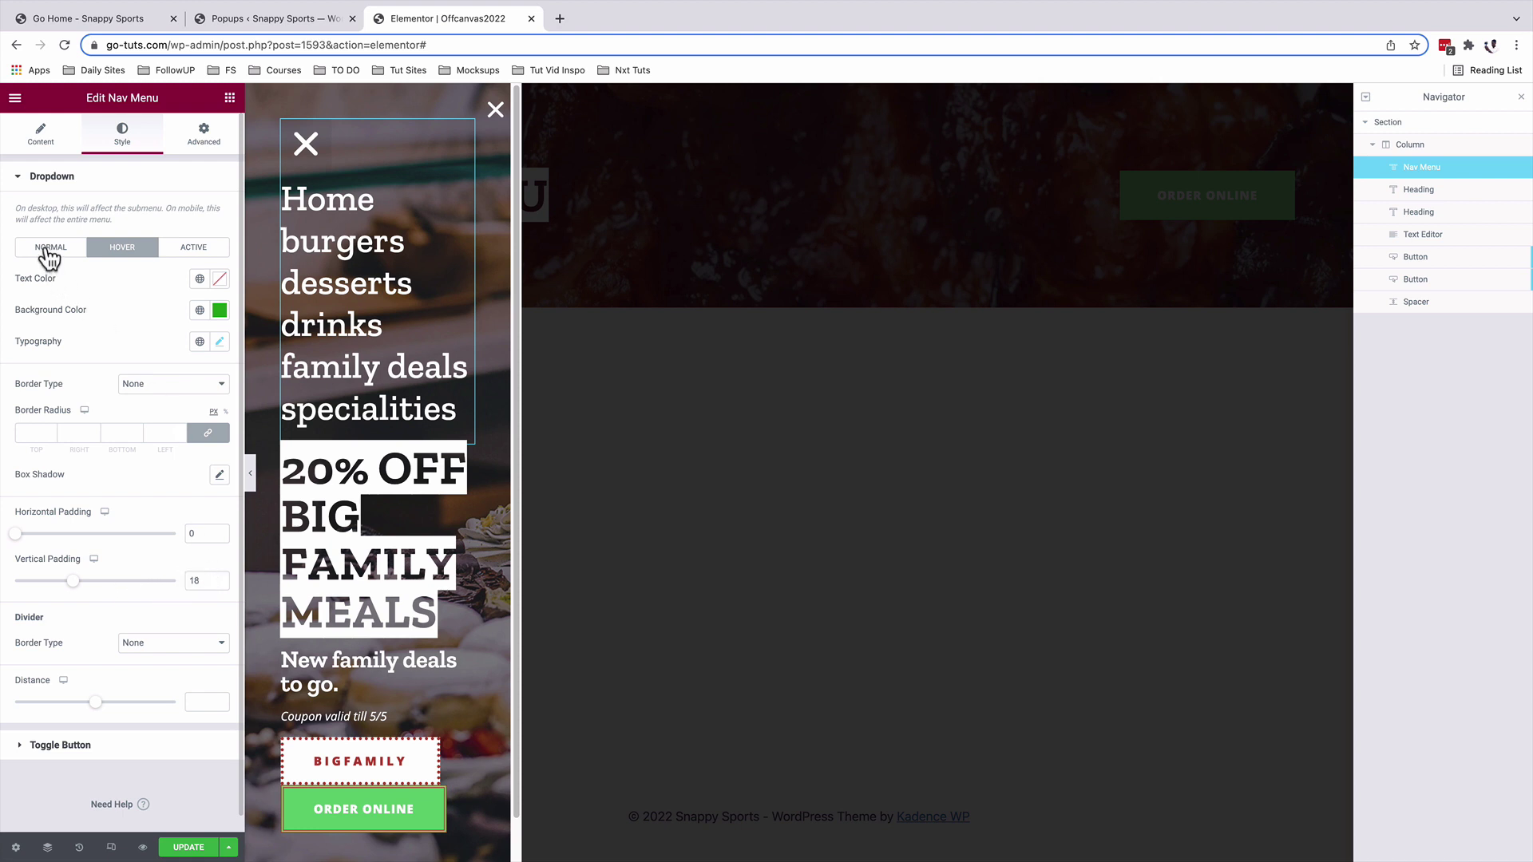
left_click(190, 249)
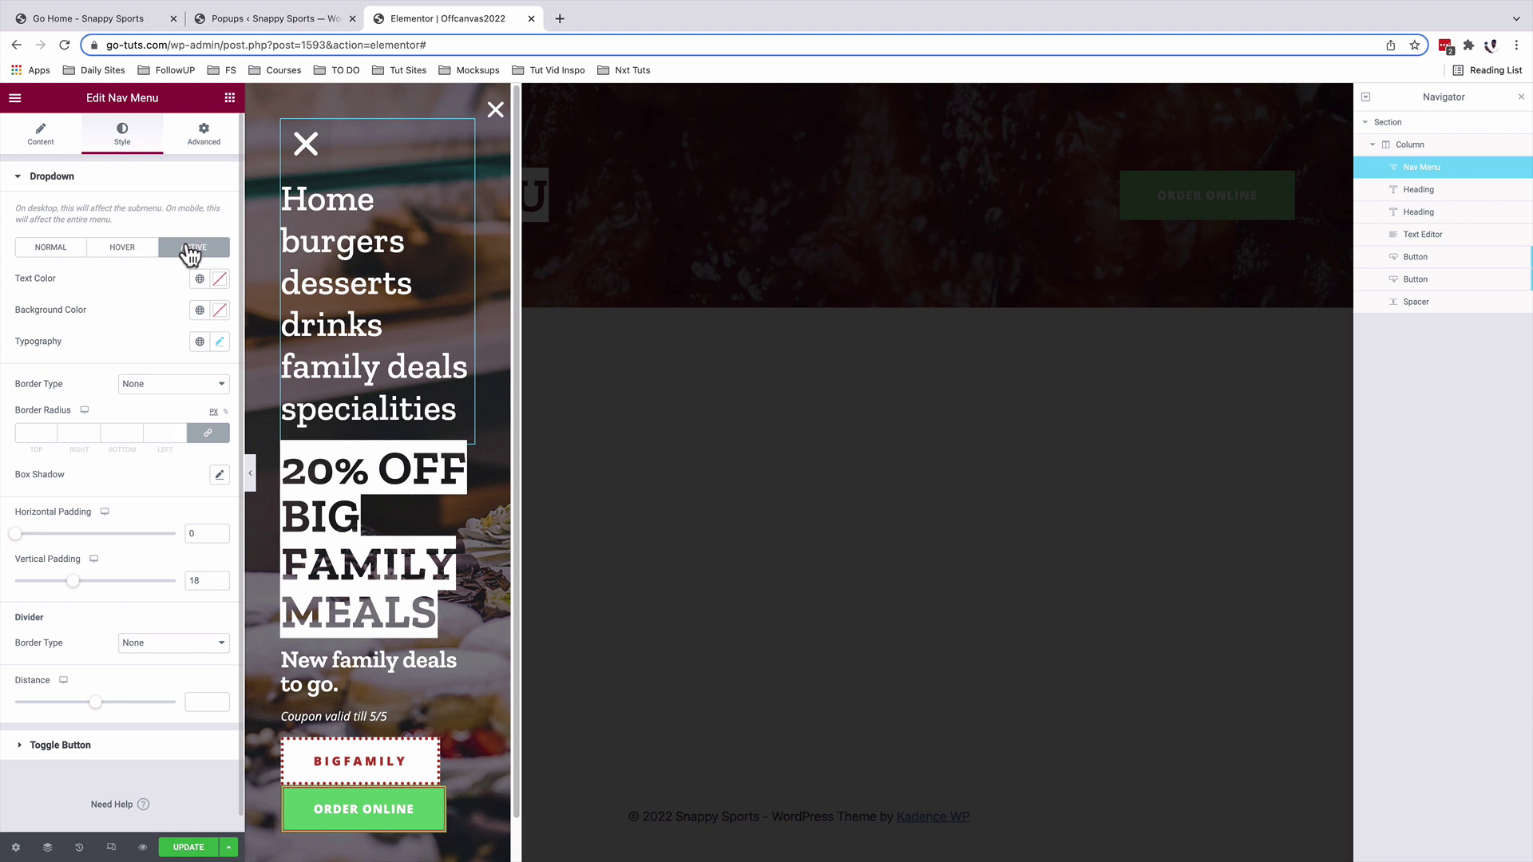
left_click(60, 745)
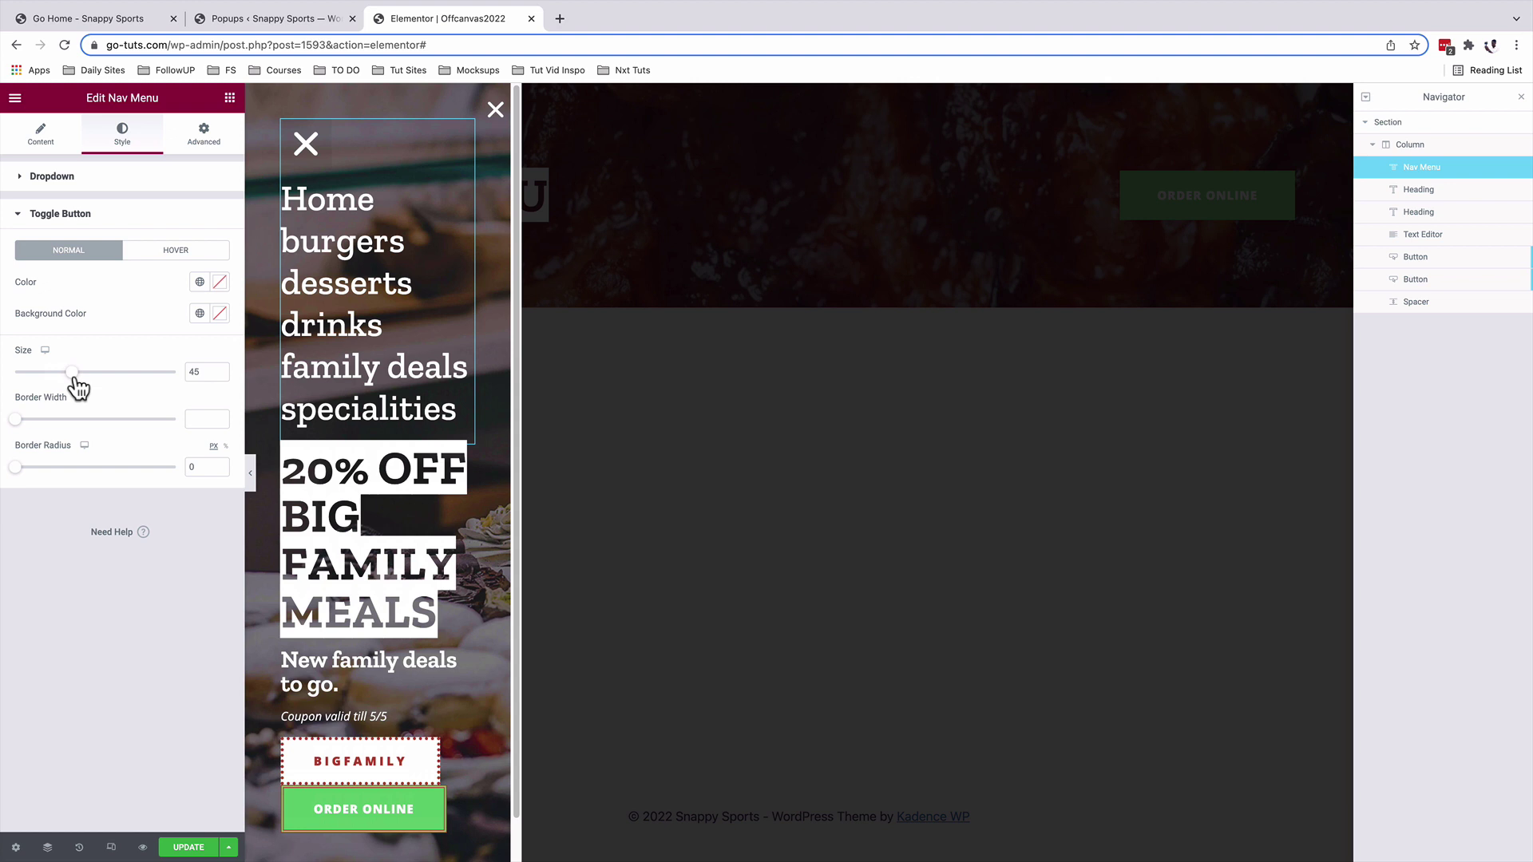
- Adjust the toggle size, set its icon colour to #FFFFFF and clear the background colour
left_click(205, 372)
left_click(219, 281)
mouse_move(105, 391)
left_mouse_down()
mouse_move(40, 338)
mouse_move(137, 391)
mouse_move(14, 342)
left_mouse_up()
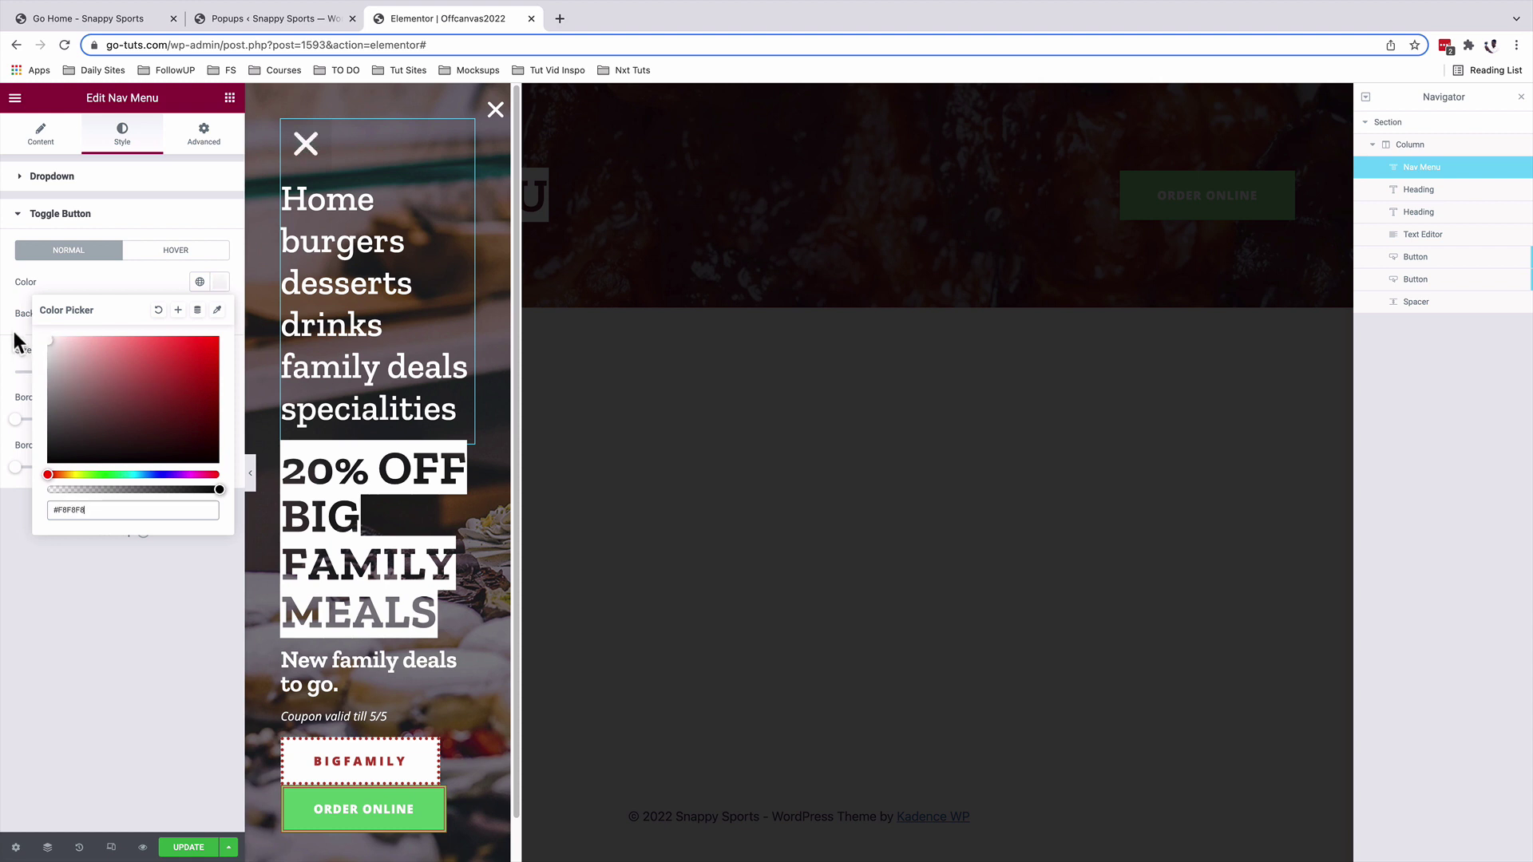
left_click(153, 275)
left_click(219, 314)
mouse_move(149, 383)
left_mouse_down()
mouse_move(137, 424)
mouse_move(181, 377)
left_mouse_up()
left_click(99, 619)
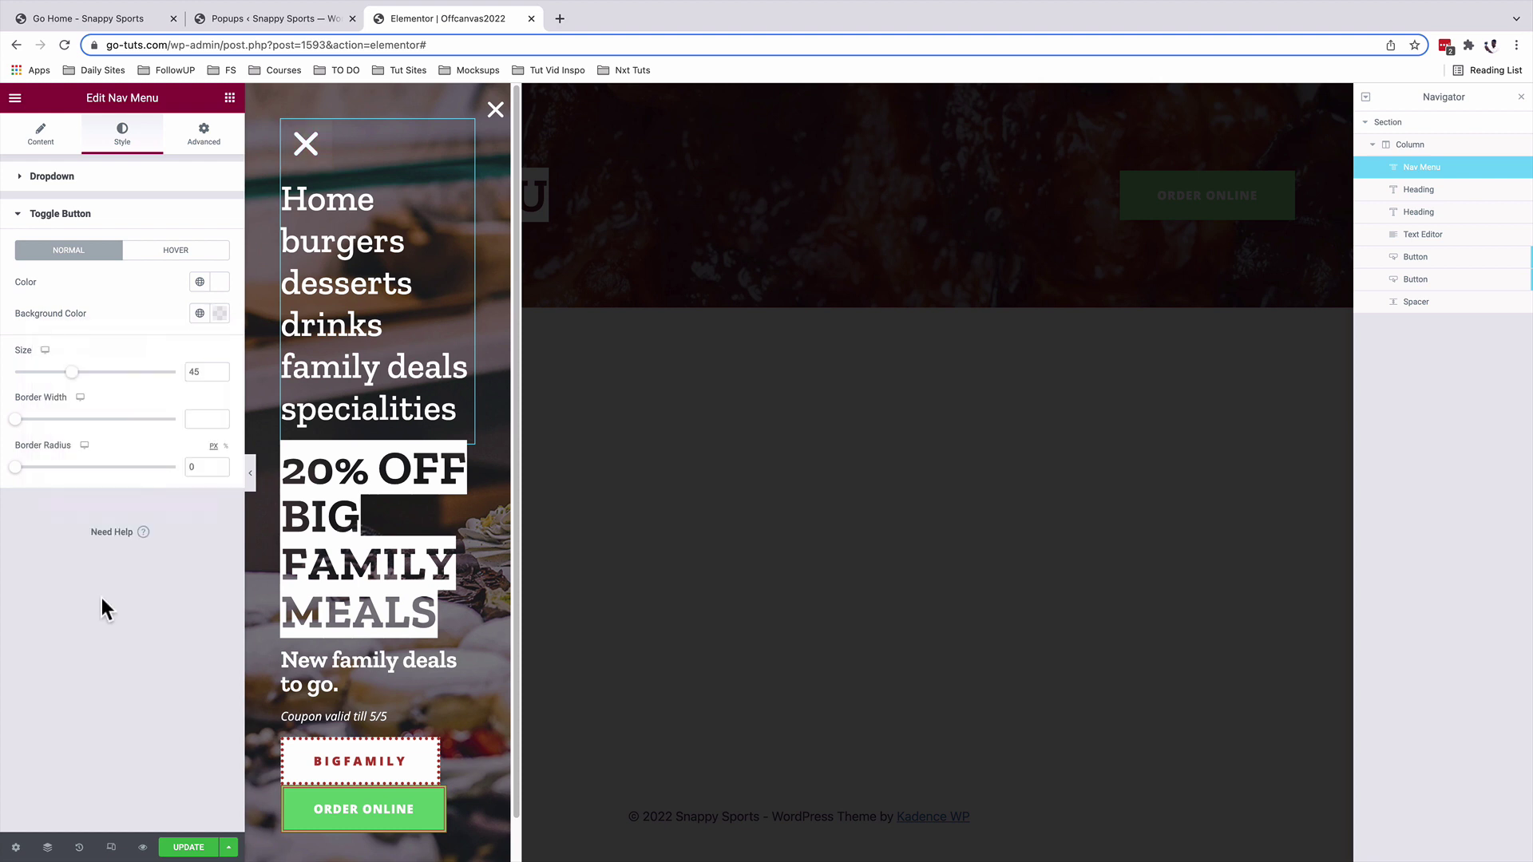
left_click(167, 251)
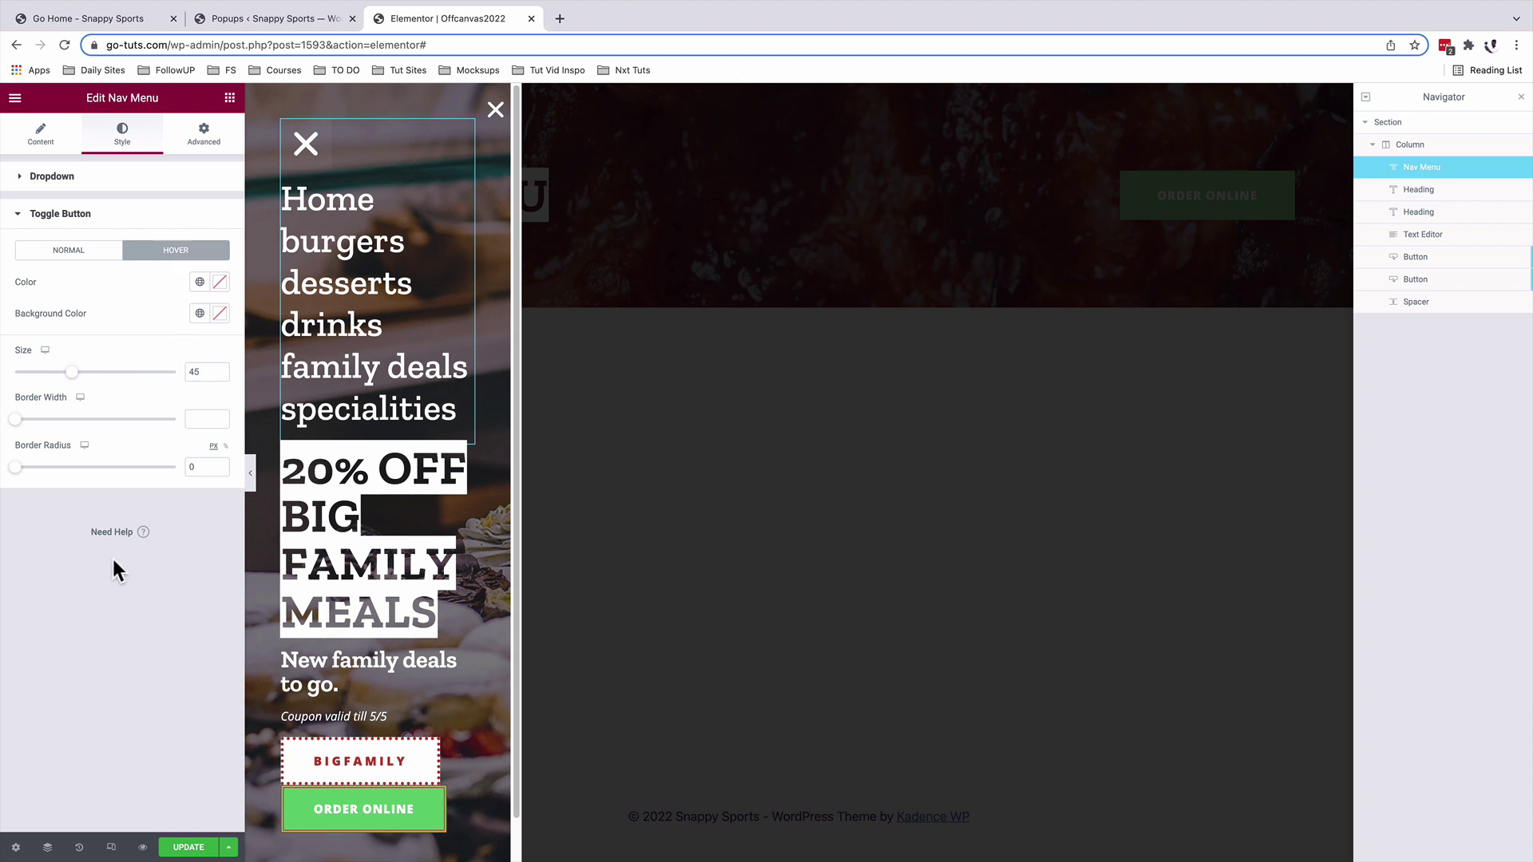
left_click(40, 134)
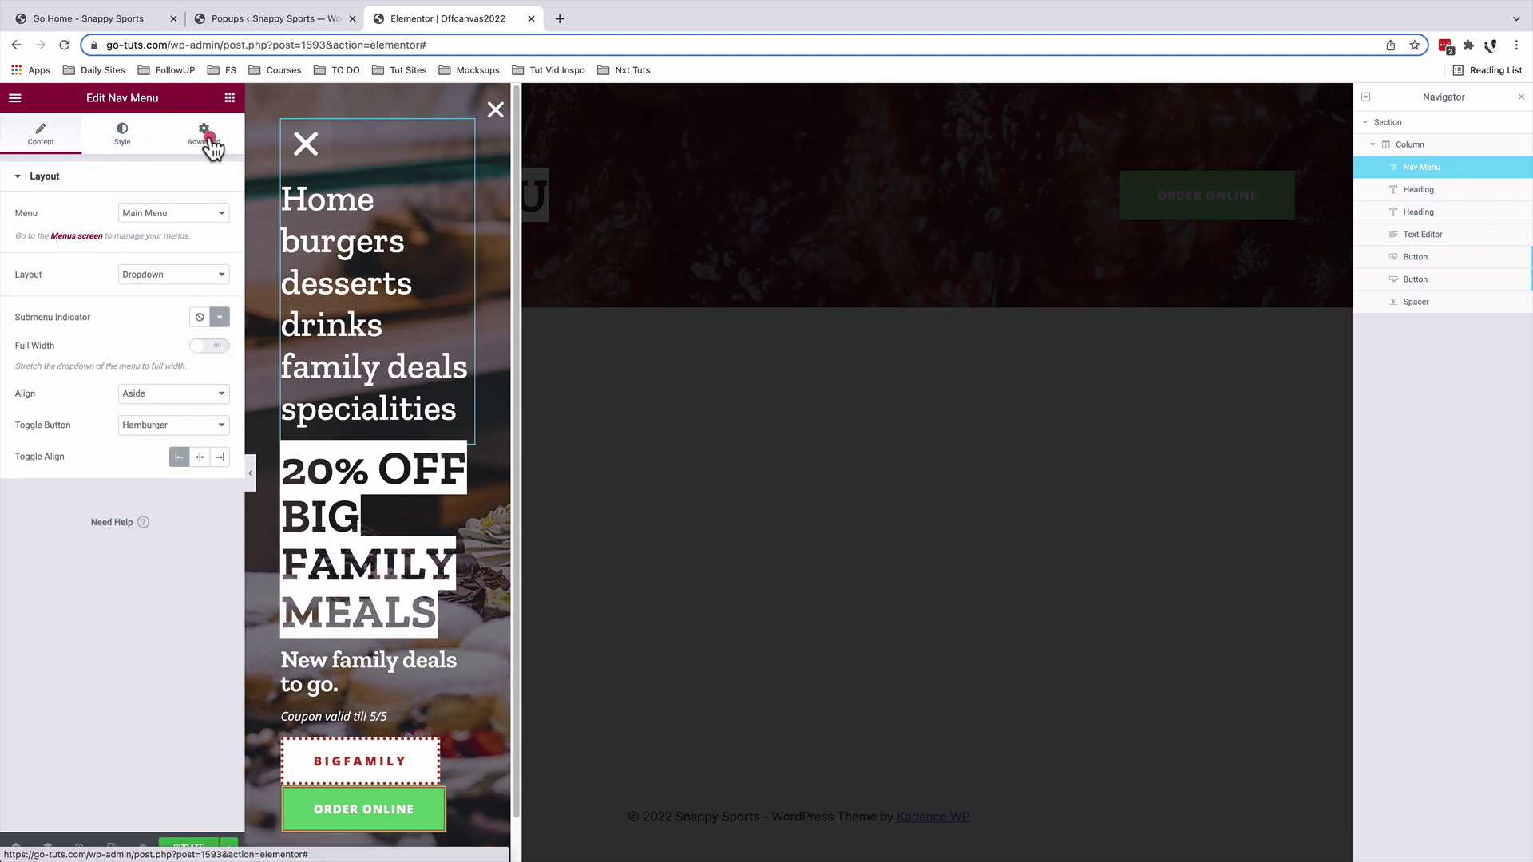
- Collapse the menu preview to a hamburger and review each popup widget through the ORDER ONLINE button
left_click(203, 134)
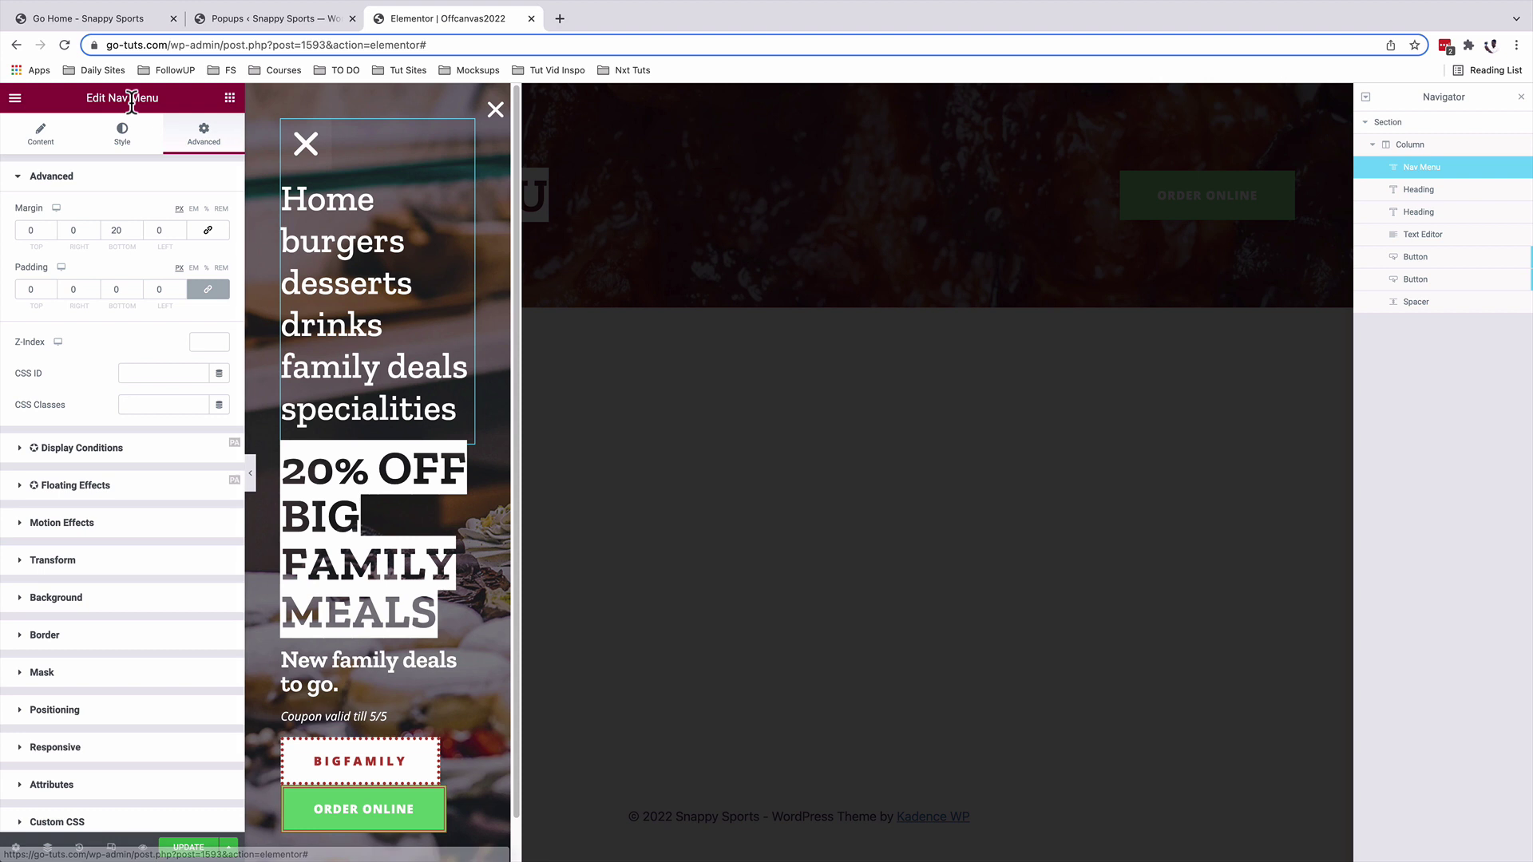
left_click(466, 145)
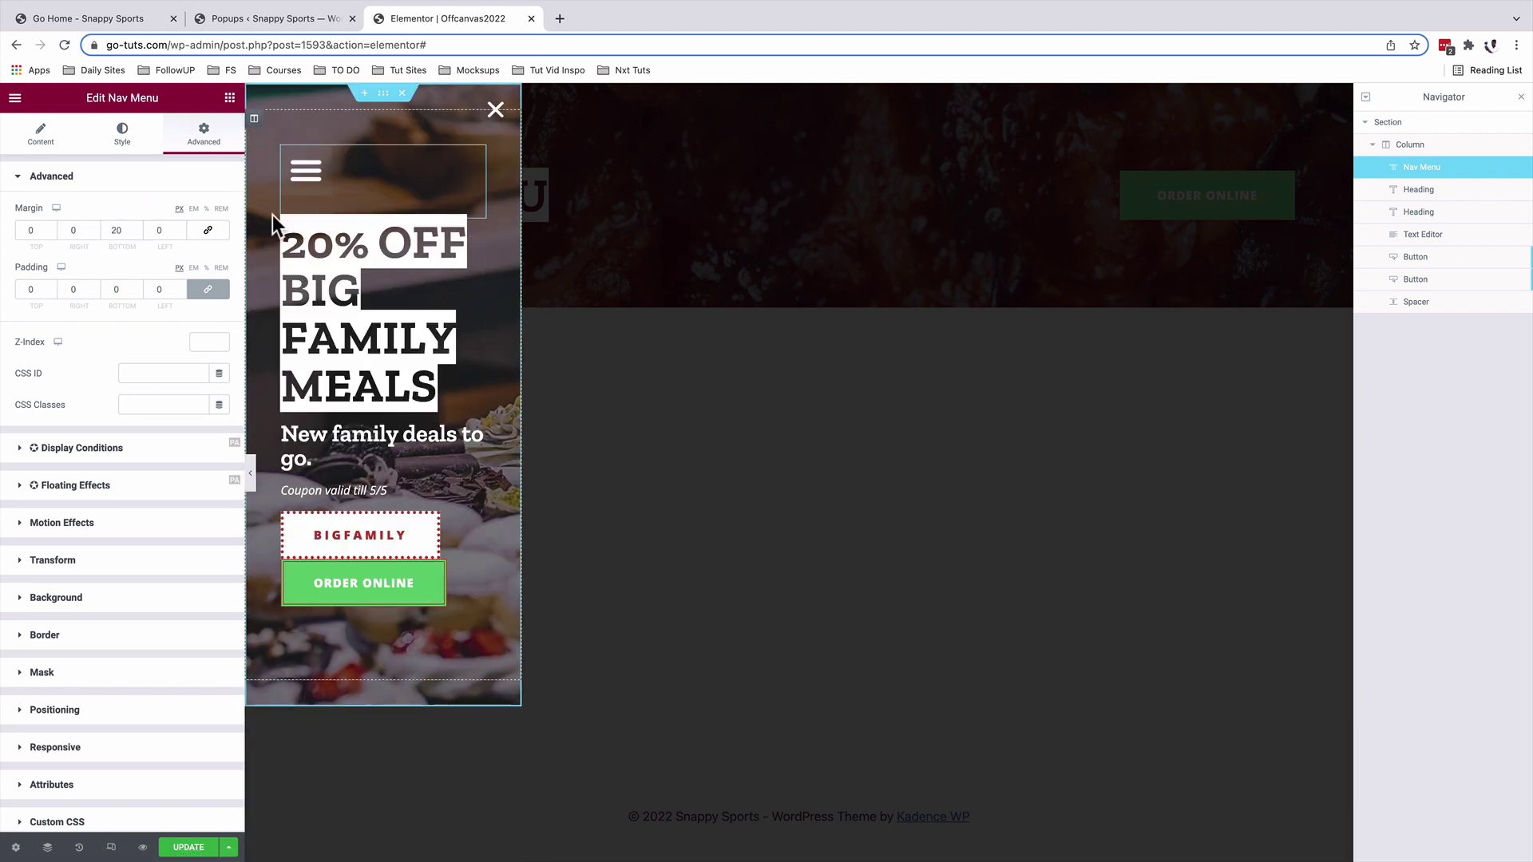
left_click(477, 230)
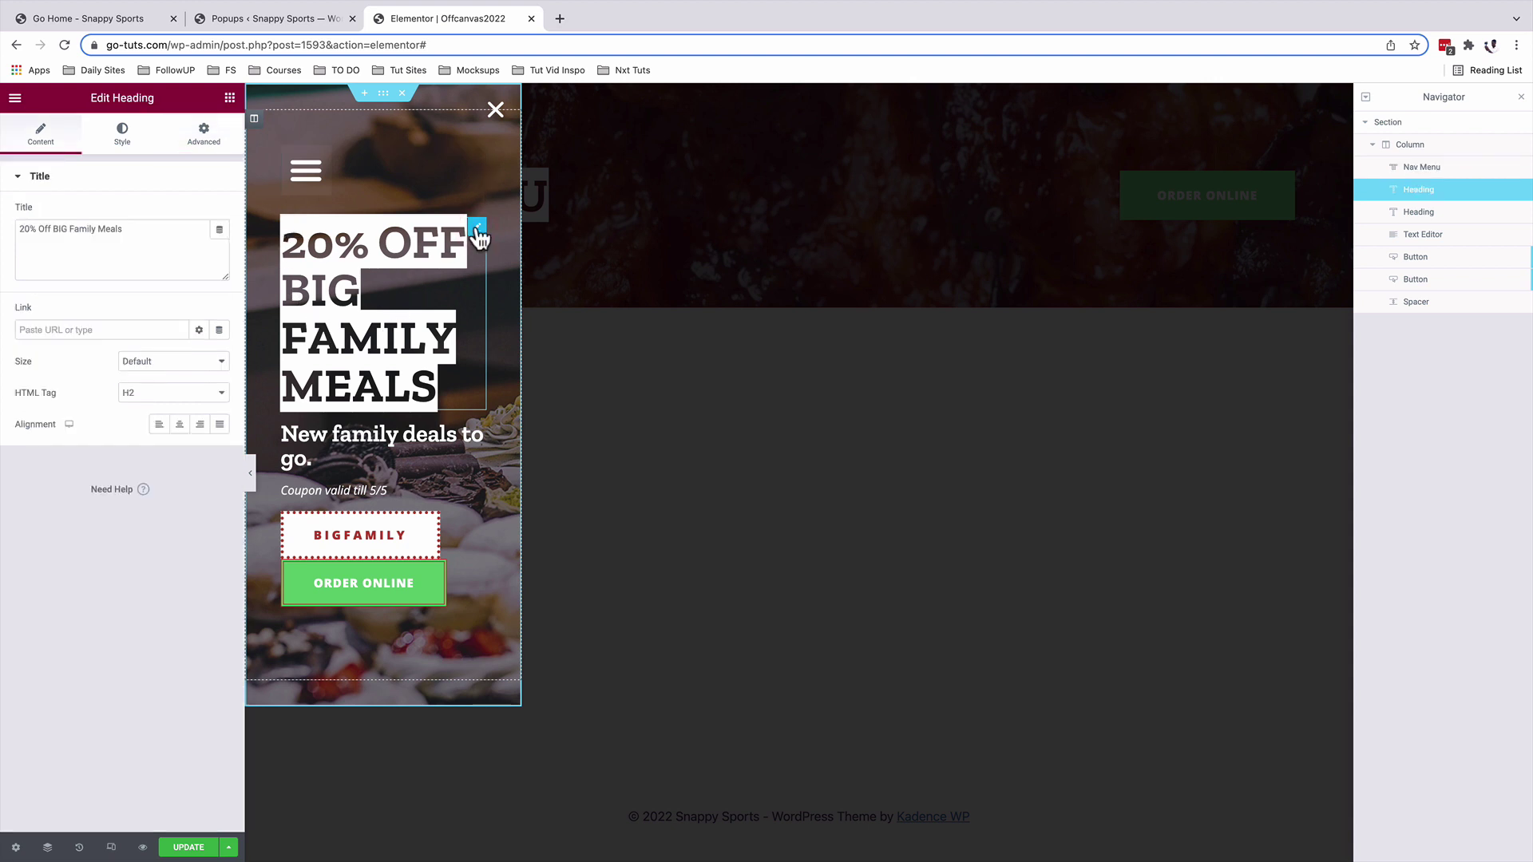
left_click(476, 155)
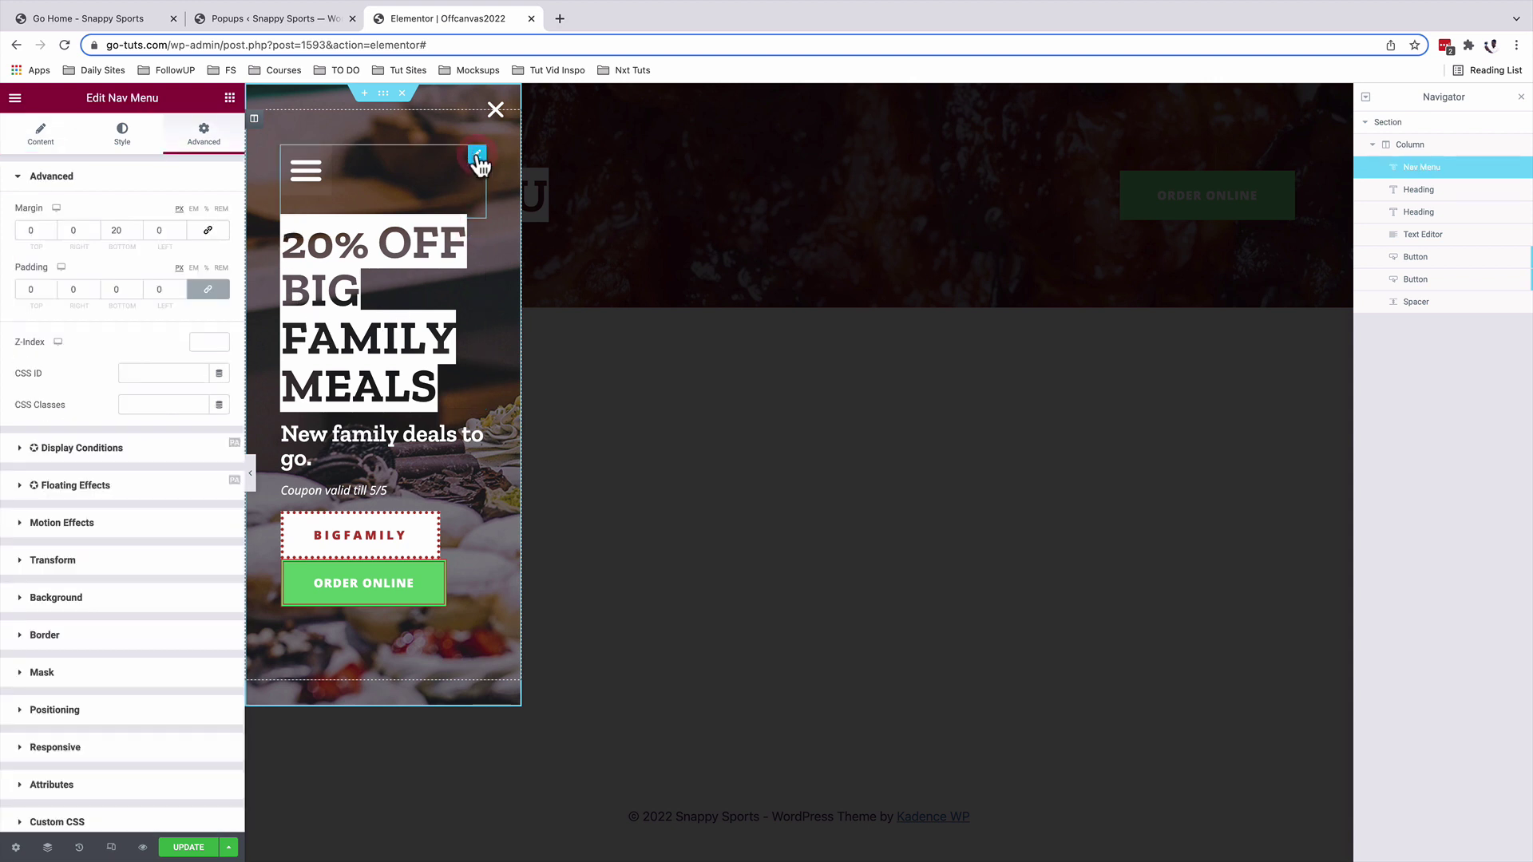
left_click(477, 229)
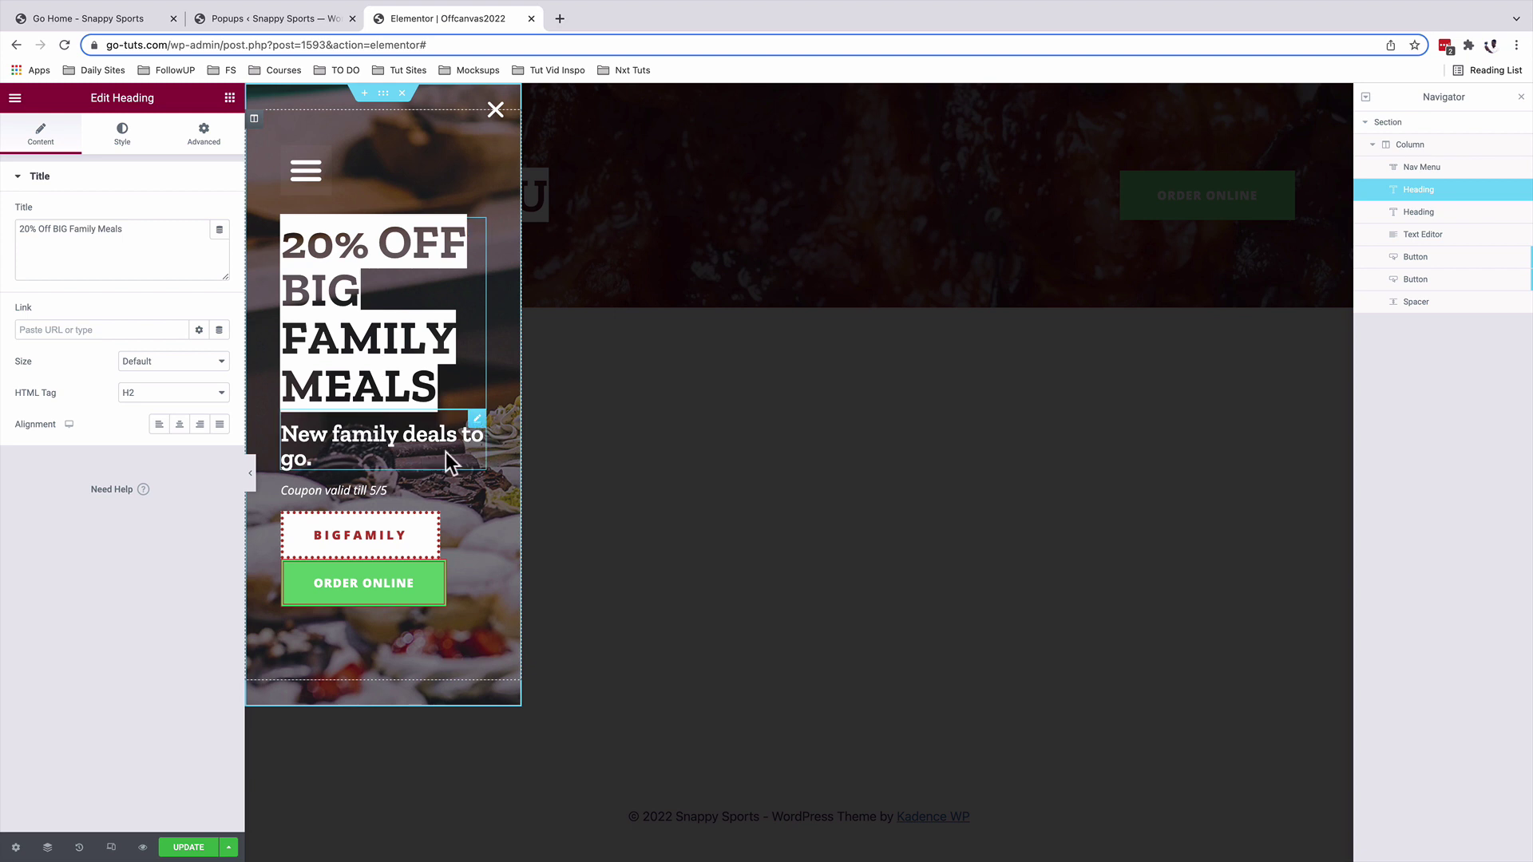
left_click(478, 422)
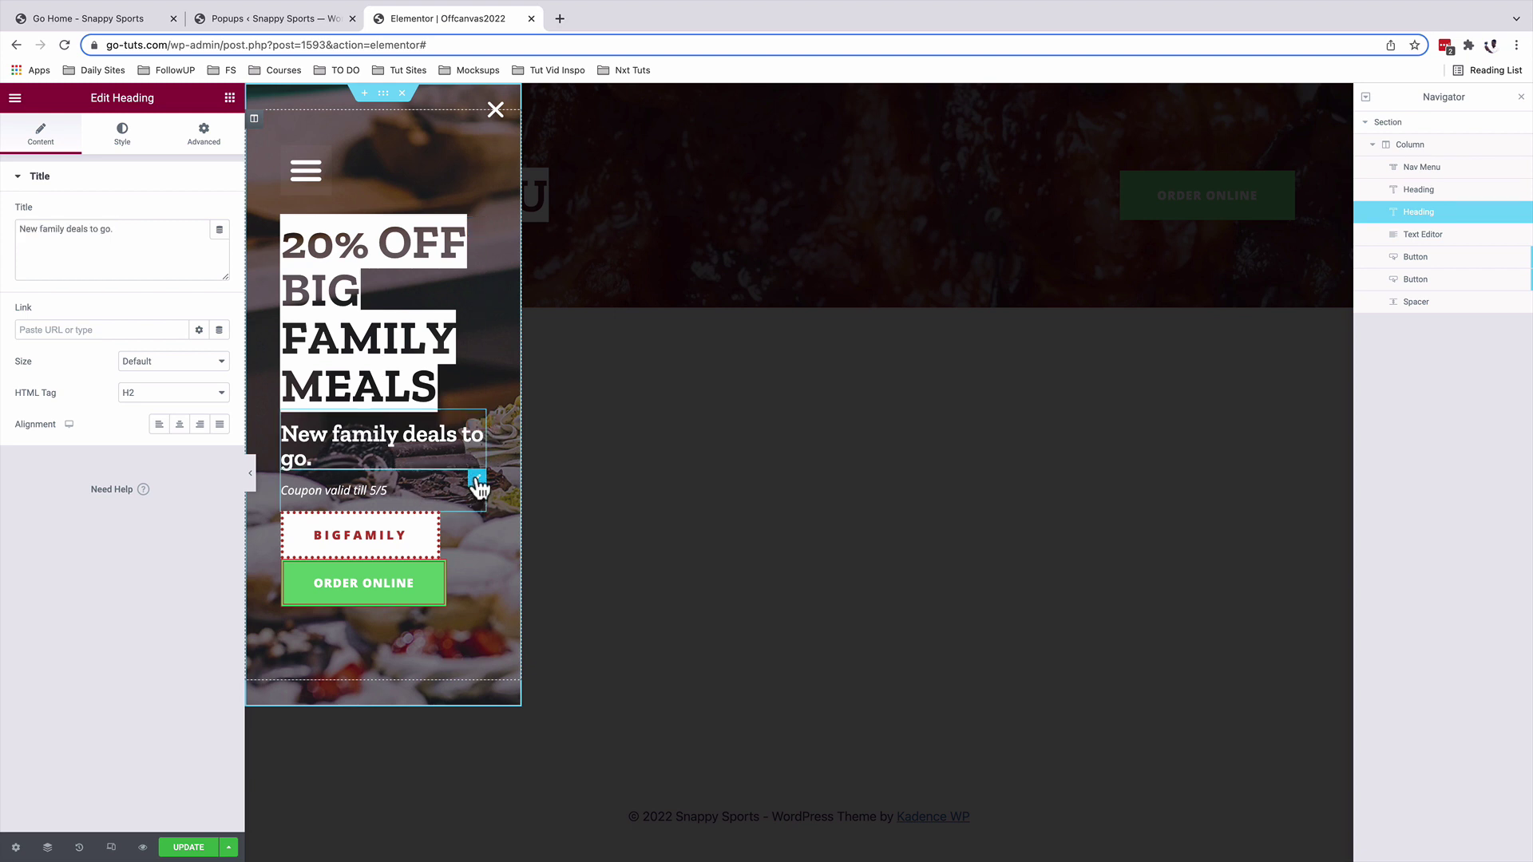
left_click(476, 482)
left_click(431, 518)
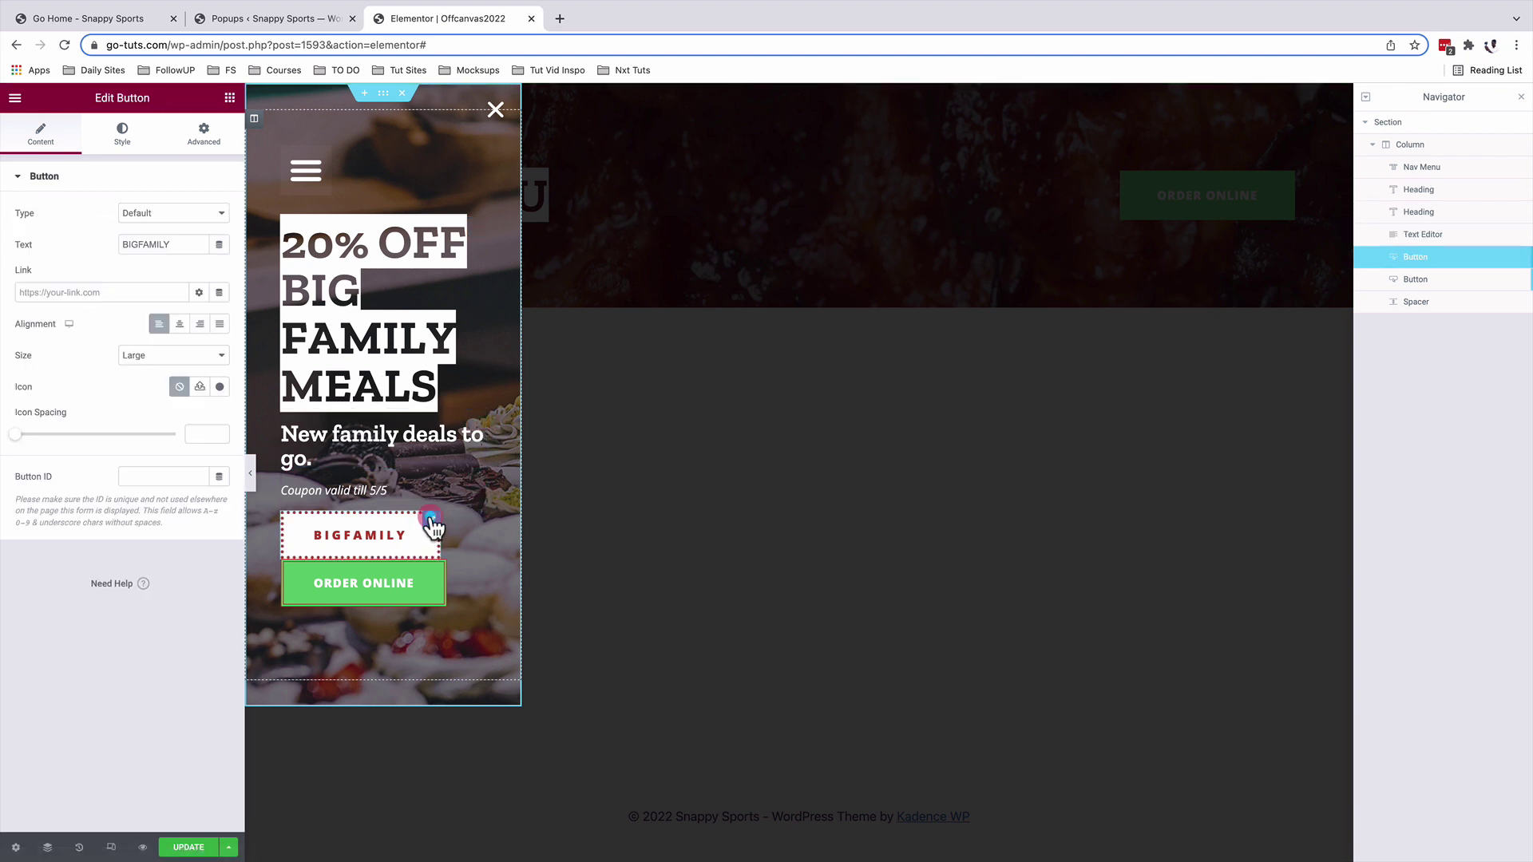
left_click(437, 582)
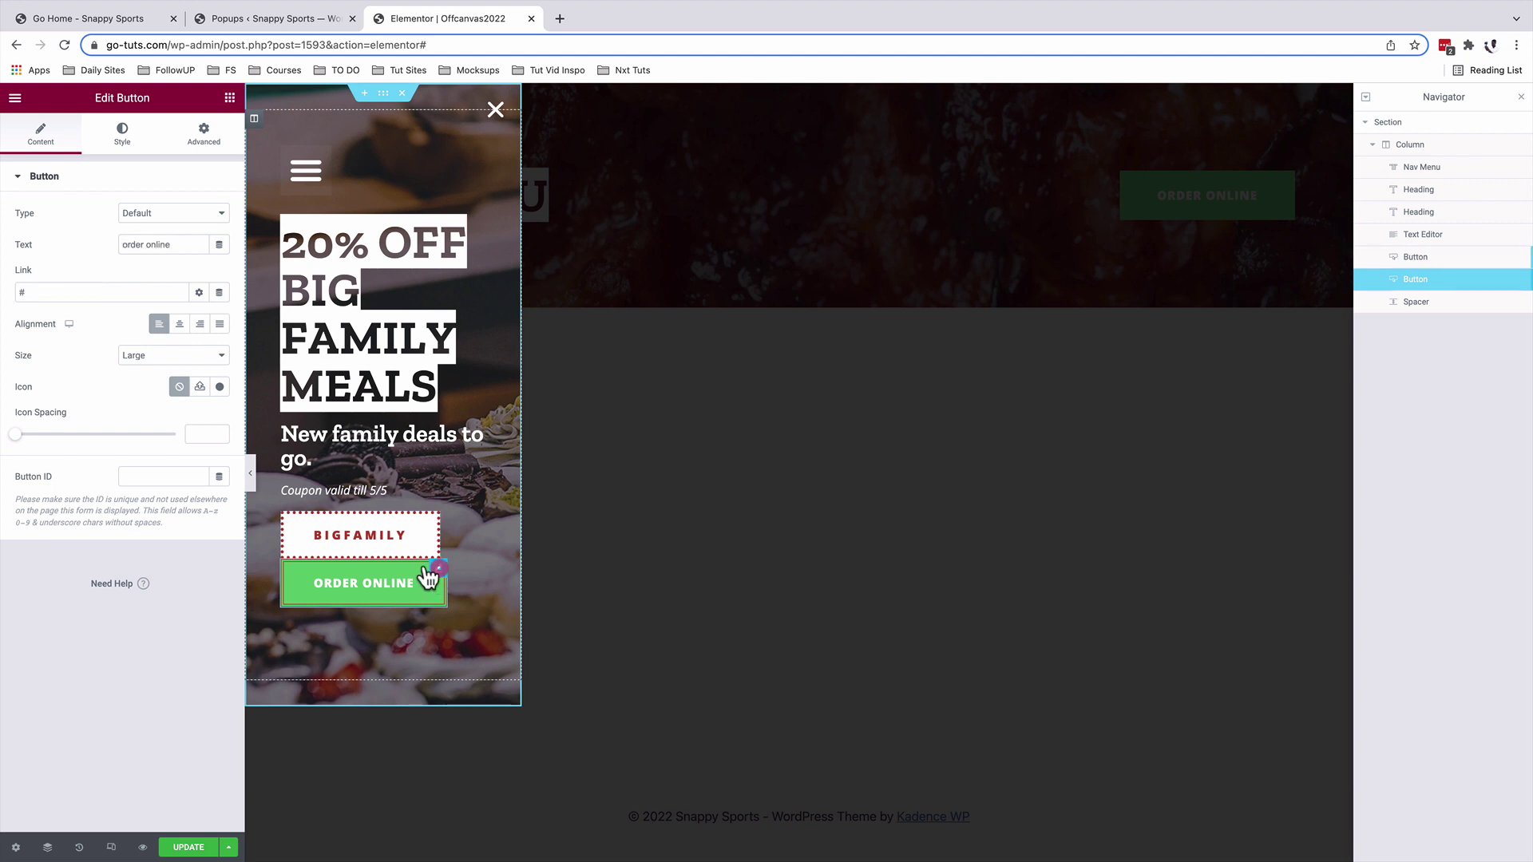
left_click(121, 134)
left_click(199, 137)
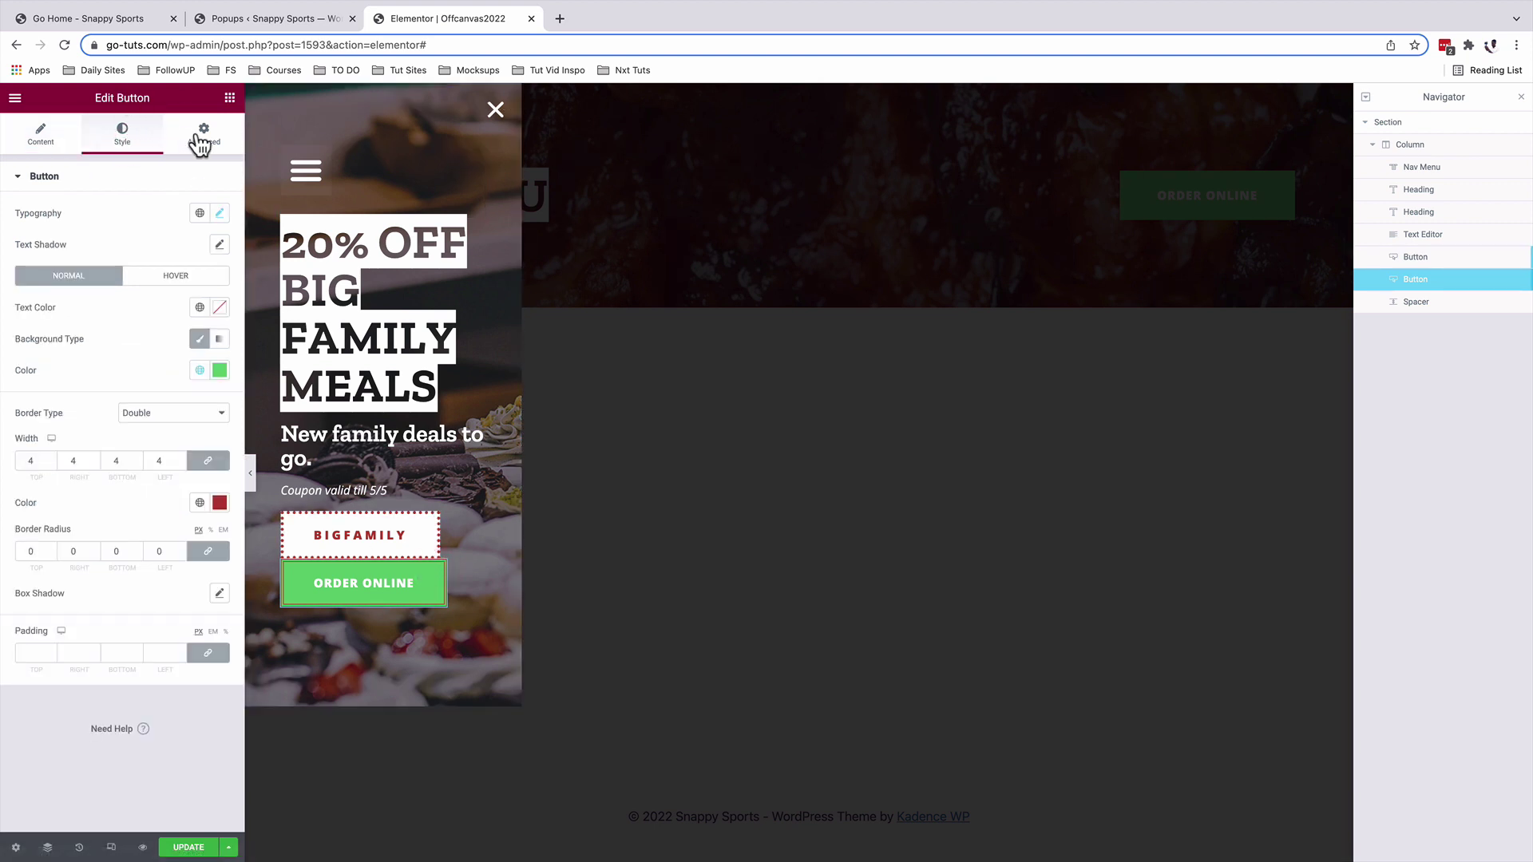
left_click(42, 137)
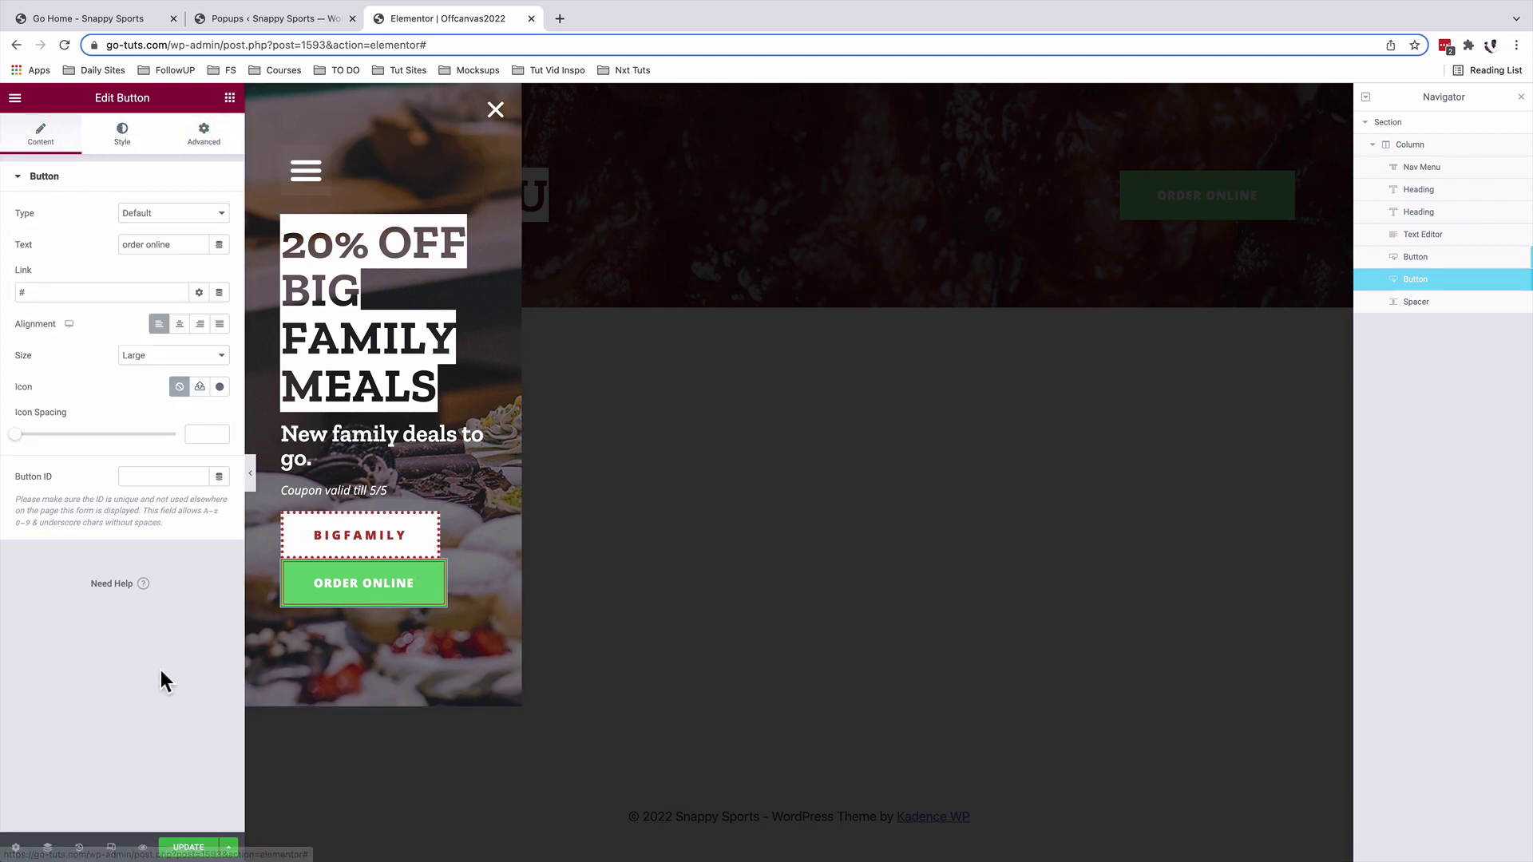
- Update the Offcanvas2022 popup with Save & Close, then close its editor tab
left_click(194, 848)
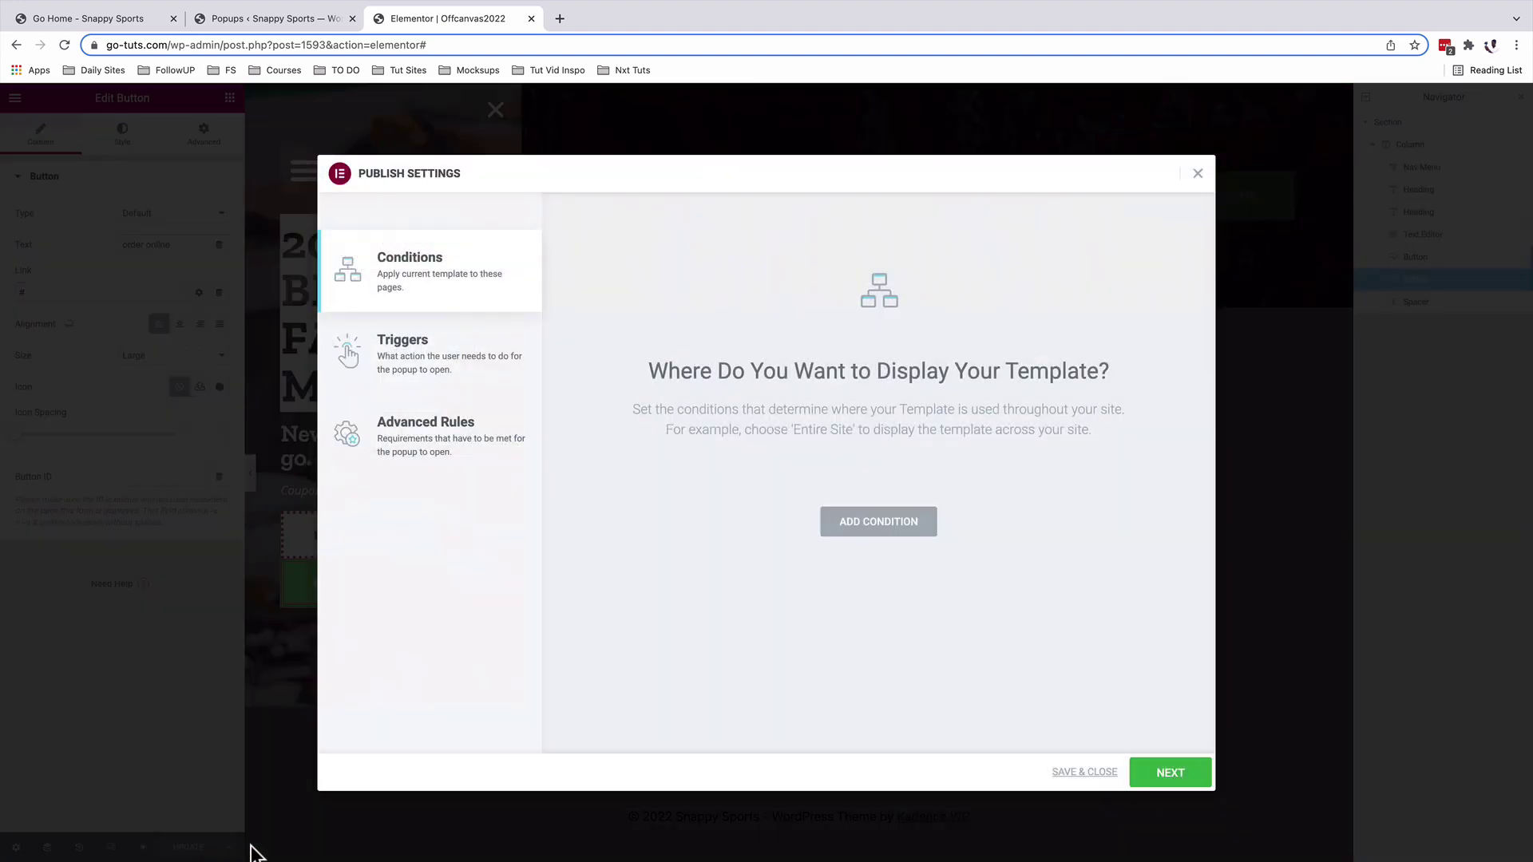
left_click(1068, 771)
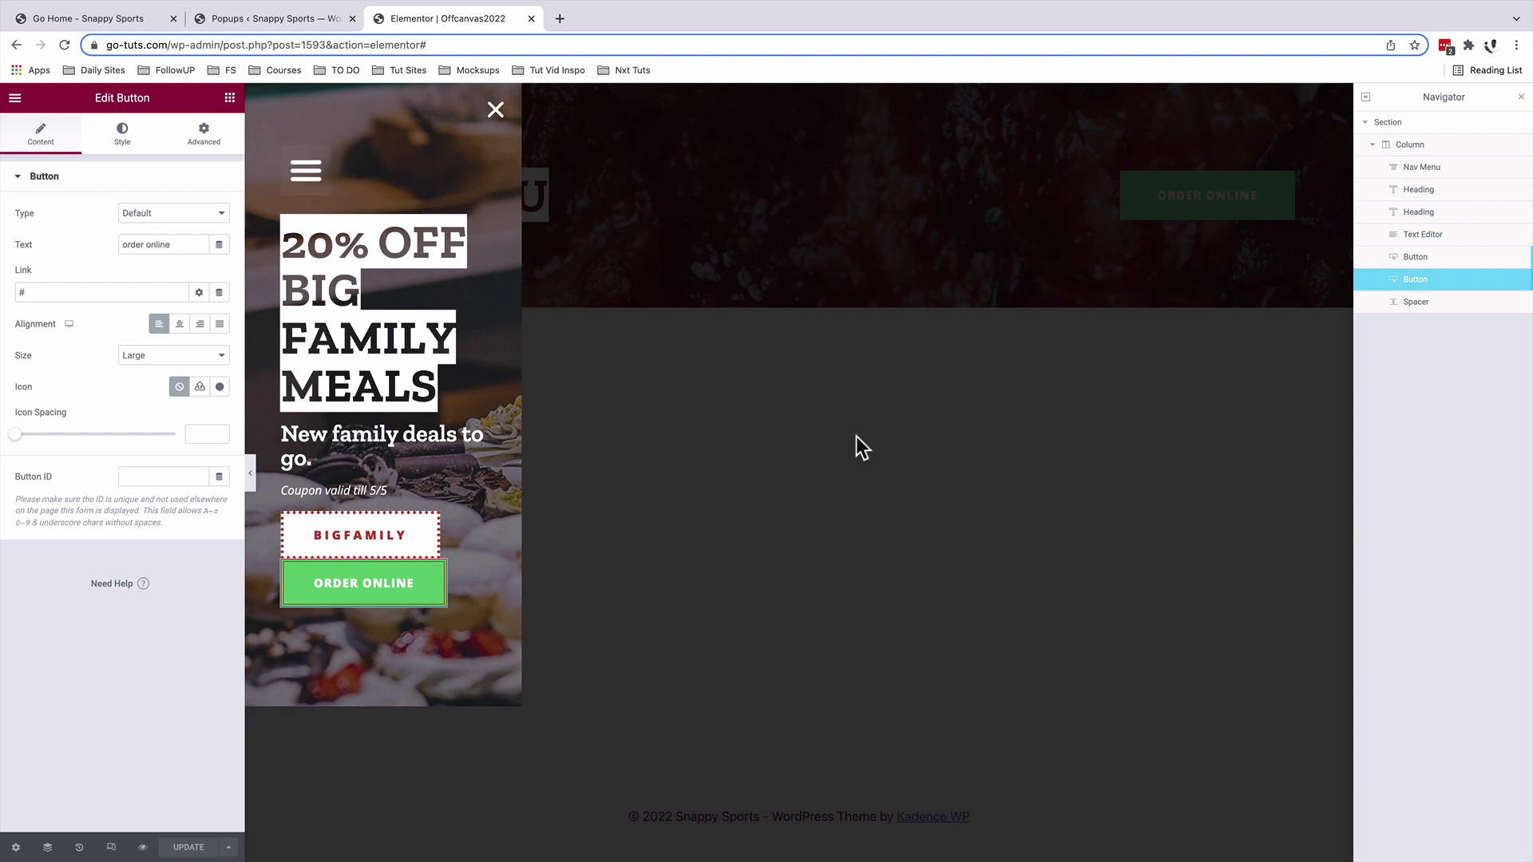
left_click(530, 18)
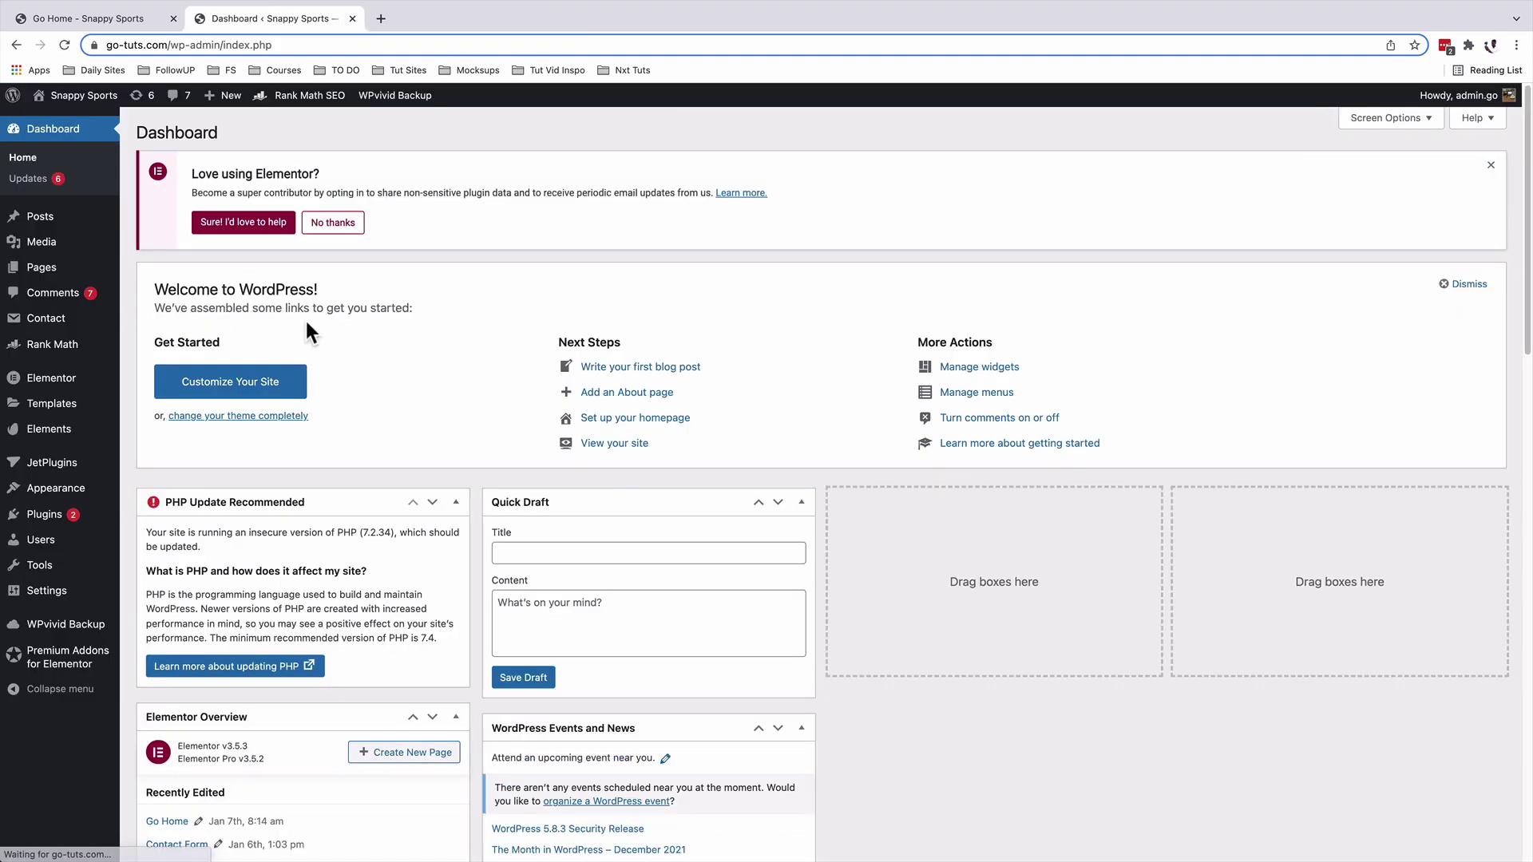
- Open Elementor Header #1588 from Theme Builder's Header list for editing
mouse_move(49, 404)
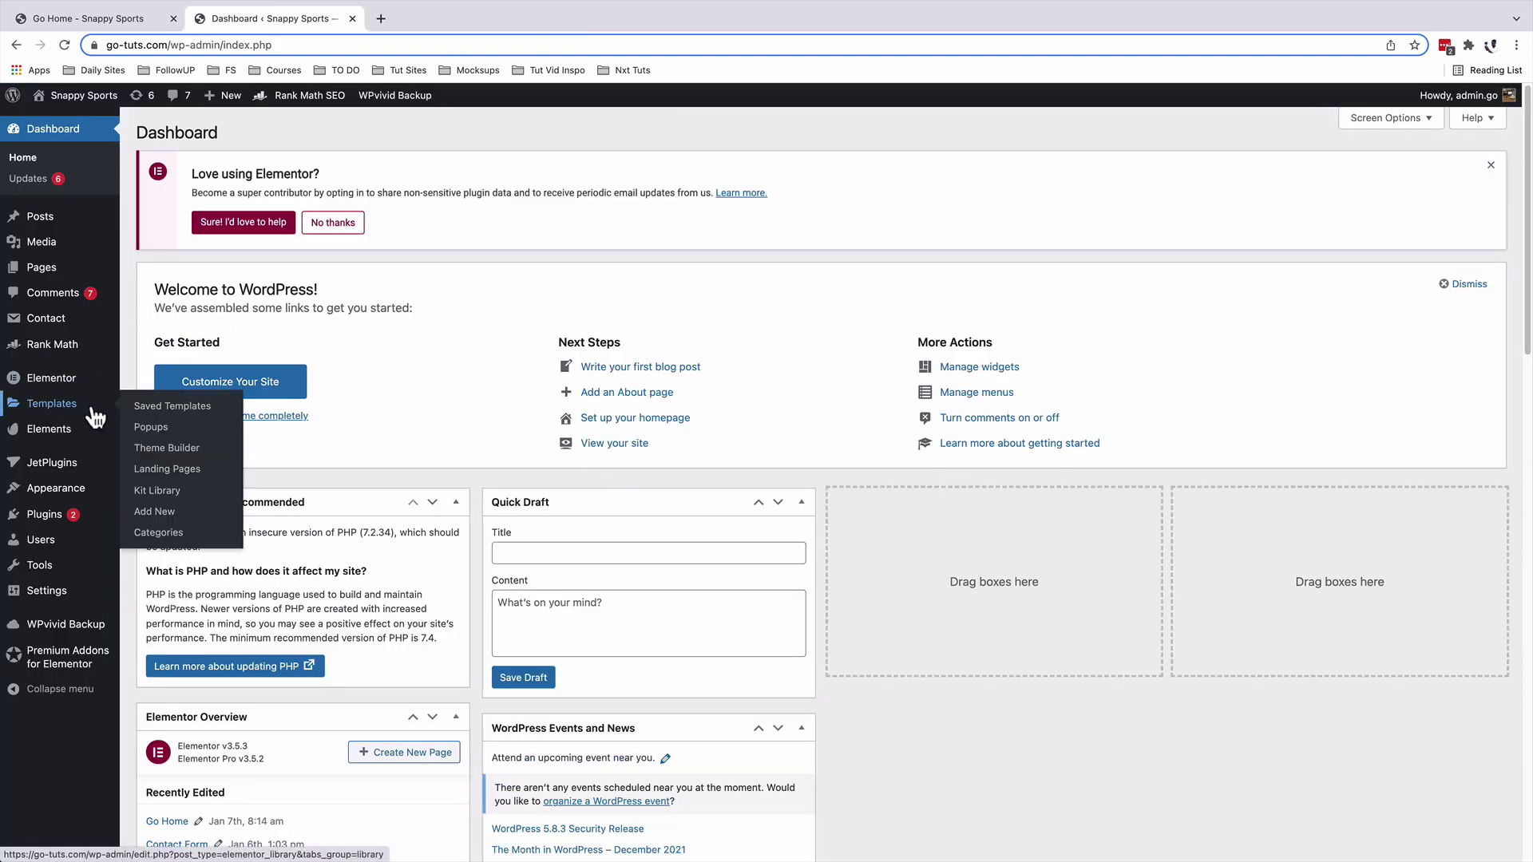
left_click(172, 452)
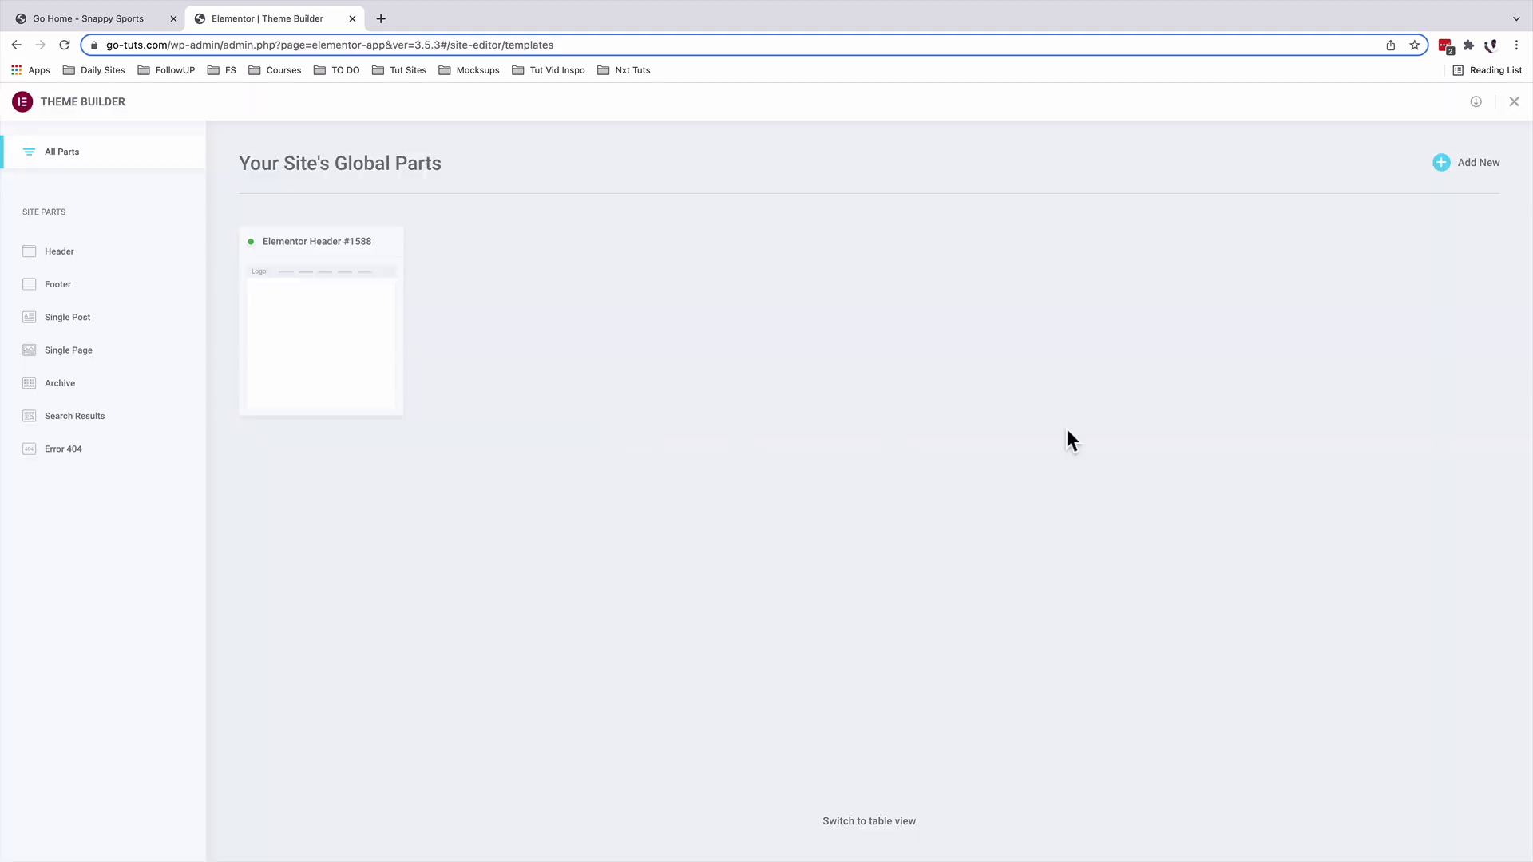
left_click(1474, 165)
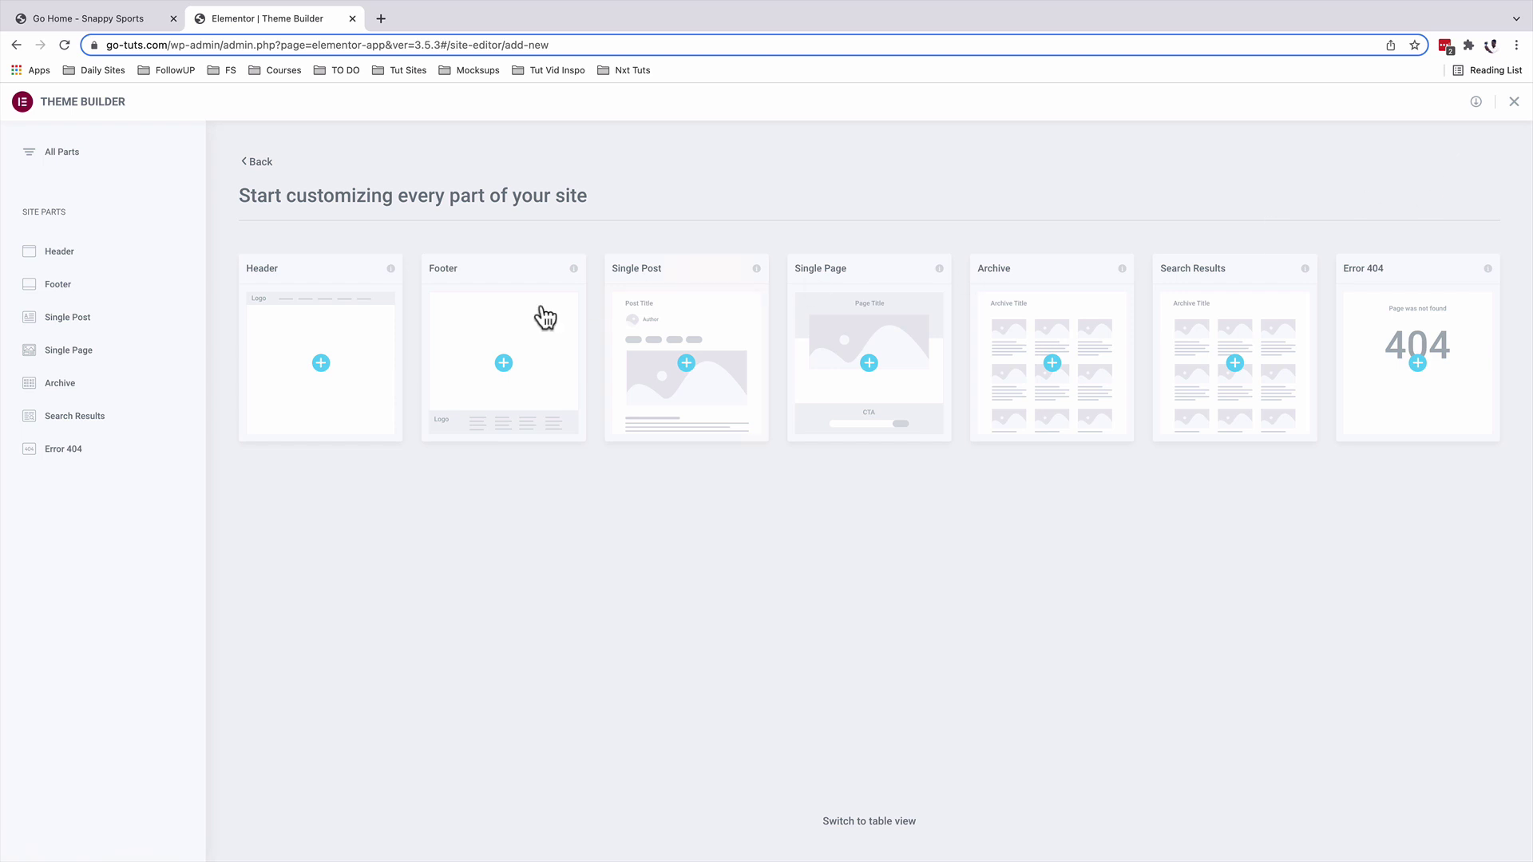
left_click(322, 364)
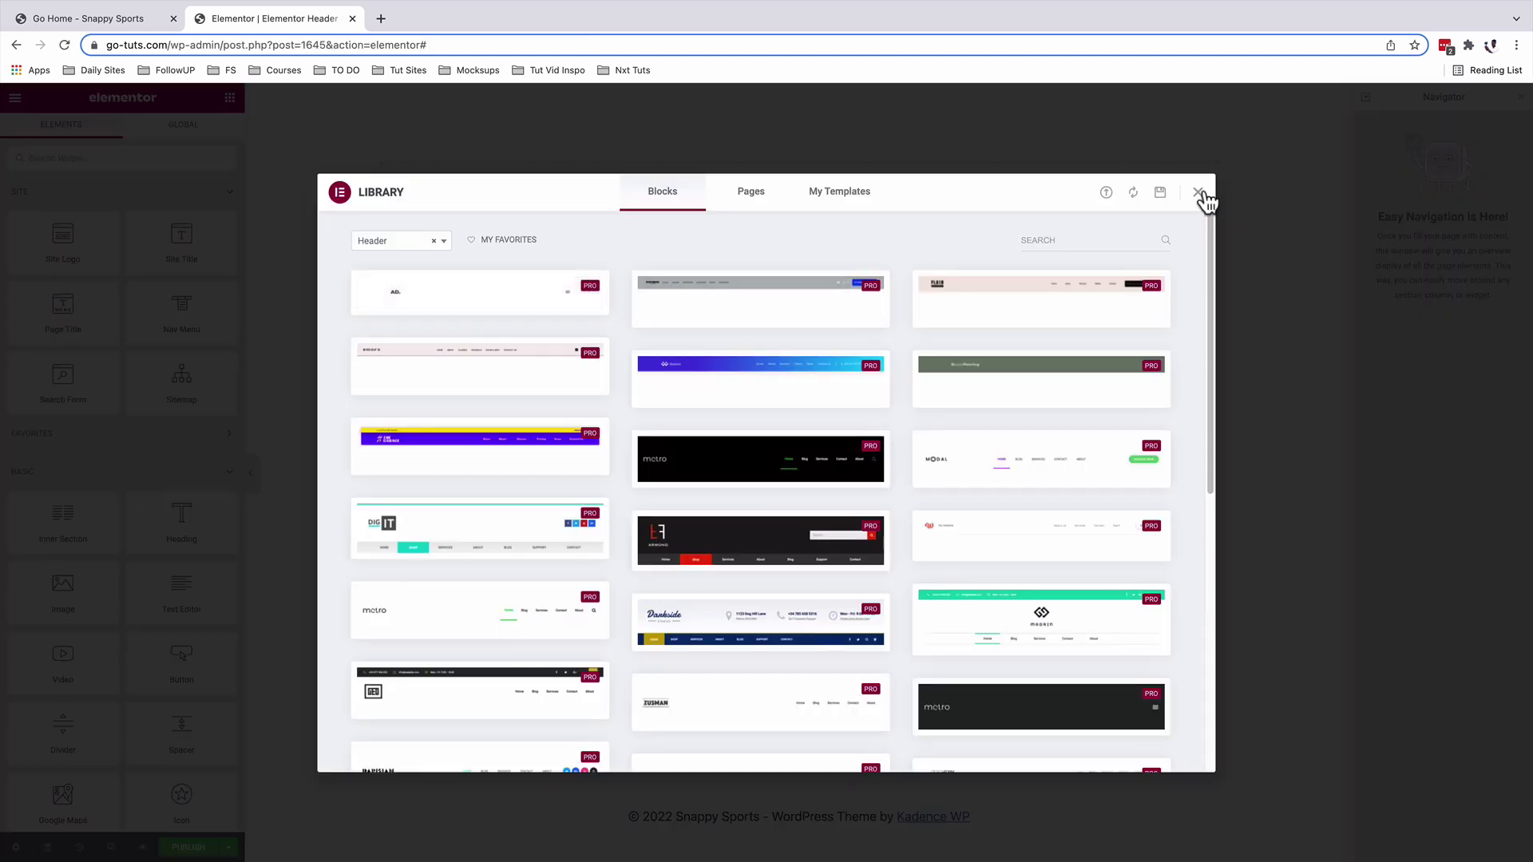
left_click(1198, 194)
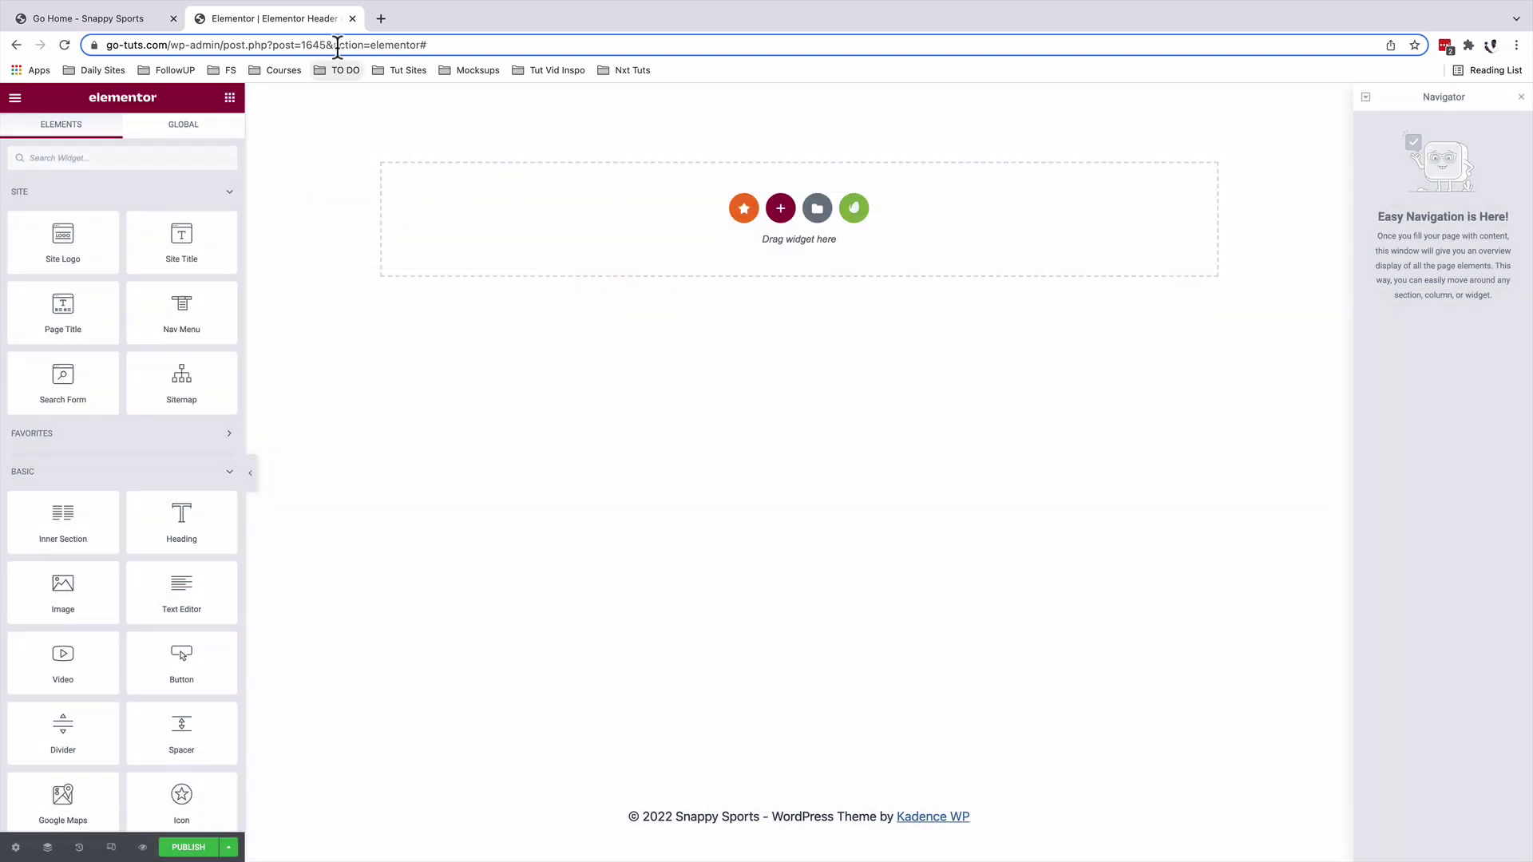
left_click(15, 45)
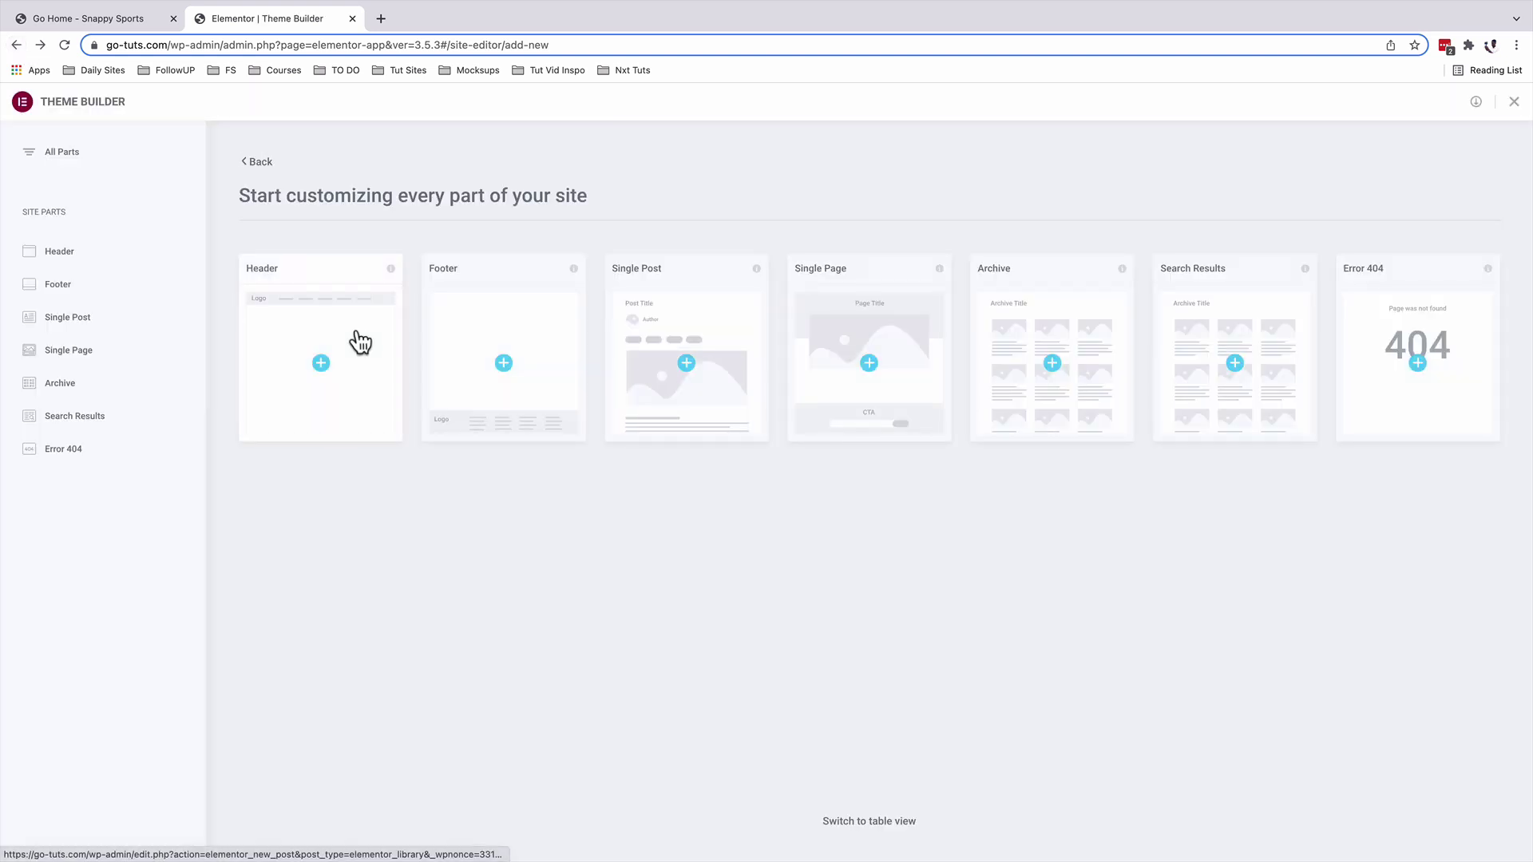
left_click(73, 257)
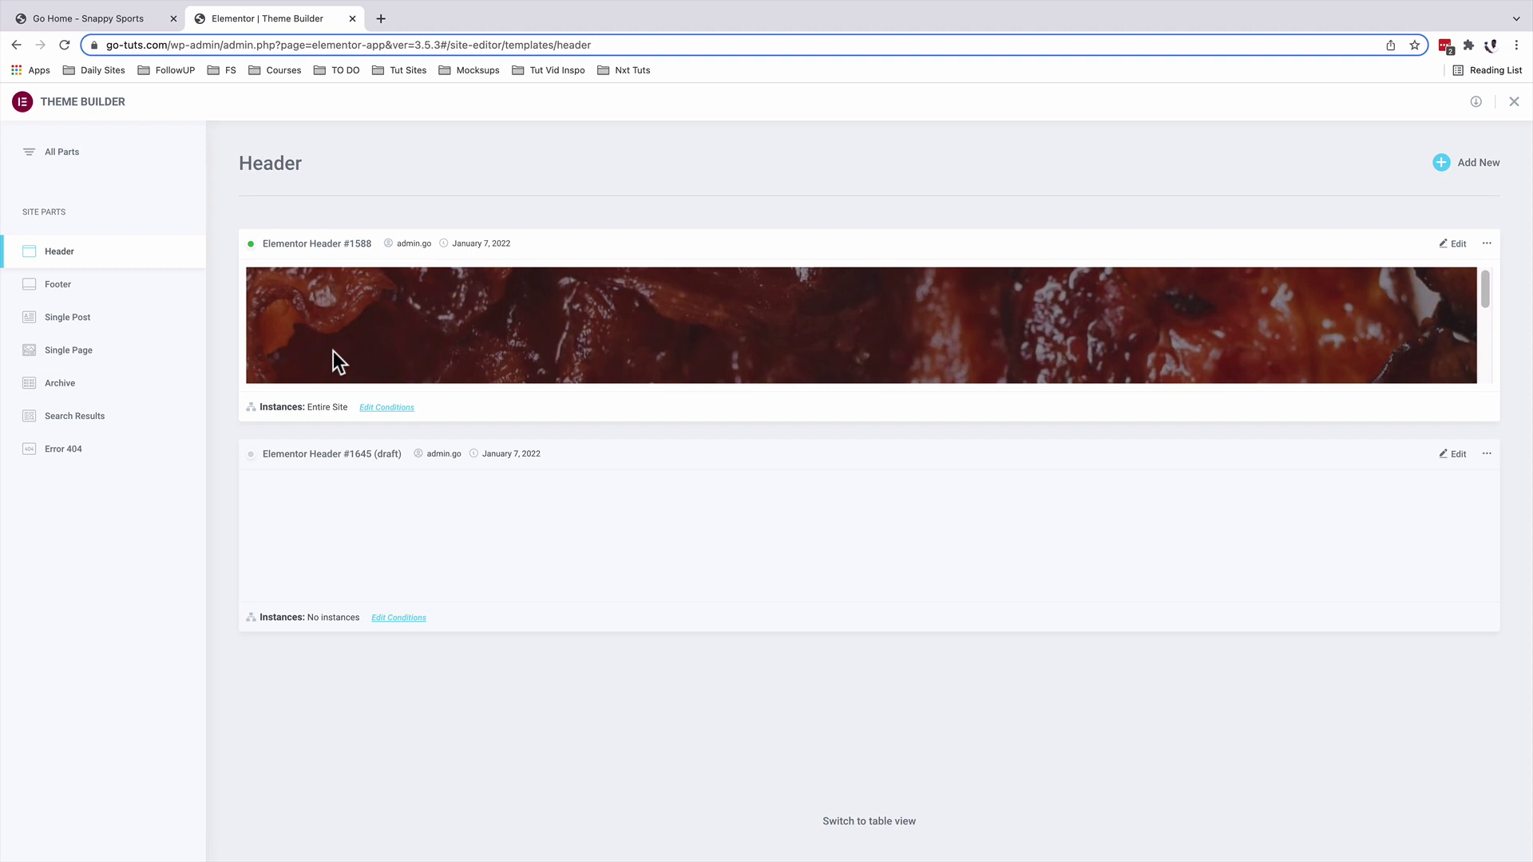
left_click(333, 351)
left_click(798, 94)
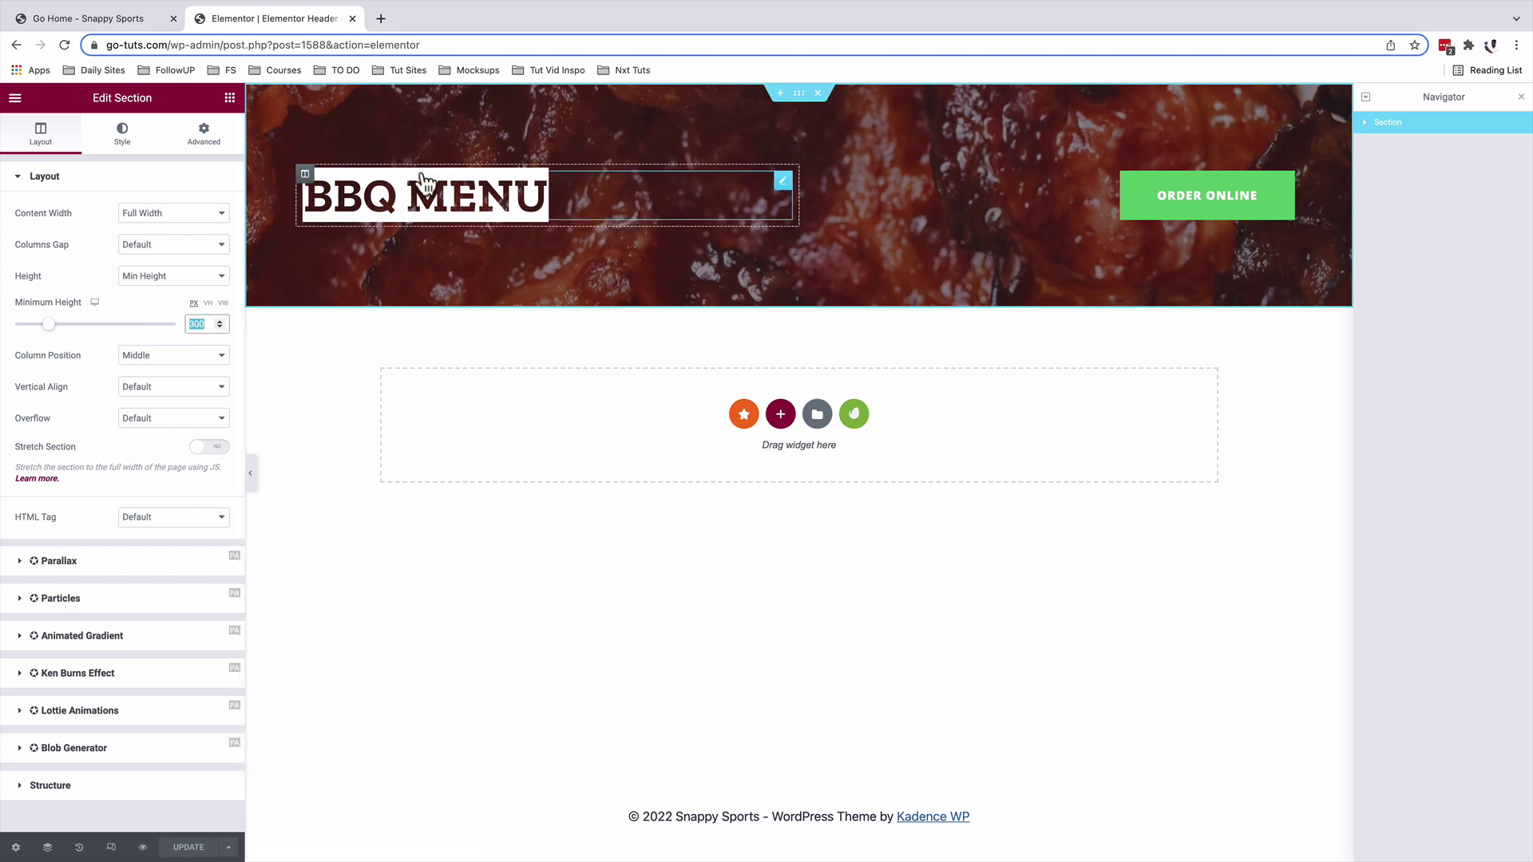
- Select the BBQ MENU heading in the header
left_click(306, 174)
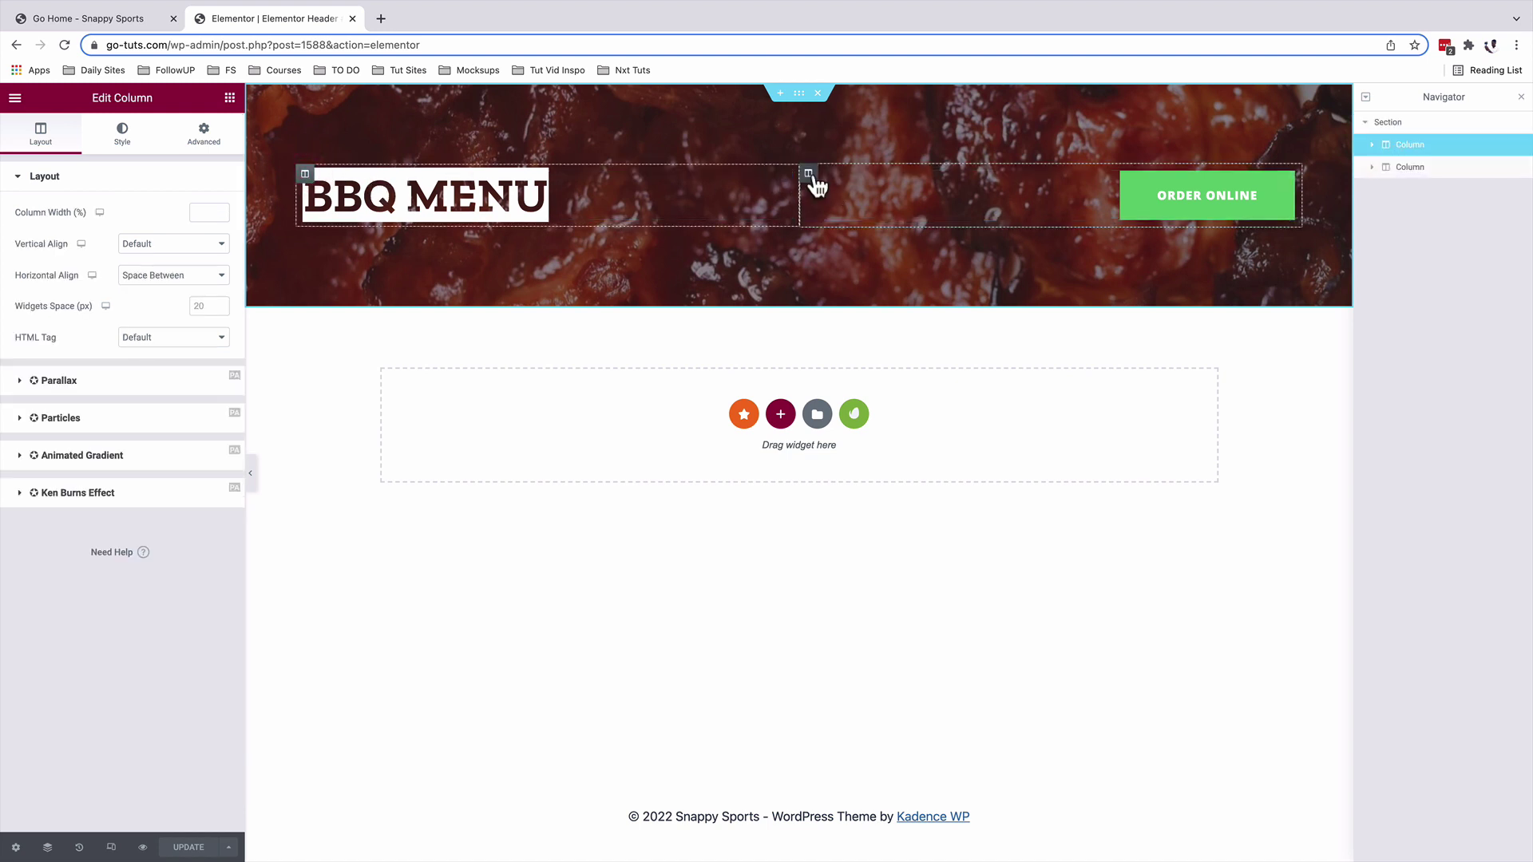
left_click(809, 175)
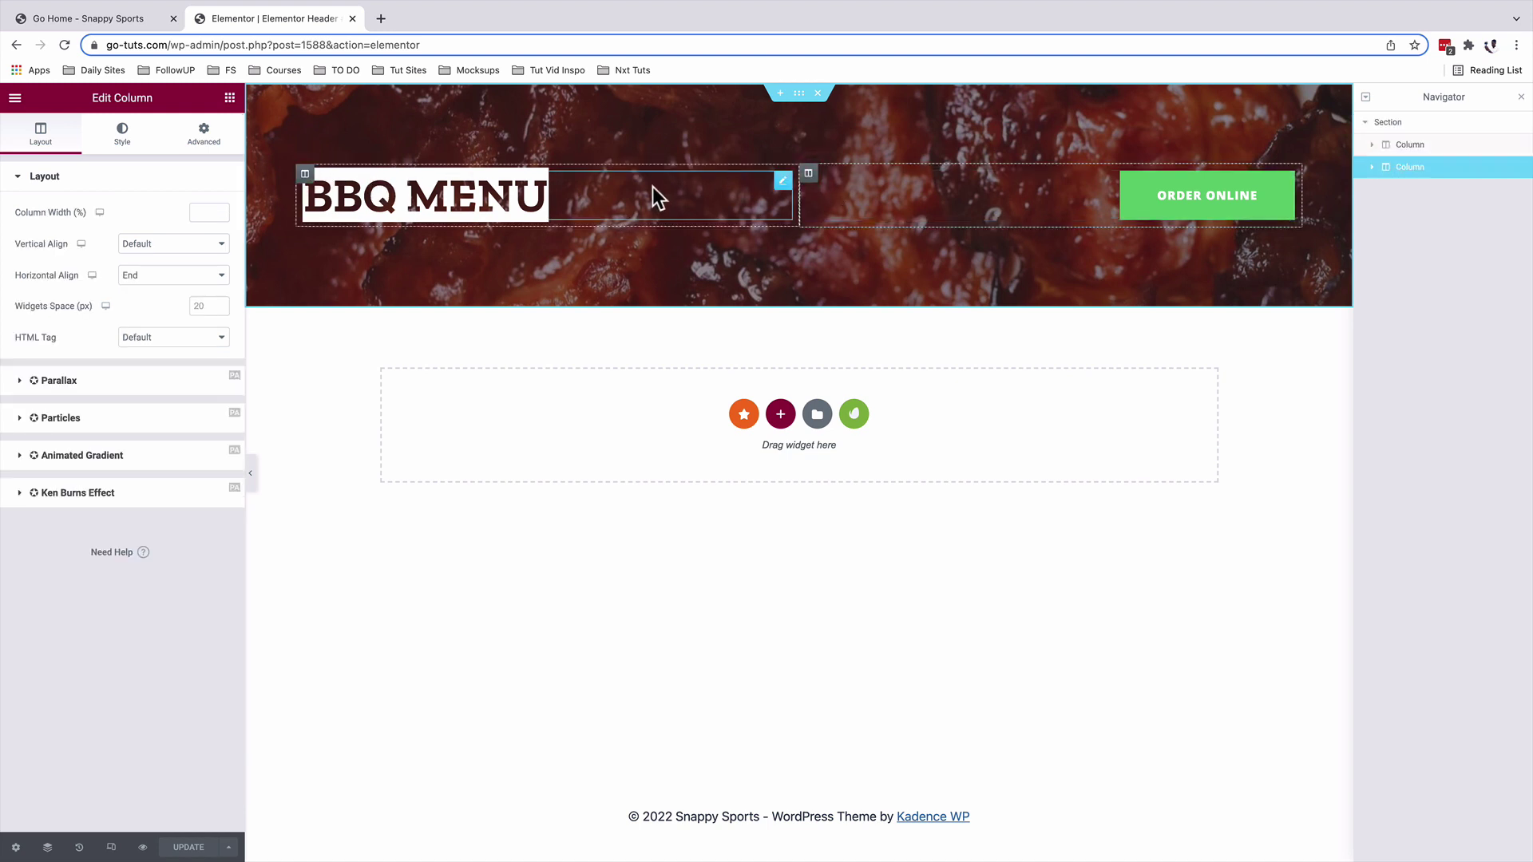
left_click(782, 183)
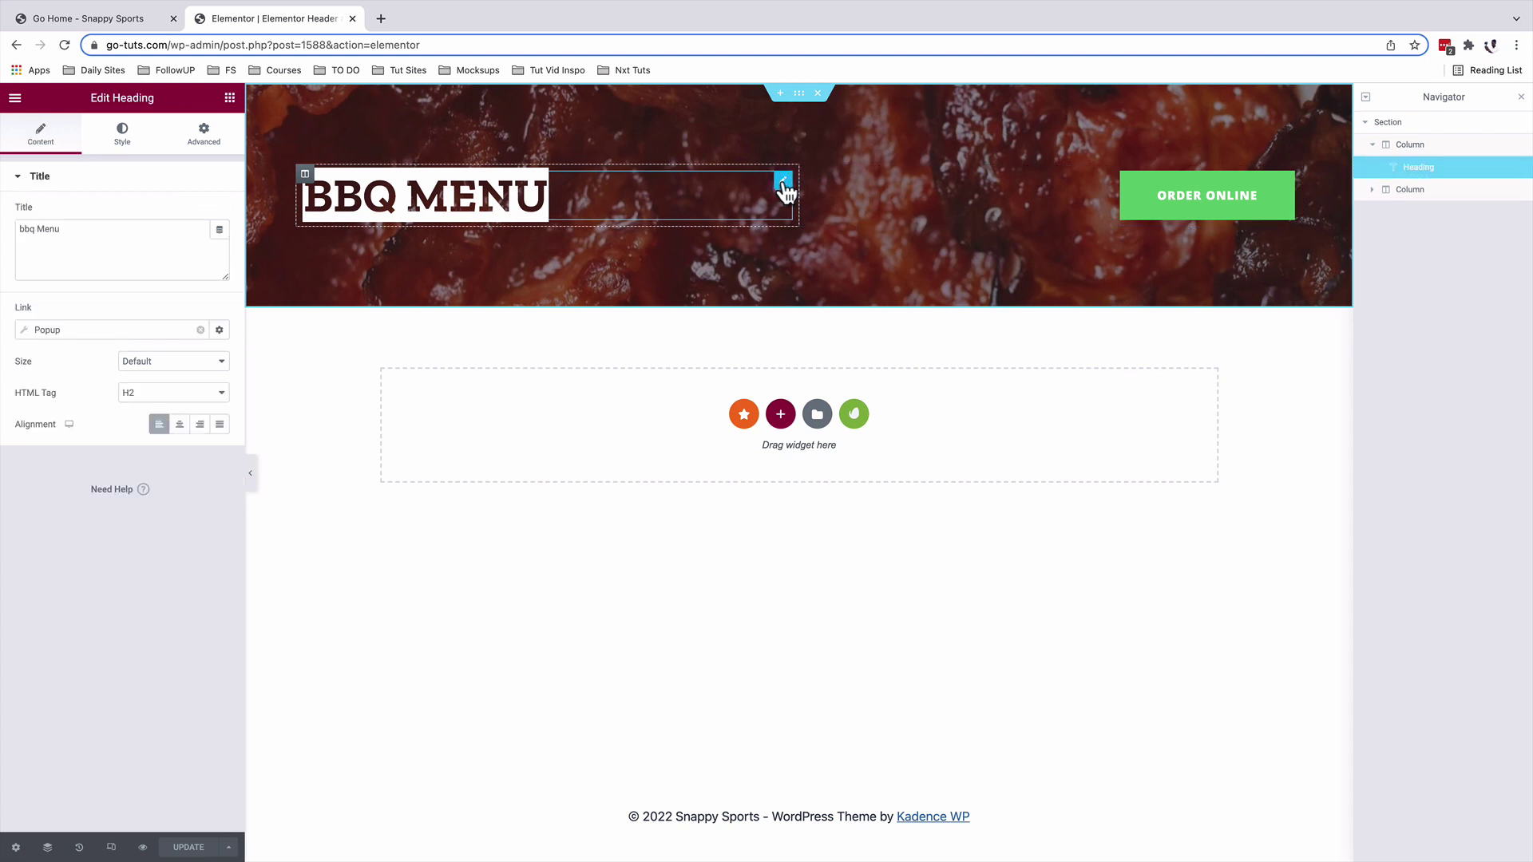
left_click(1287, 180)
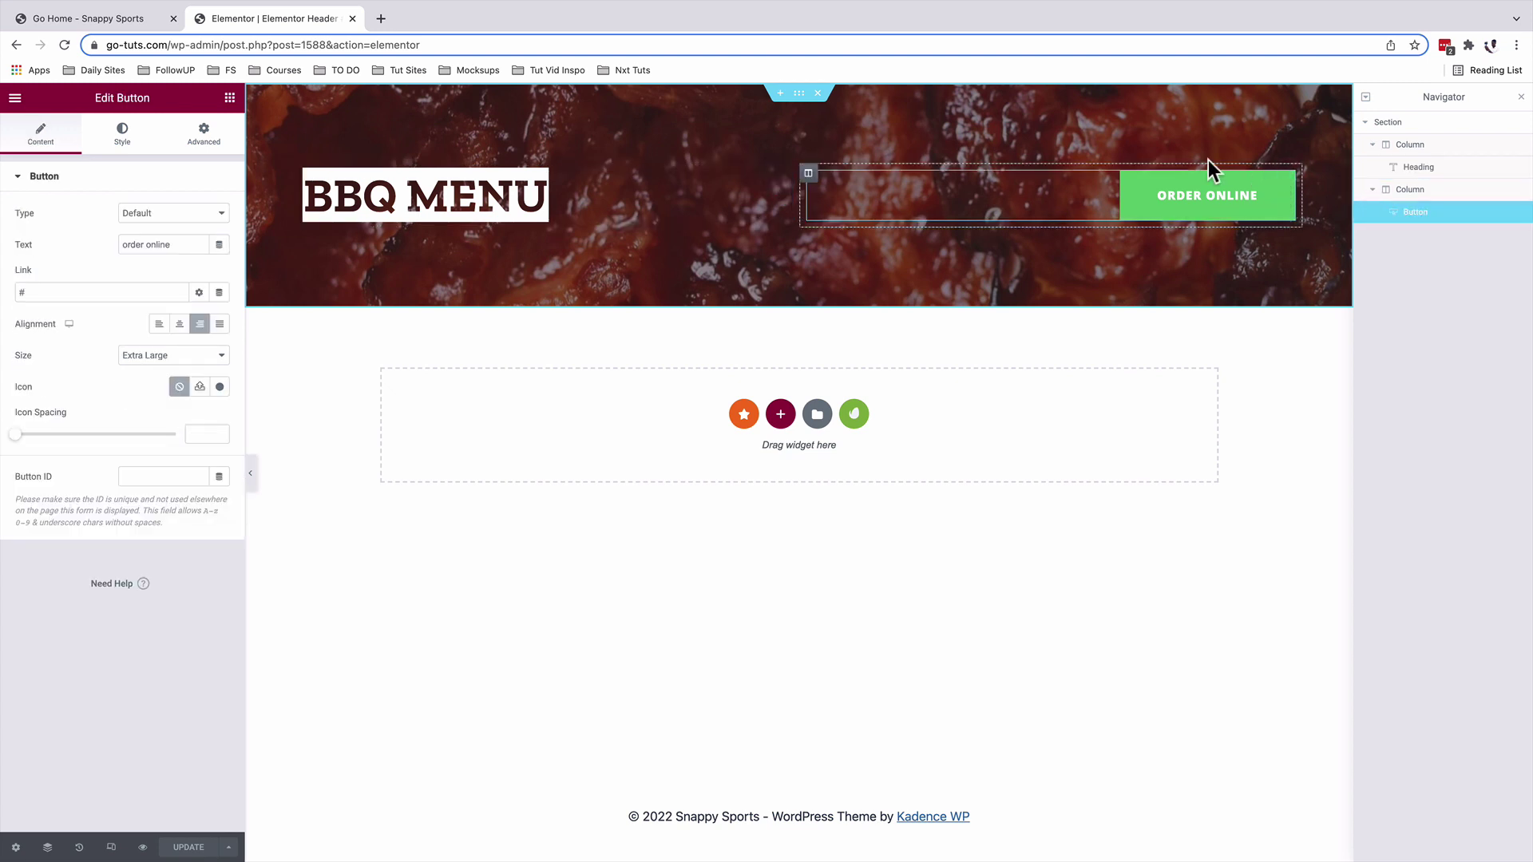
left_click(783, 183)
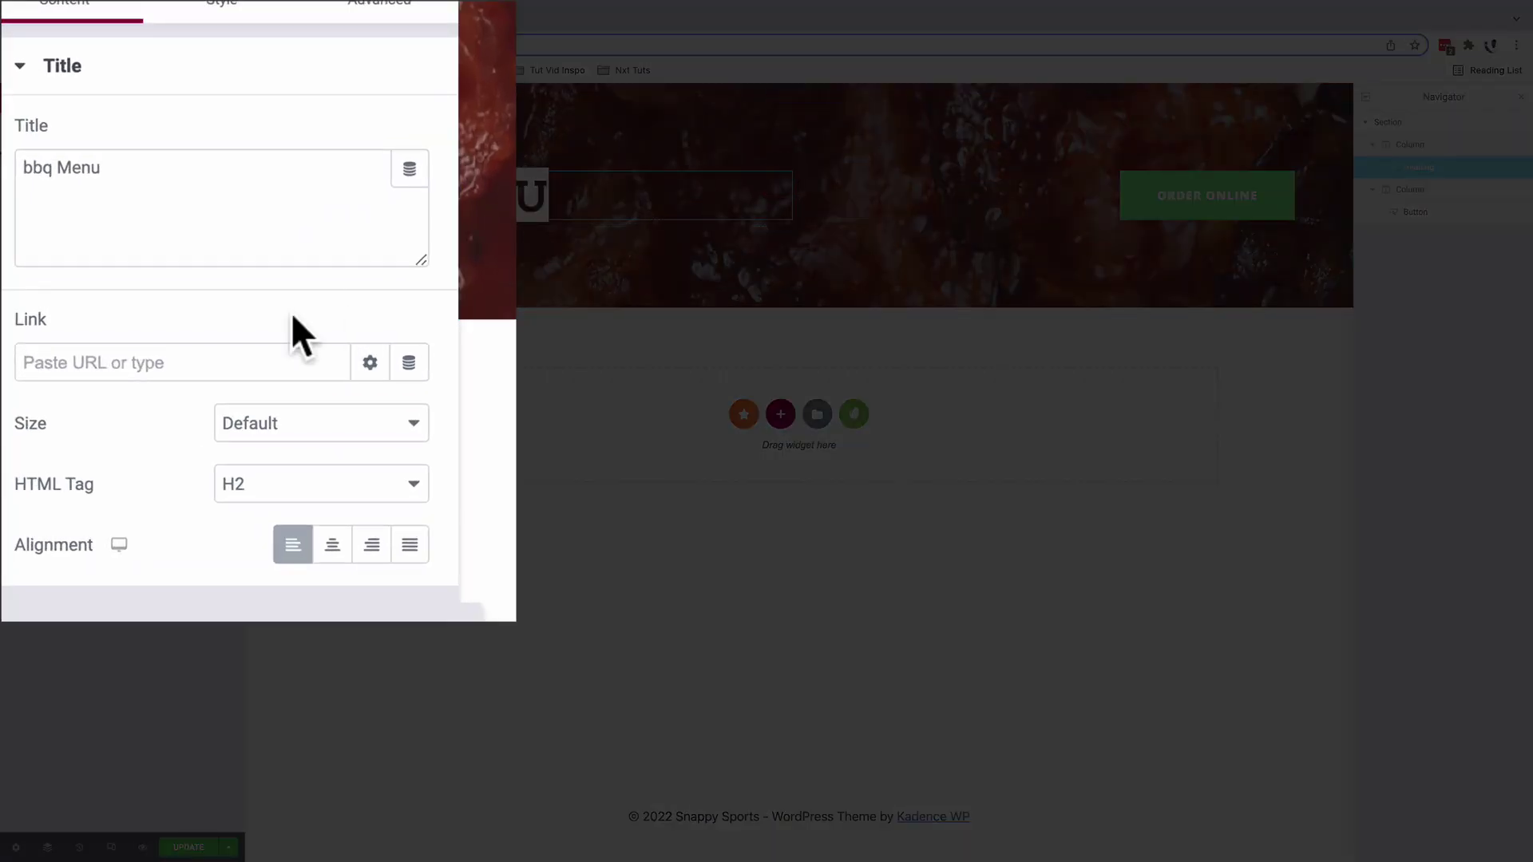
- Set the heading's link to a dynamic Popup tag with the Toggle Popup action
left_click(409, 363)
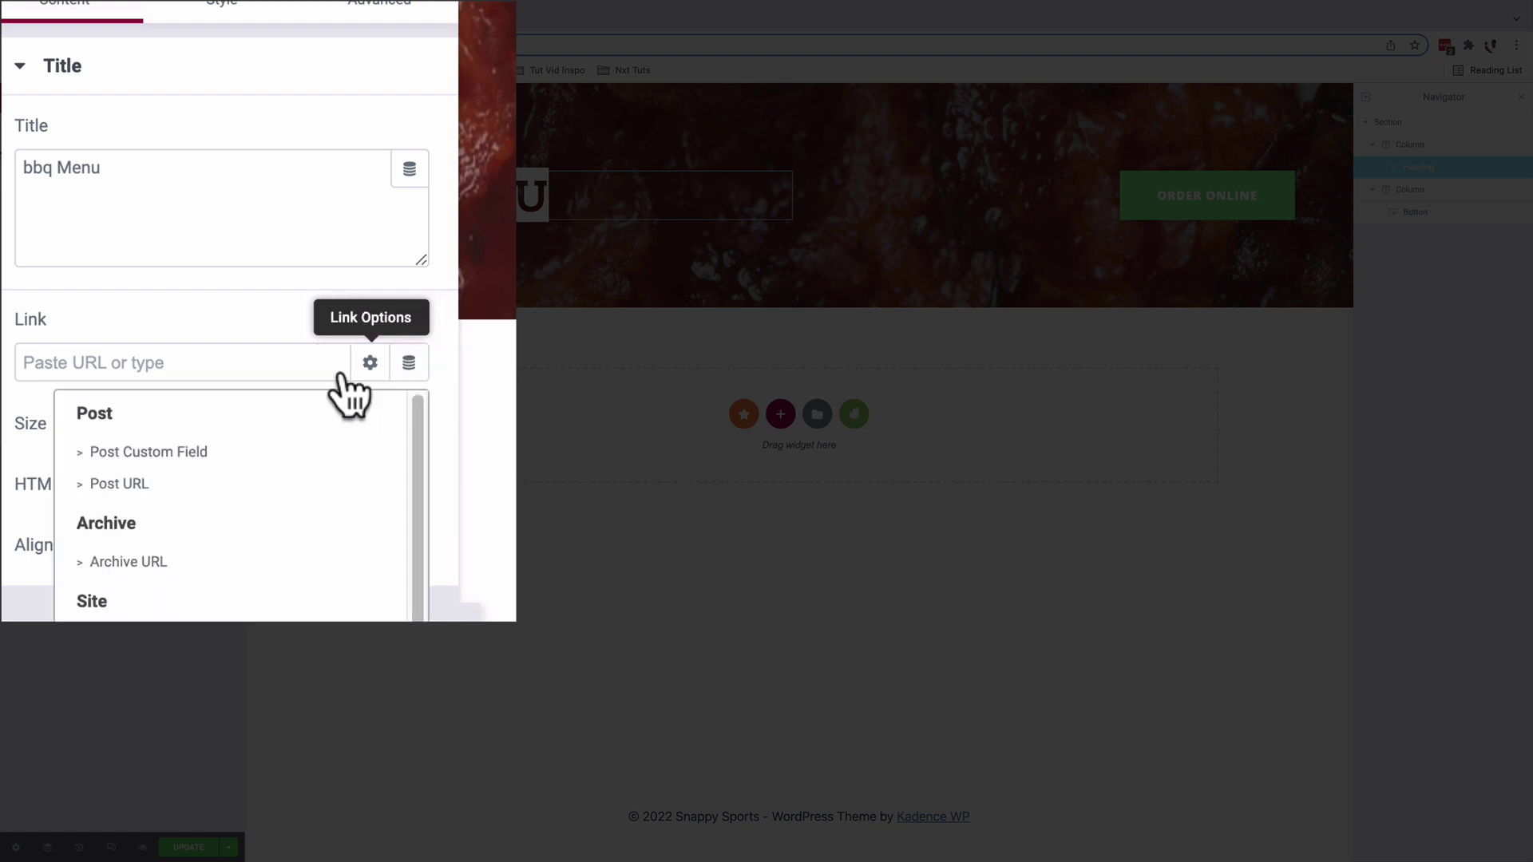
scroll(256, 609, "down", 5)
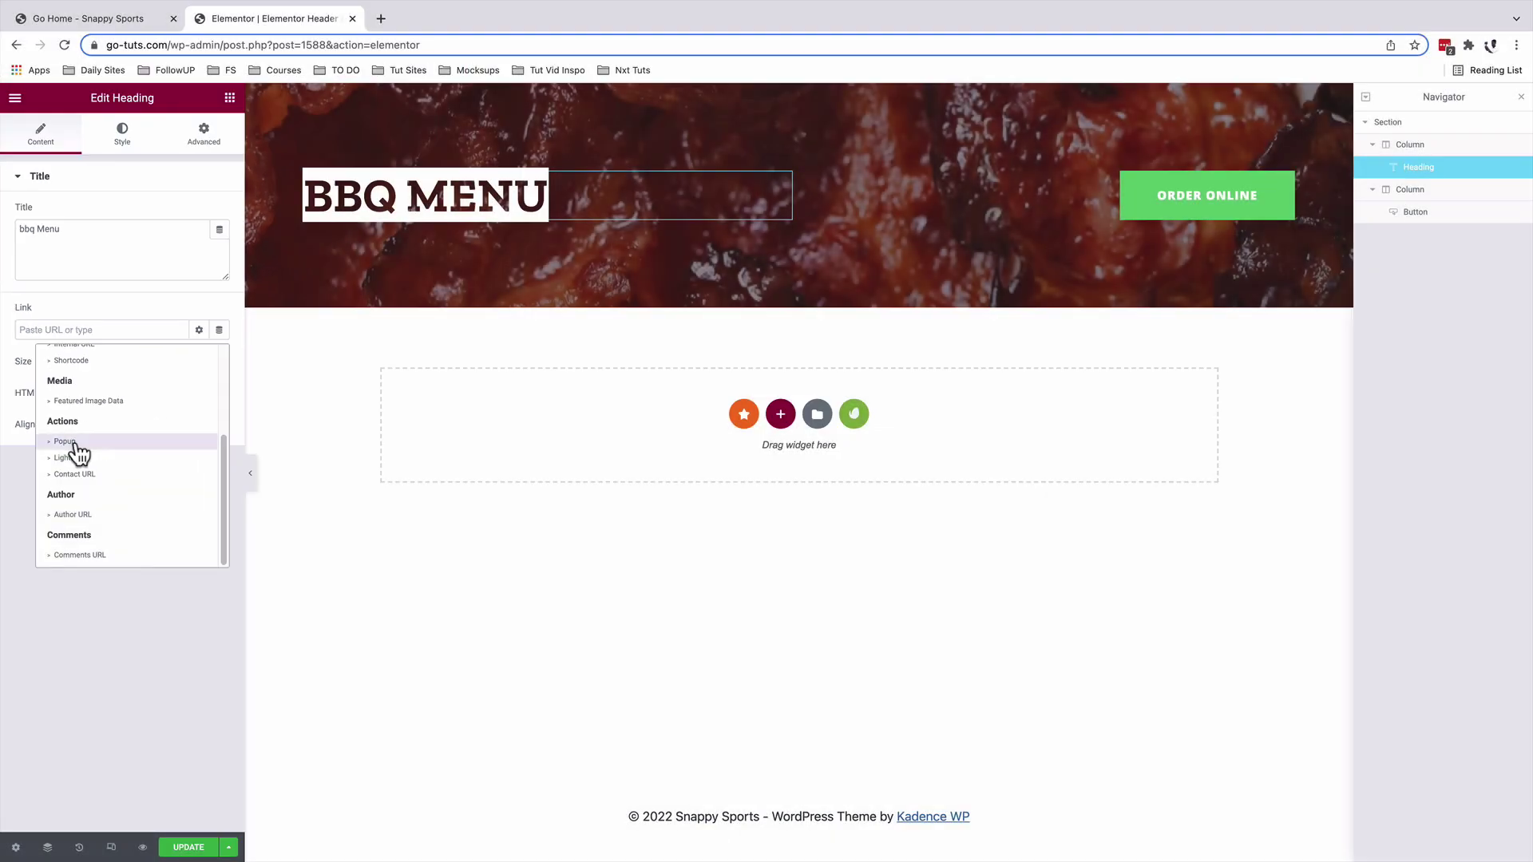
left_click(74, 442)
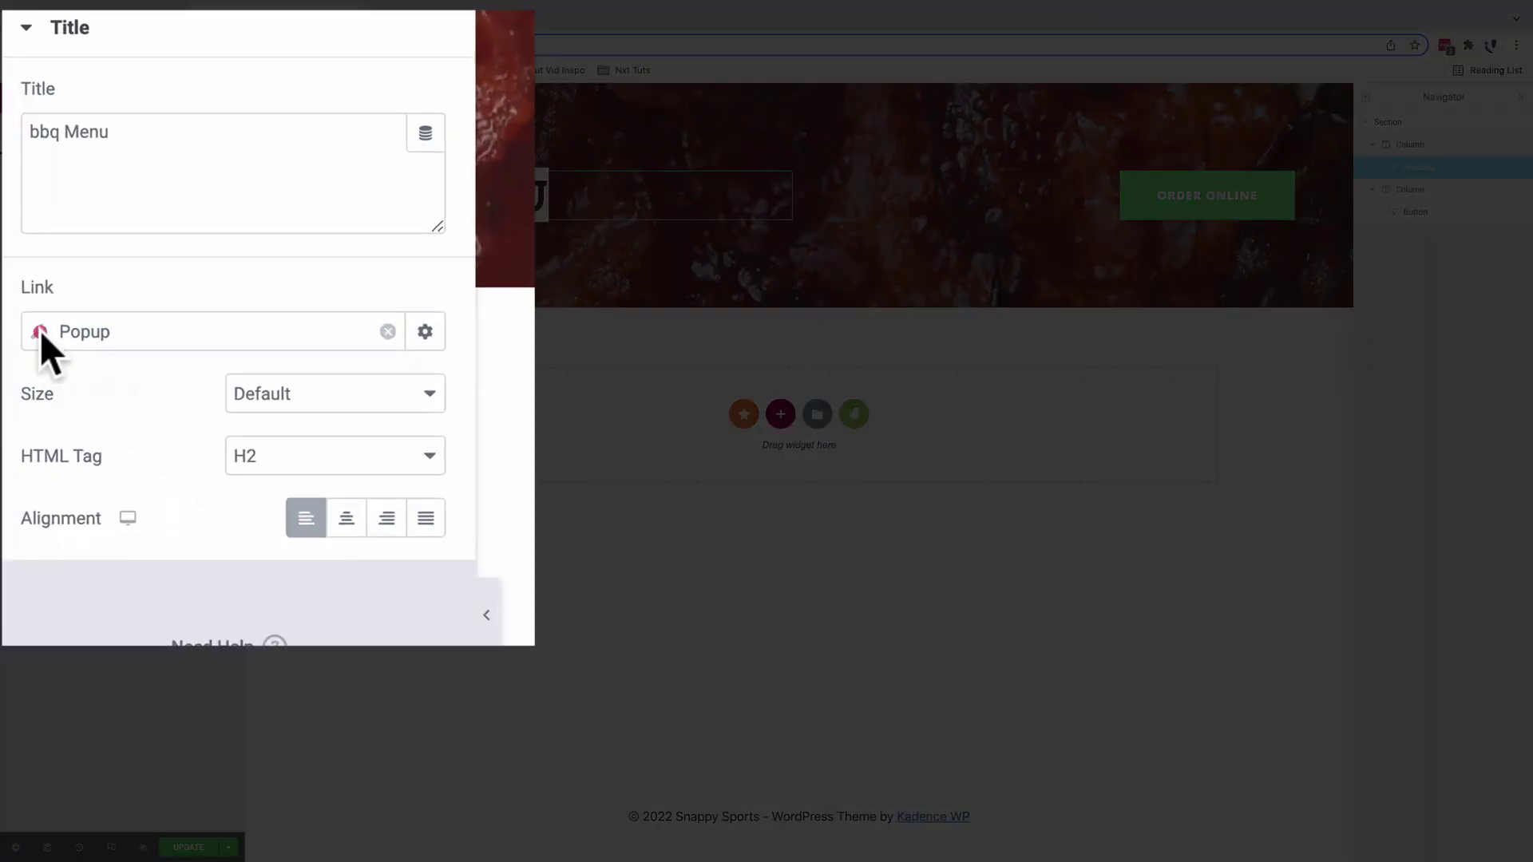
left_click(24, 329)
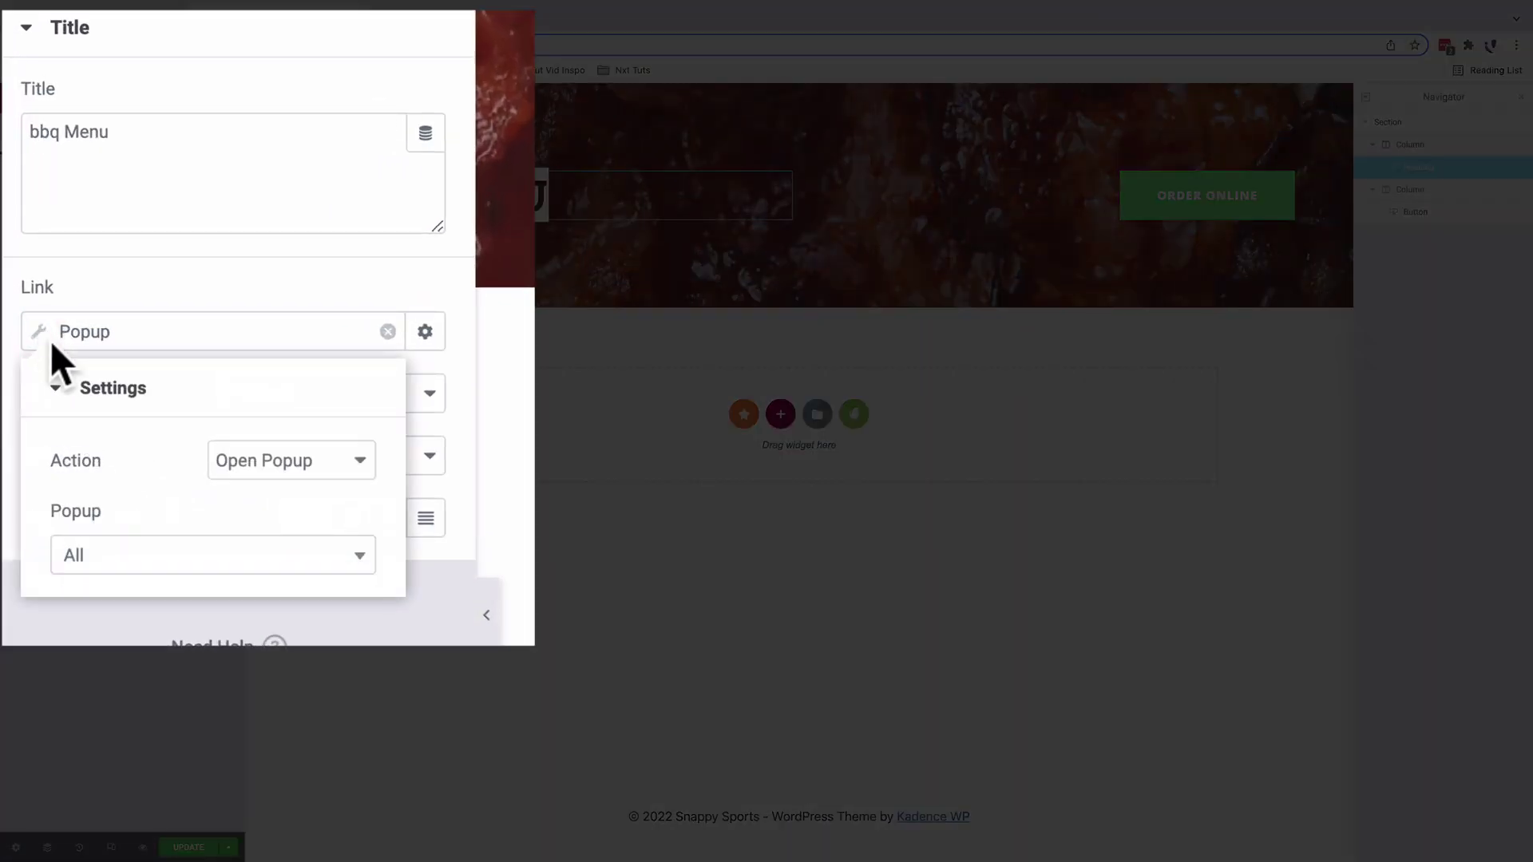
left_click(284, 463)
left_click(277, 519)
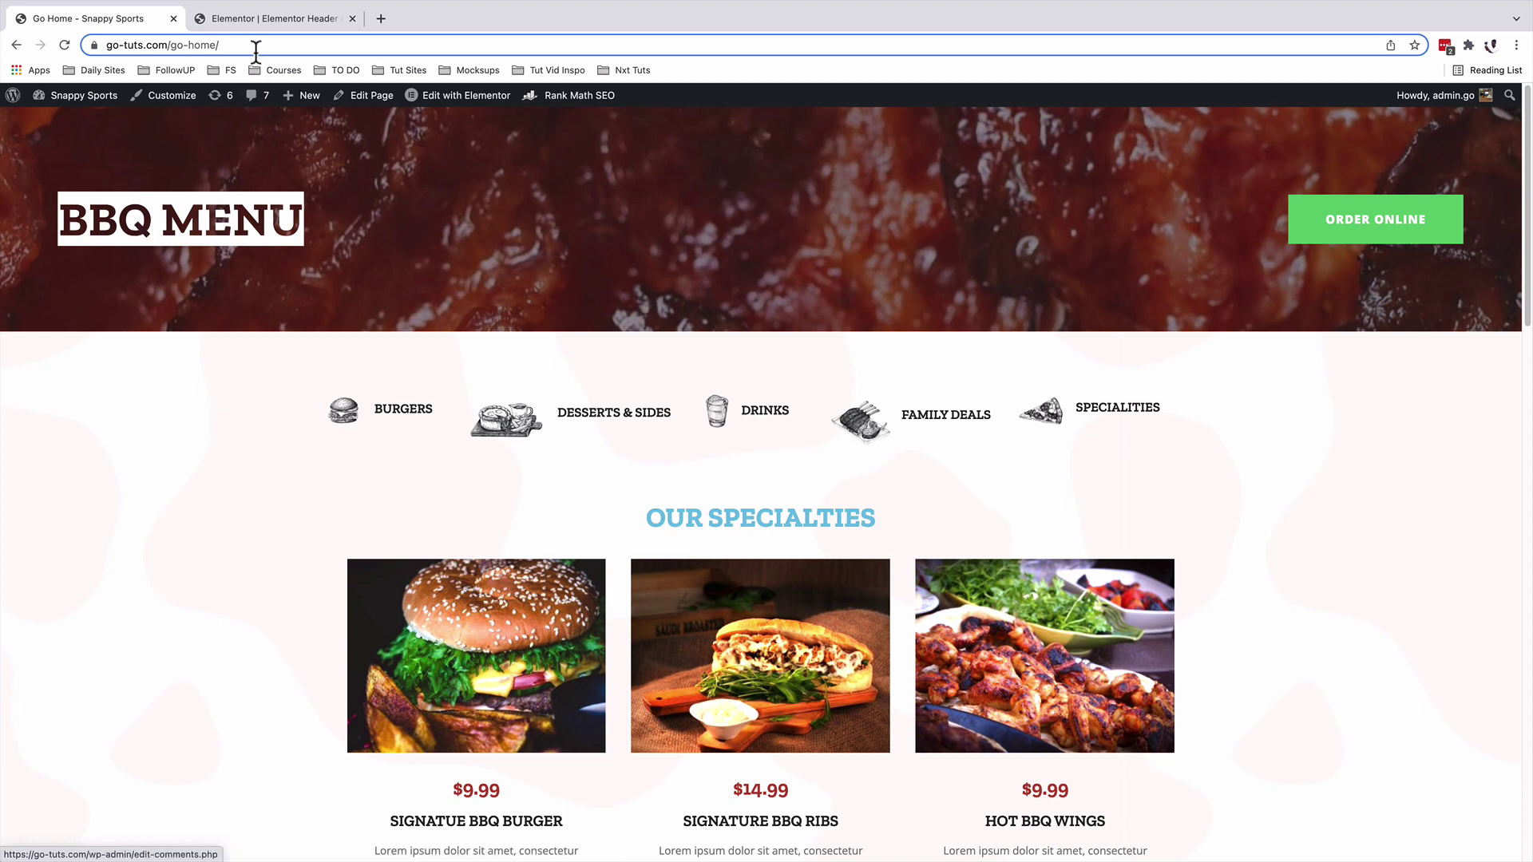
left_click(261, 17)
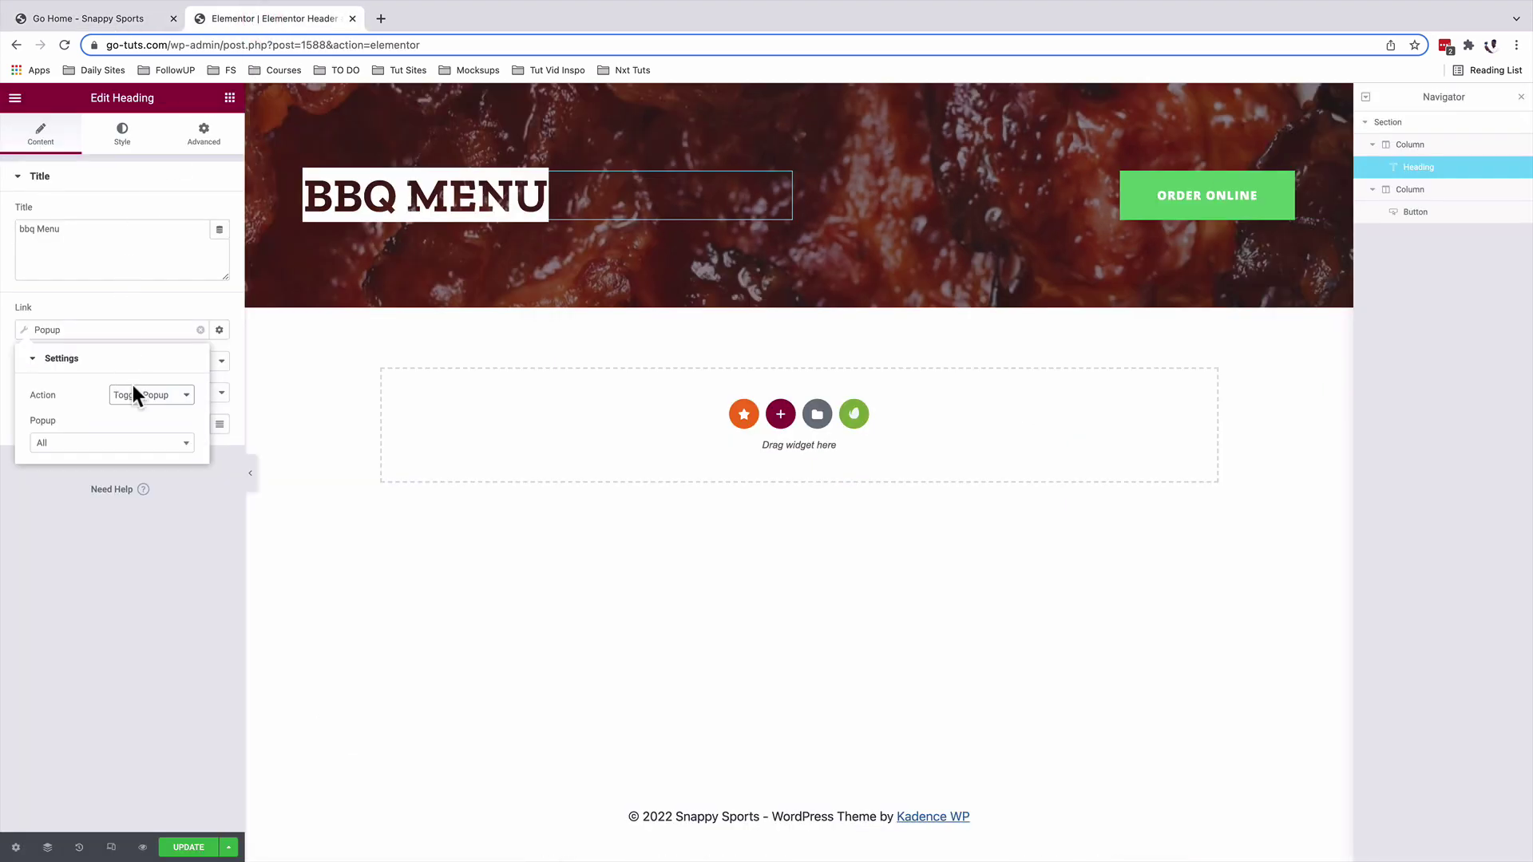
- Choose Offcanvas2022 as the linked popup by searching 'off' in the Popup field
left_click(147, 403)
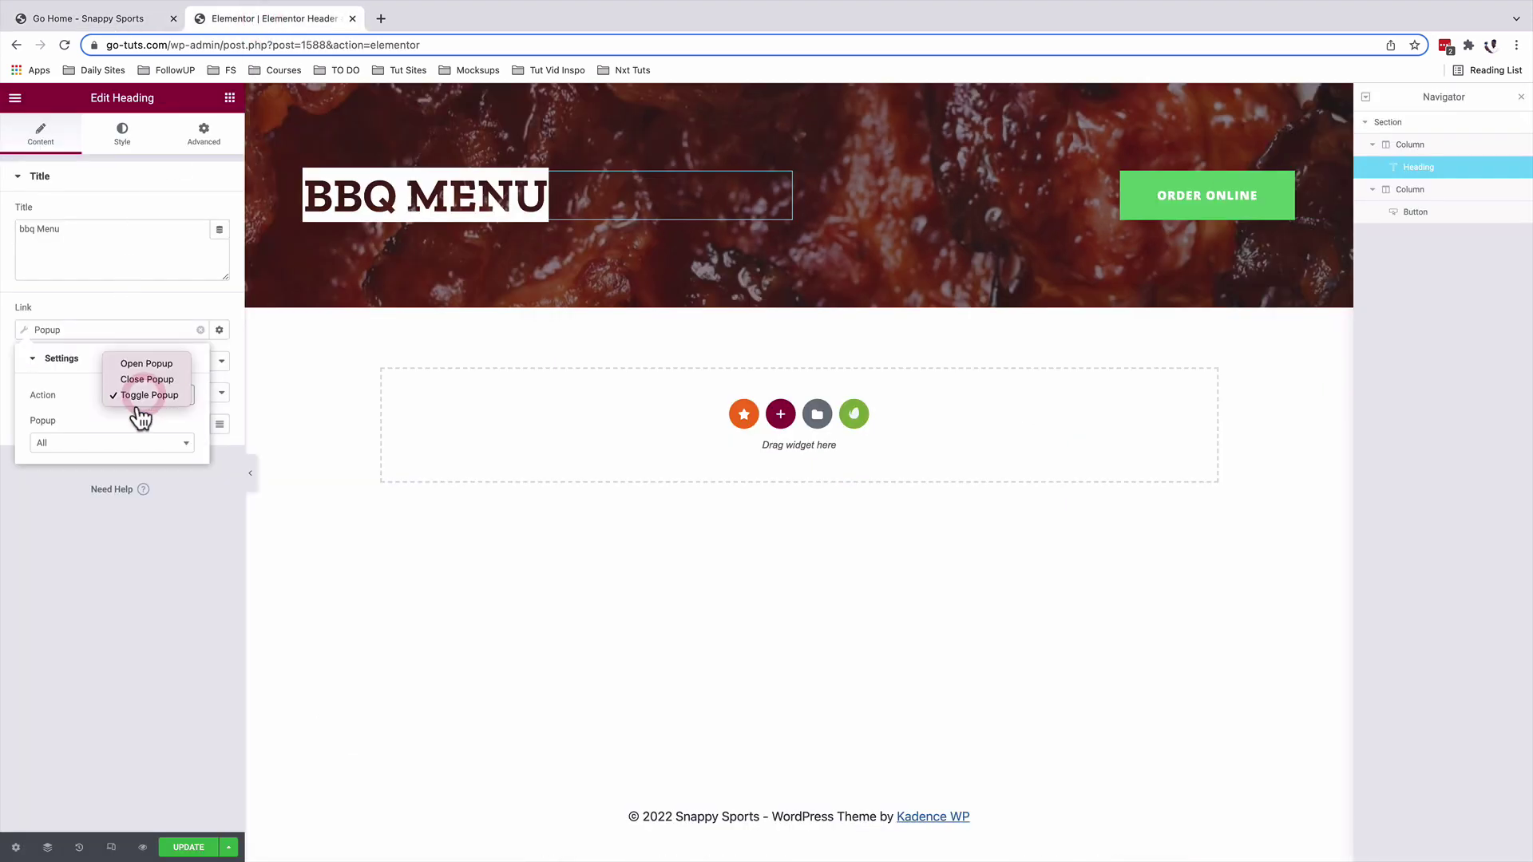
left_click(80, 444)
left_click(85, 463)
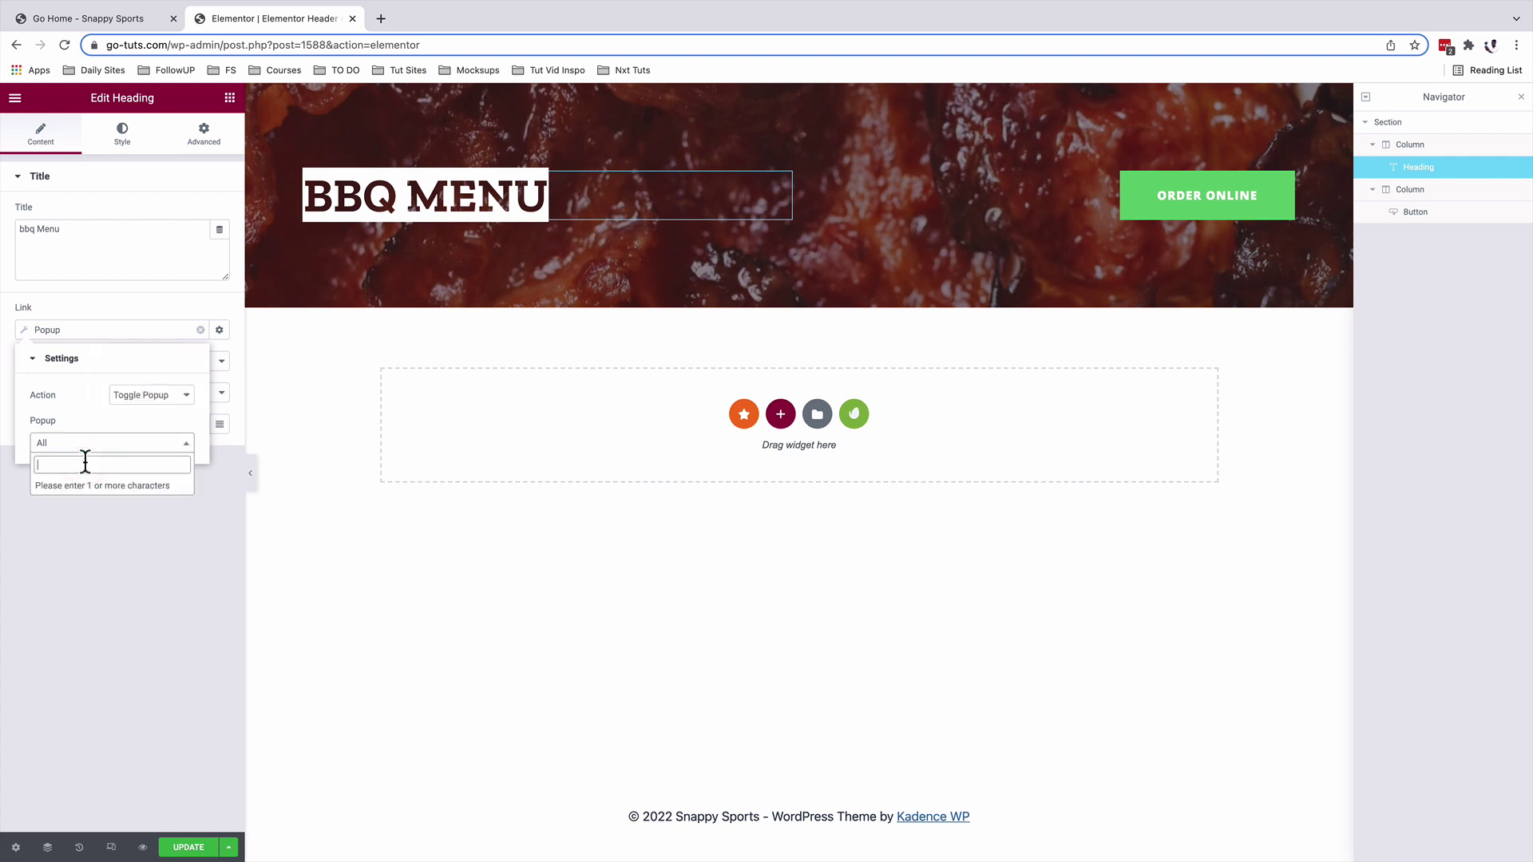
type("off")
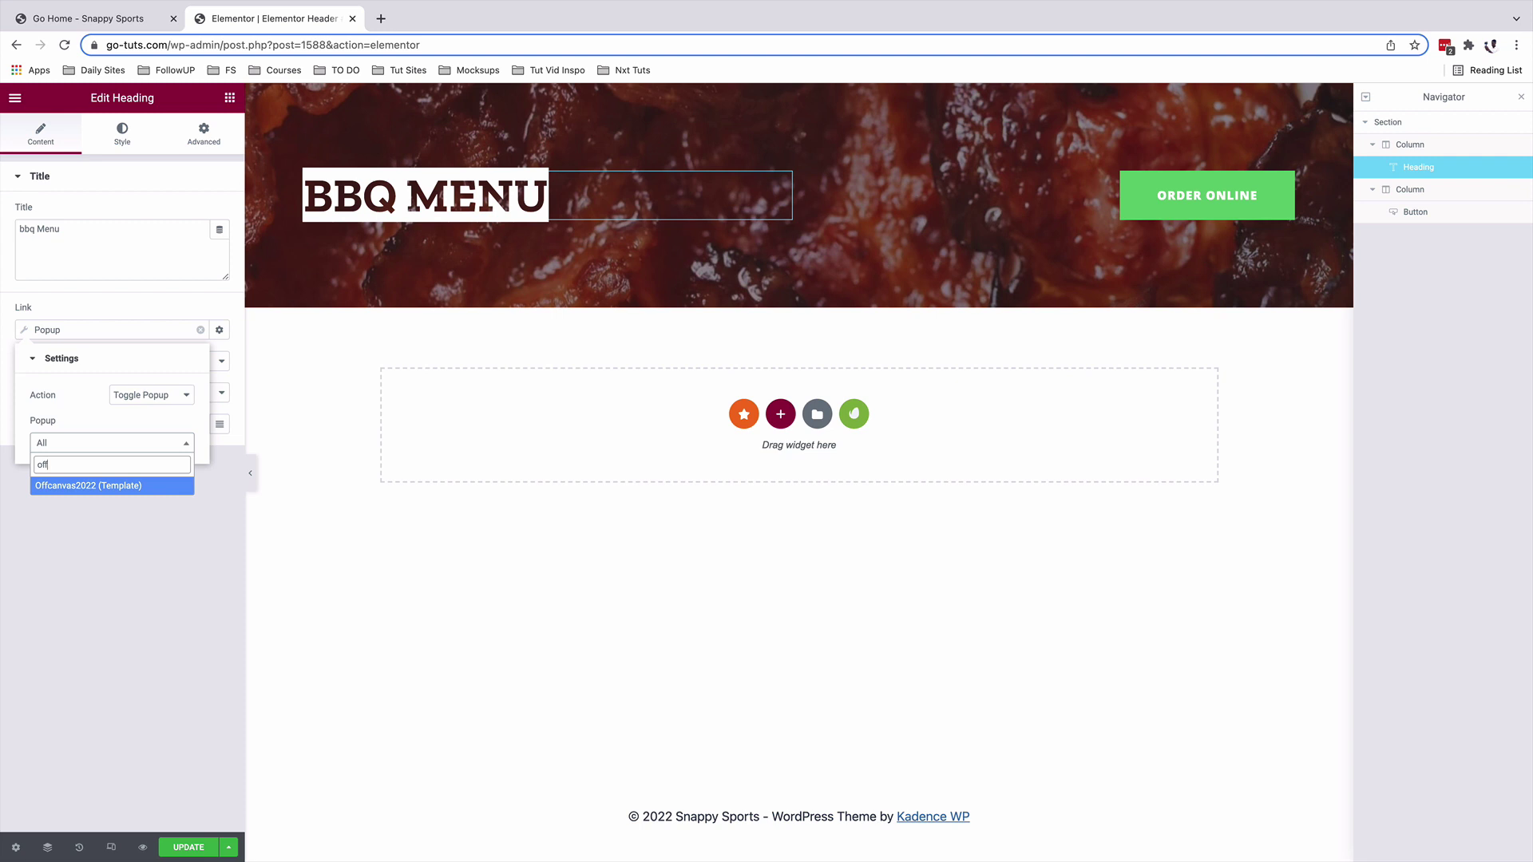
left_click(62, 489)
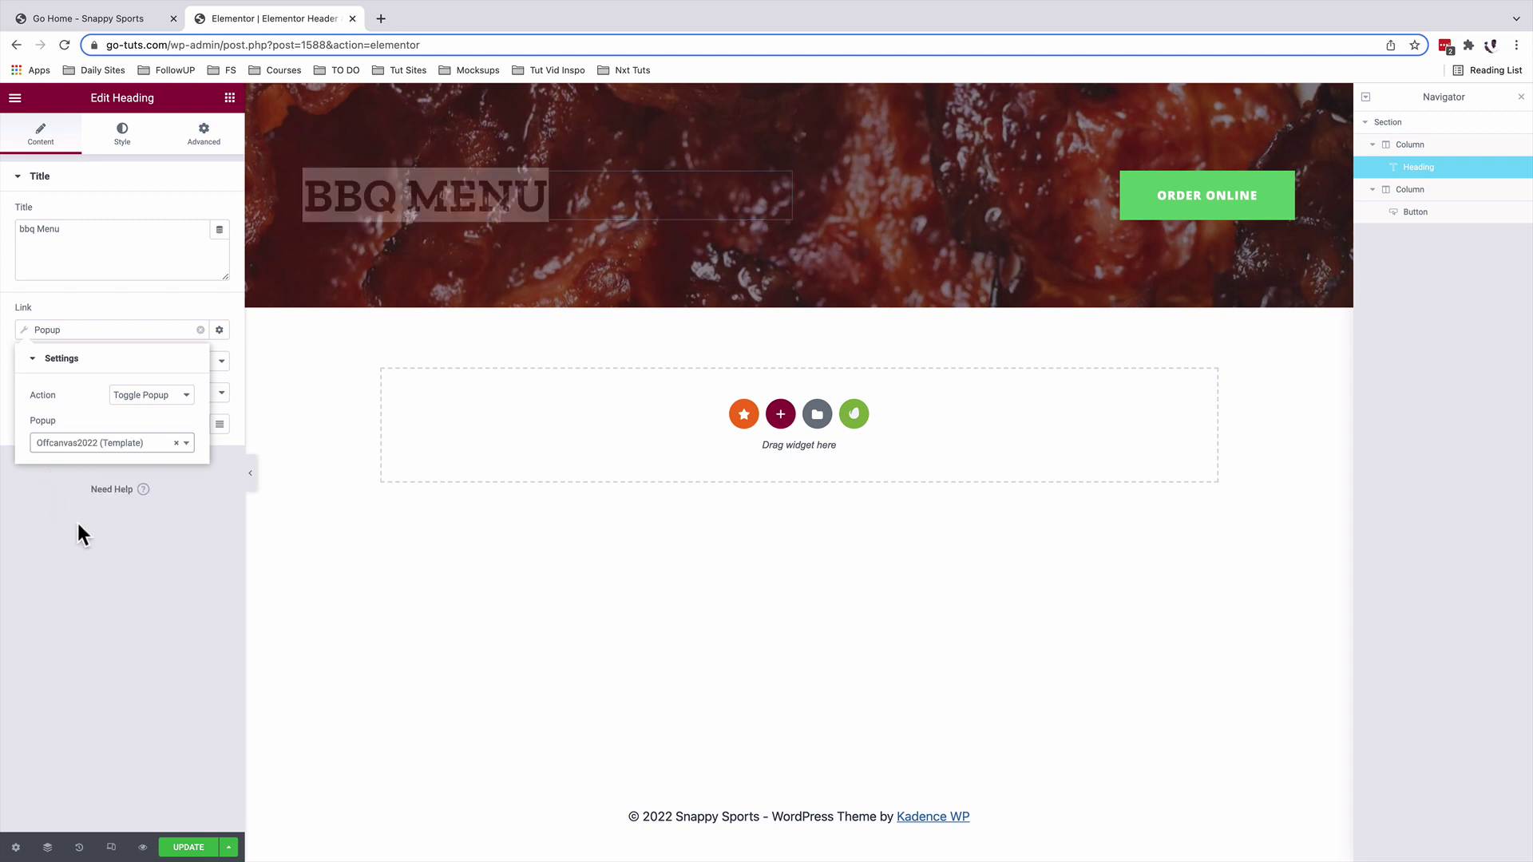
left_click(139, 552)
left_click(229, 847)
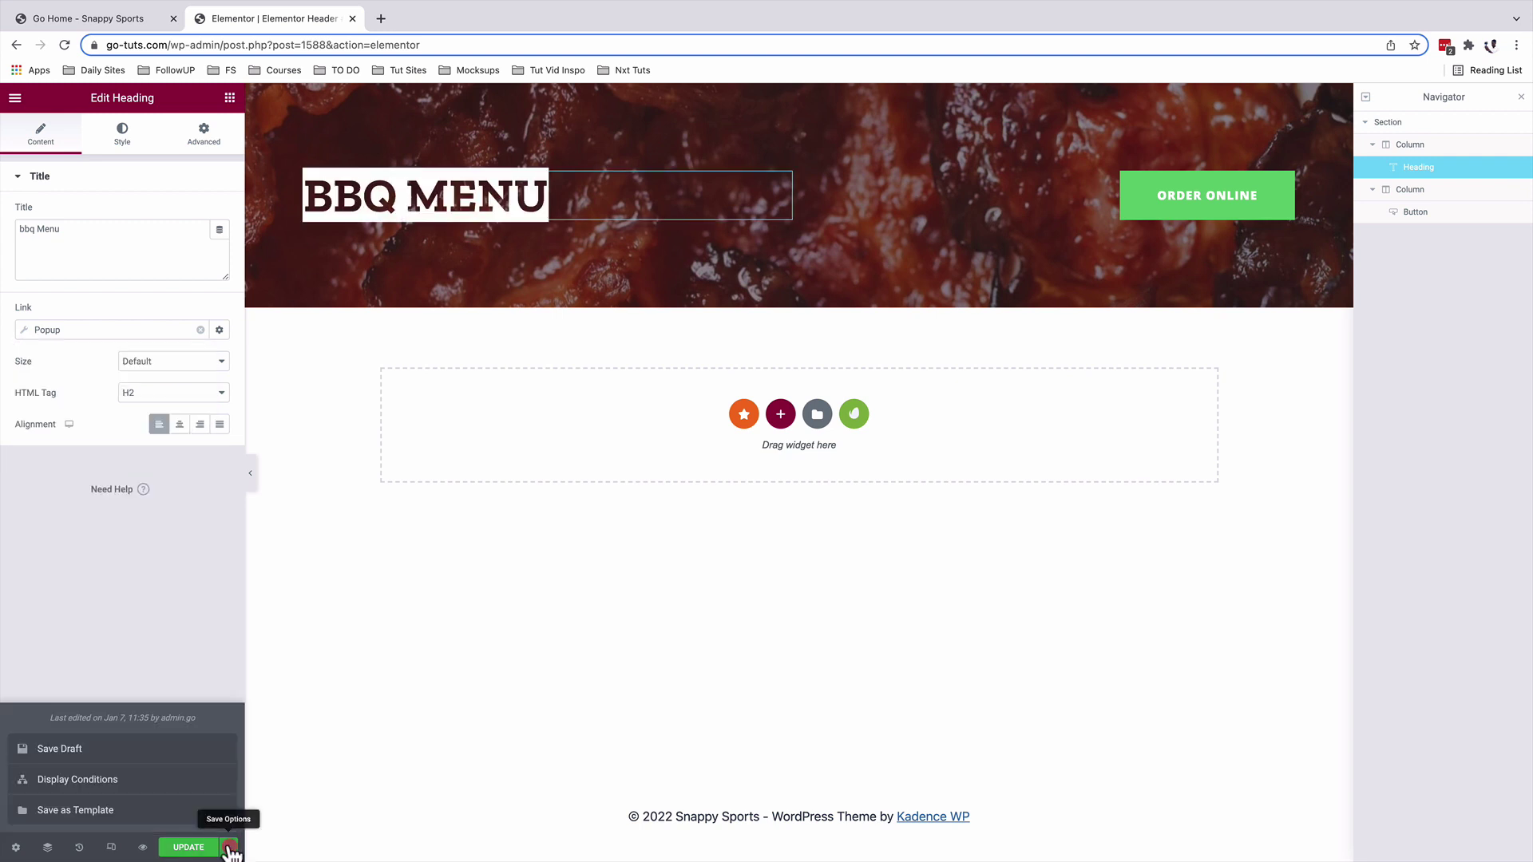
- Keep the header's display condition as Include Entire Site and Save & Close
left_click(114, 779)
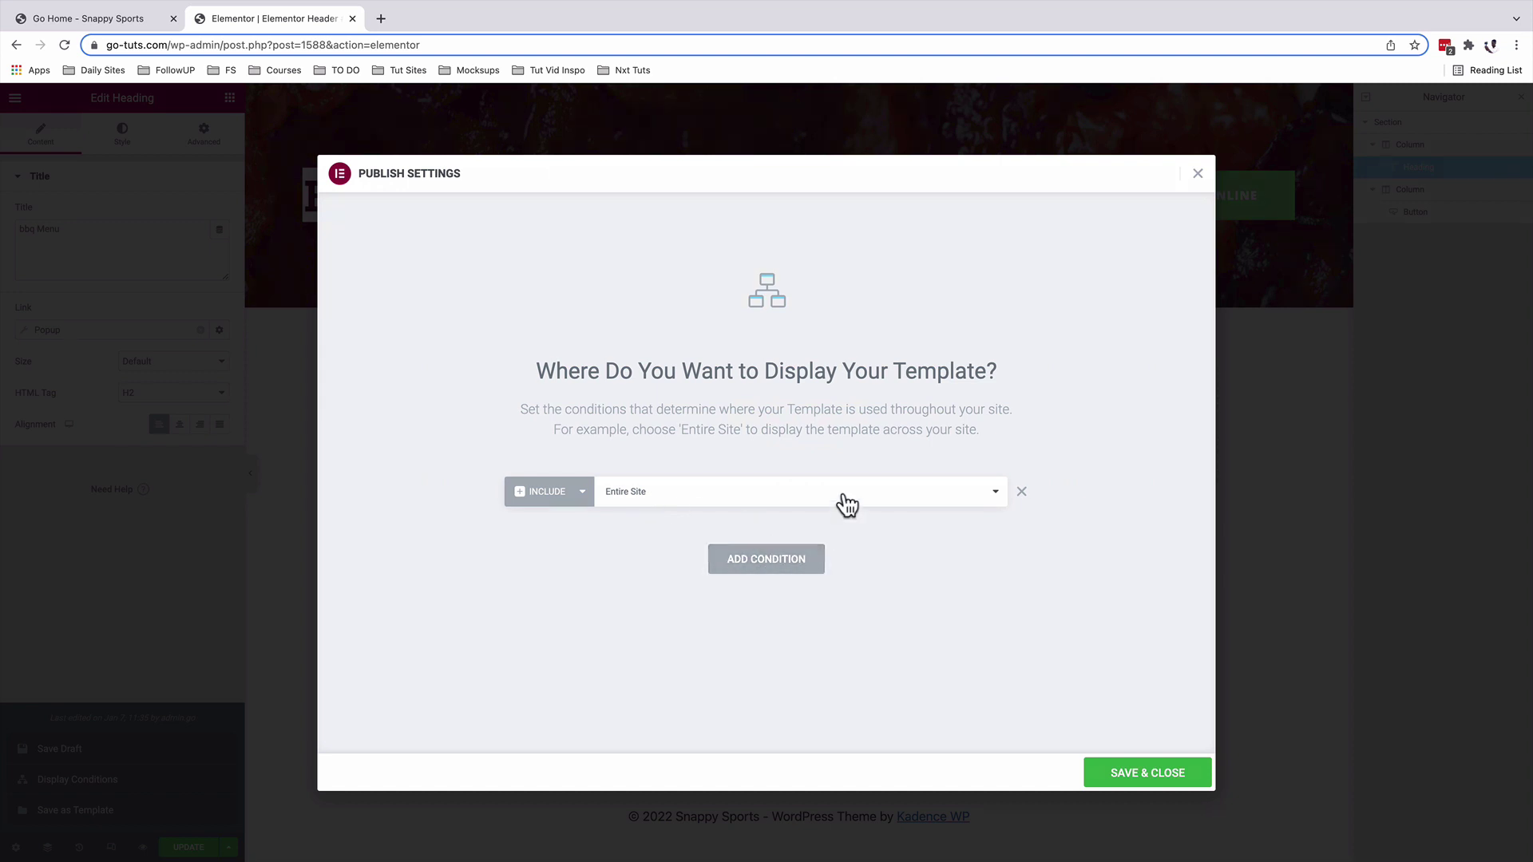
left_click(746, 503)
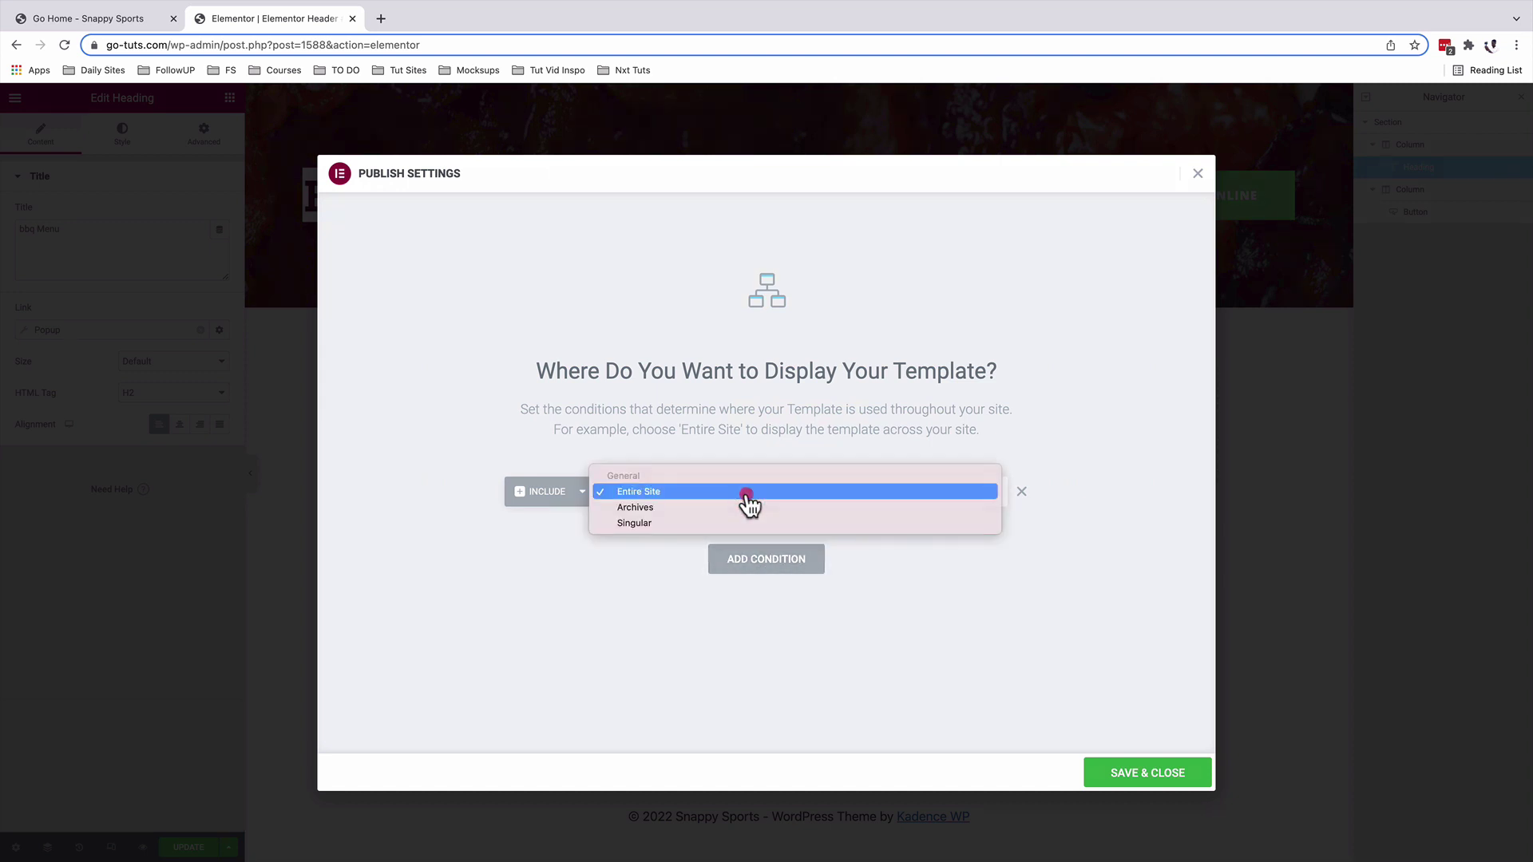
left_click(746, 496)
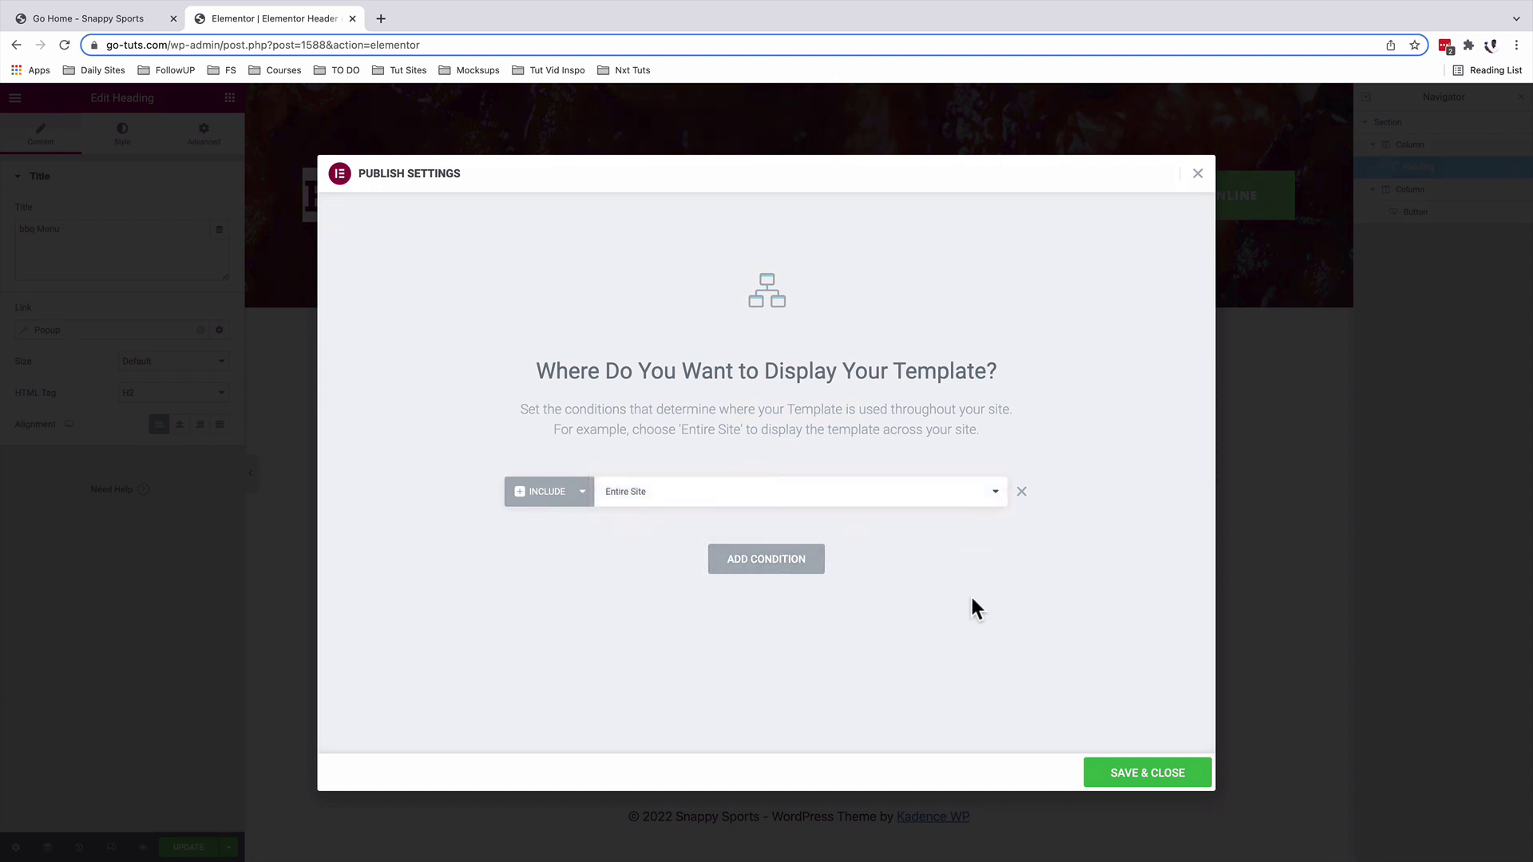
left_click(1140, 775)
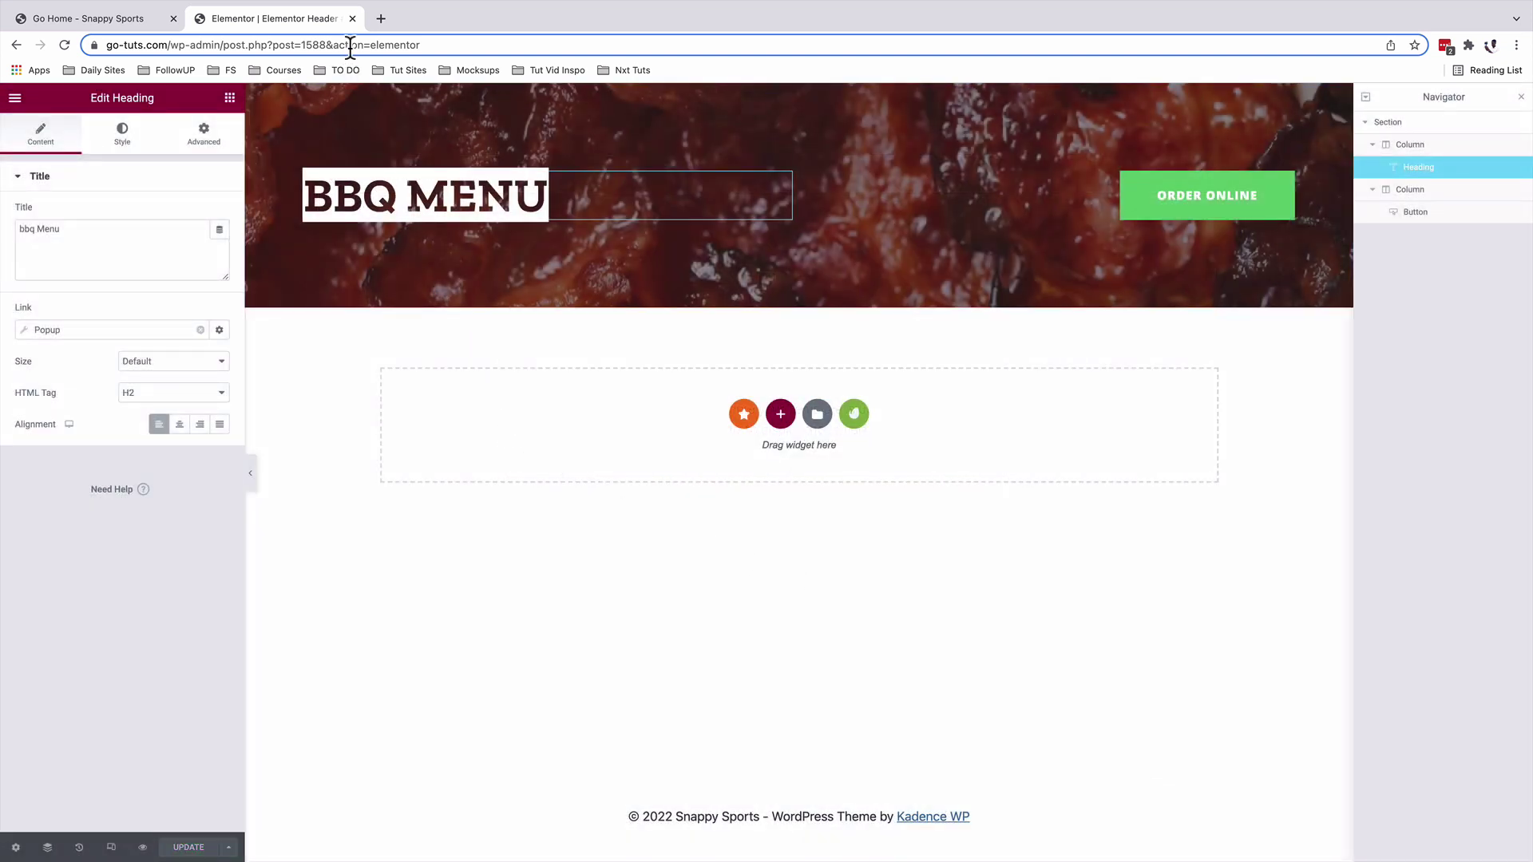
key("super+e")
- Reach the WordPress Dashboard via a 'dash' finder search, browse Pages, then switch to the live Go Home tab
type("dash")
left_click(597, 325)
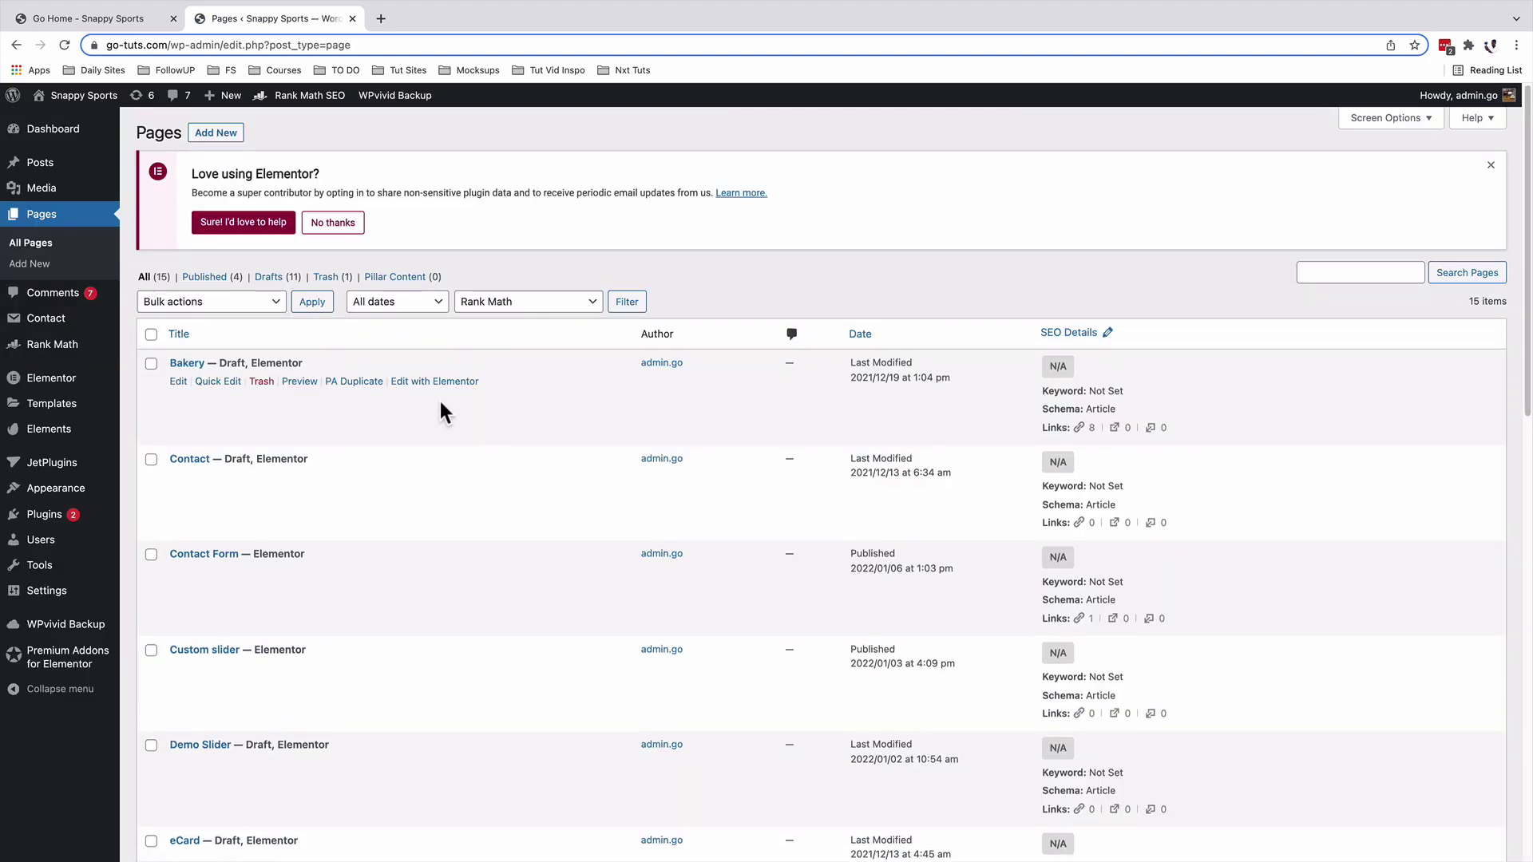
scroll(440, 395, "down", 10)
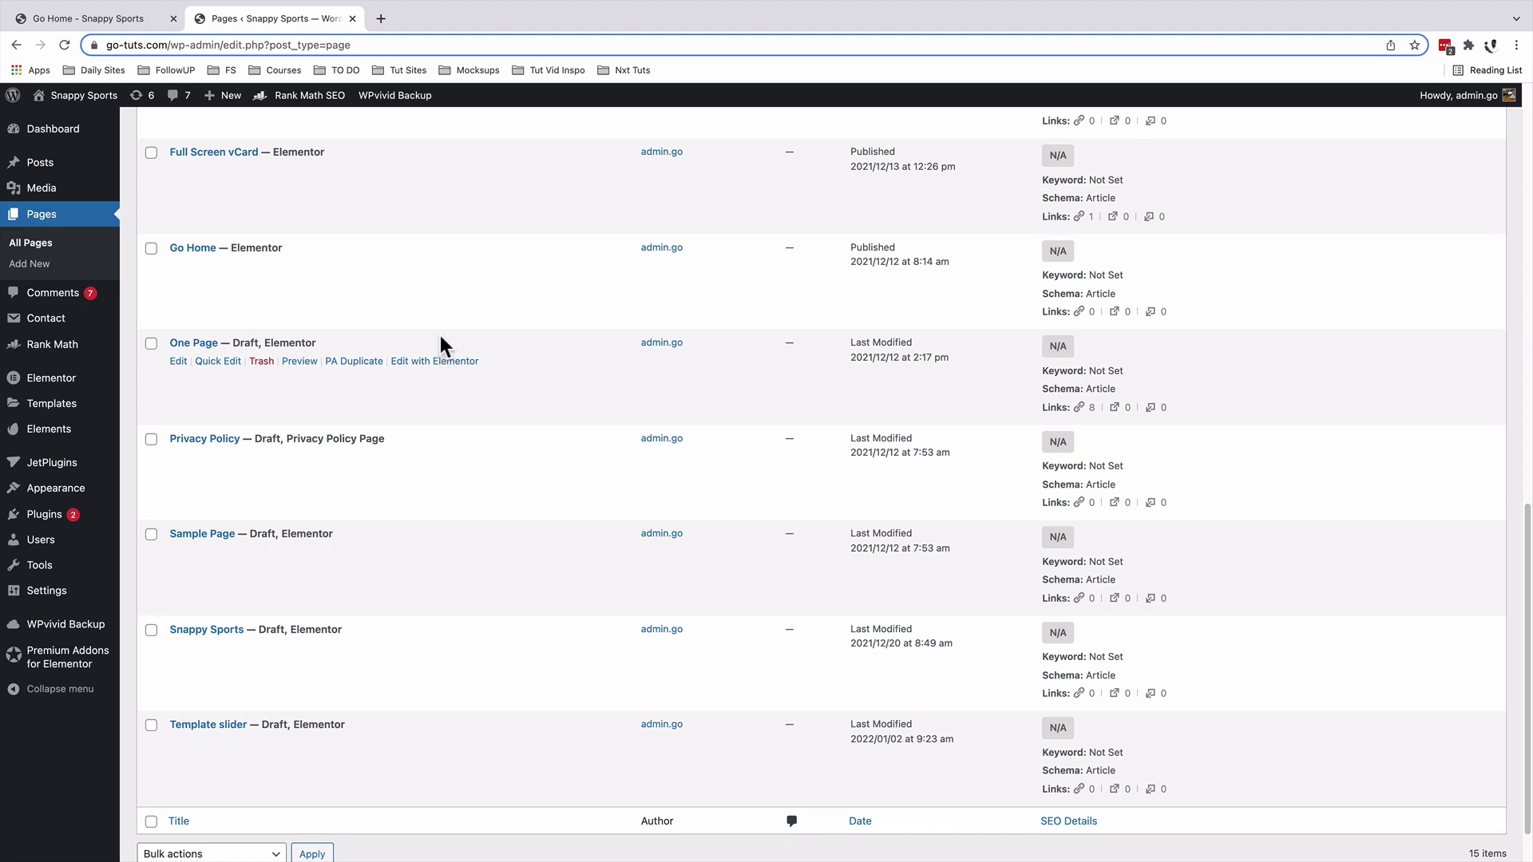
key("super+1")
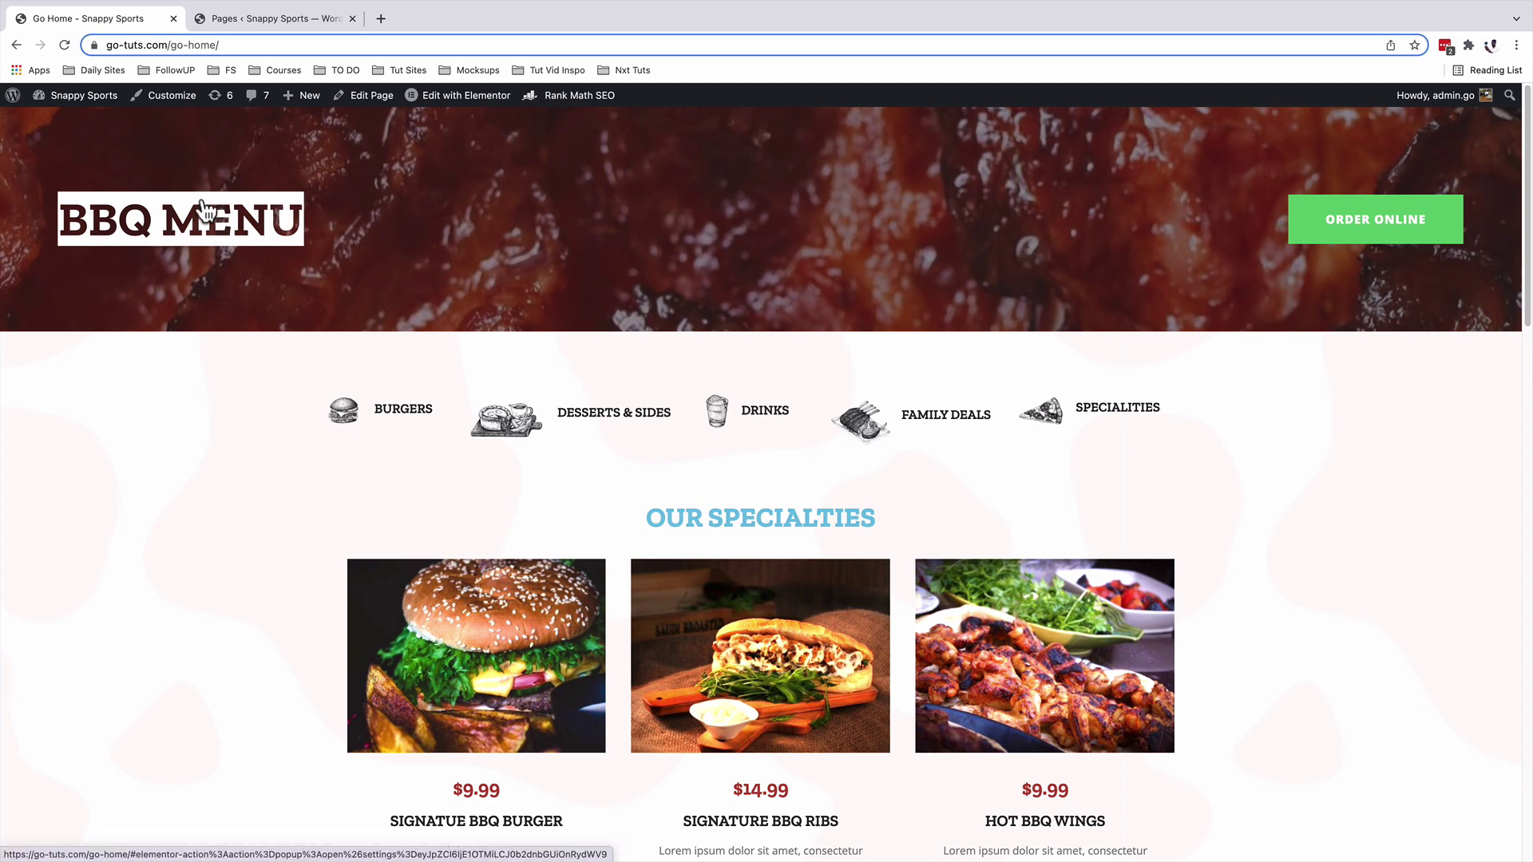
- Click BBQ MENU to open the 20% OFF popup, close it, and return to the admin tab
left_click(131, 224)
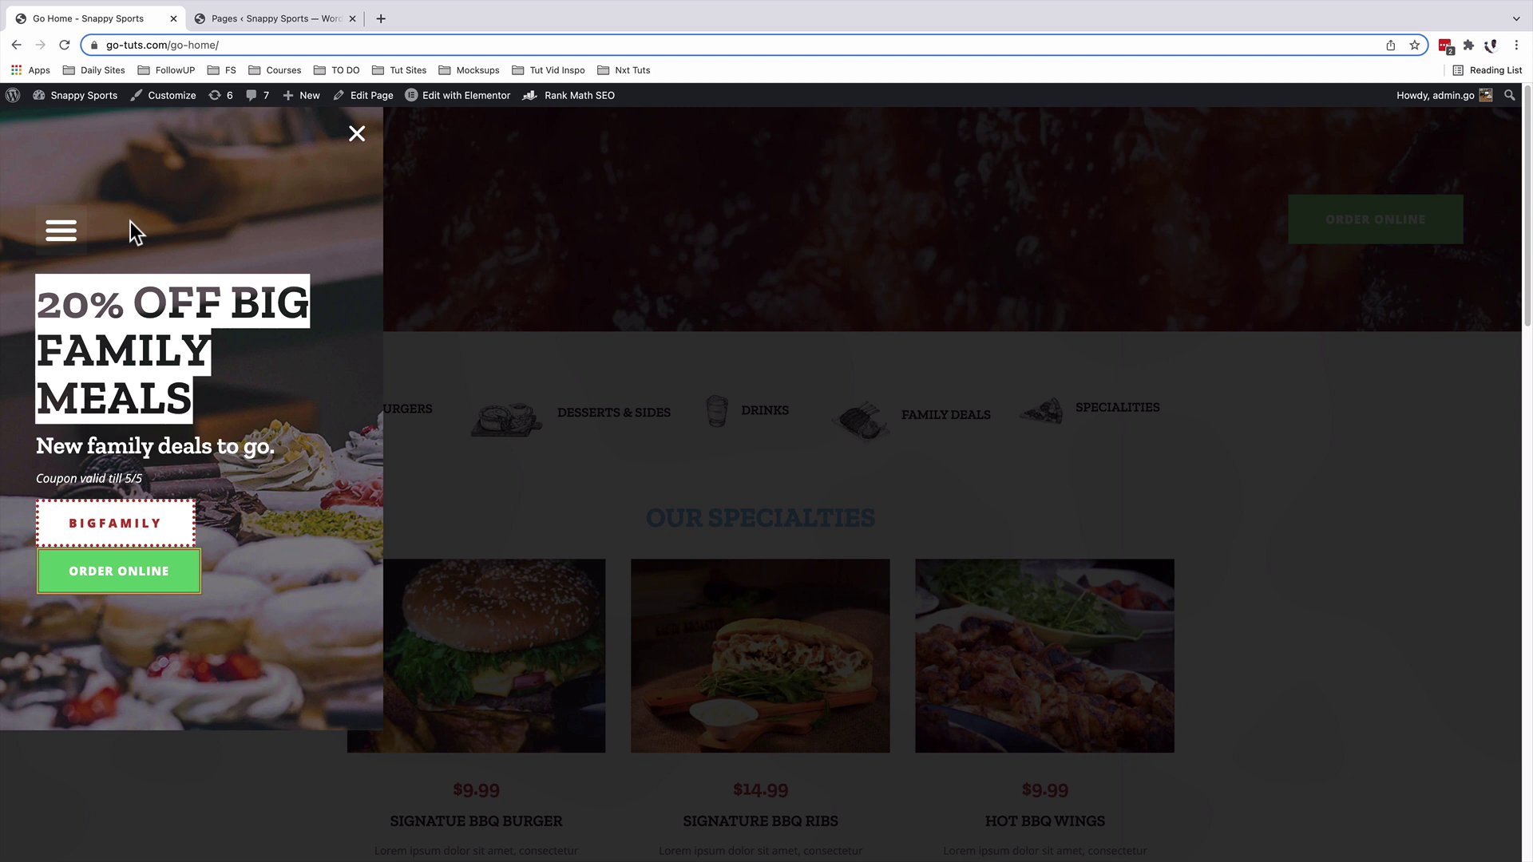
left_click(356, 134)
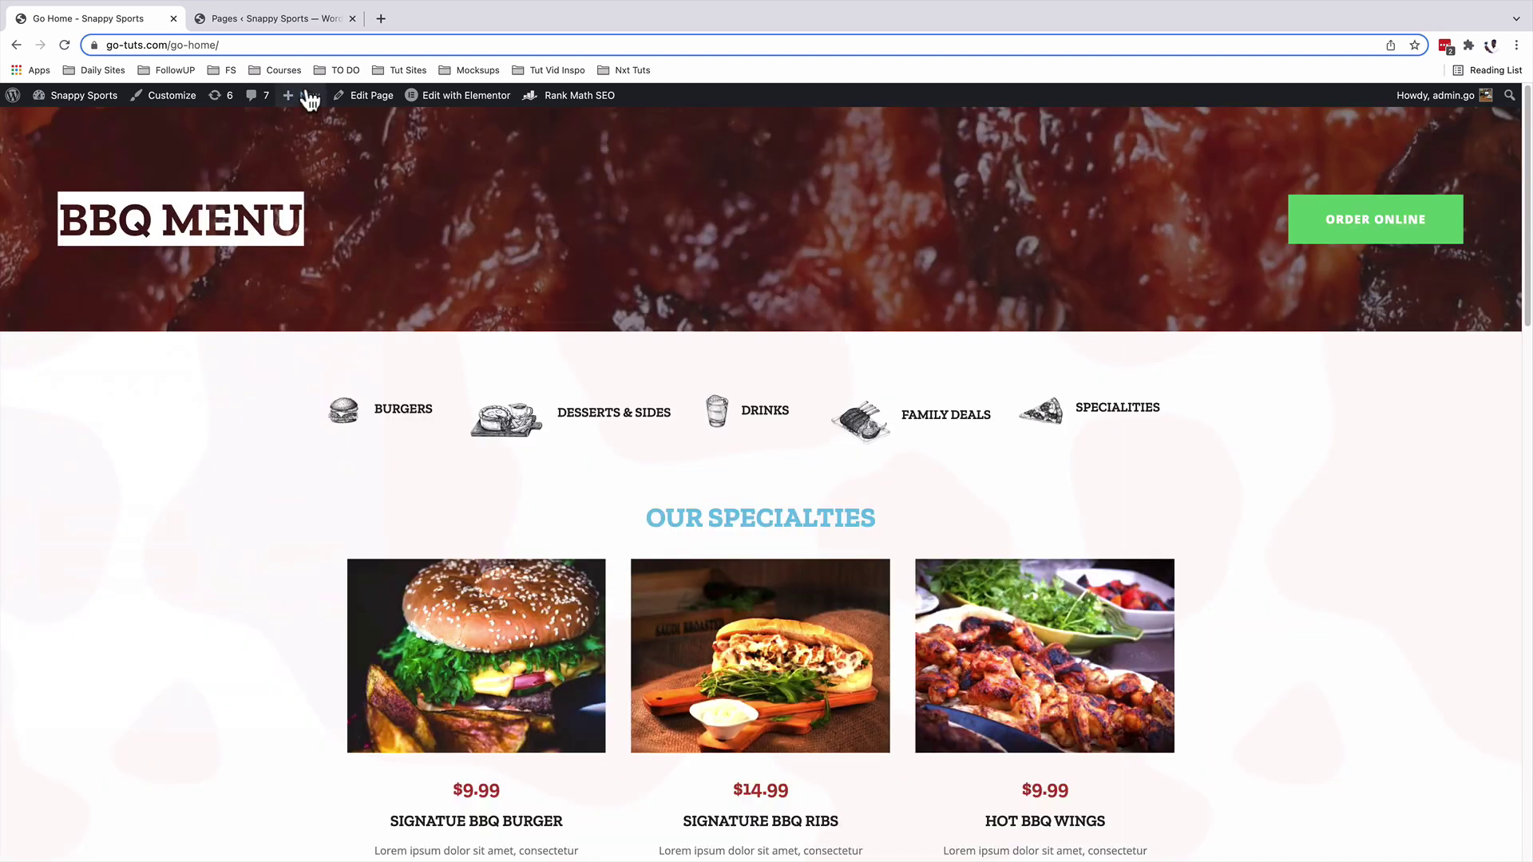
left_click(276, 18)
- Edit the Offcanvas2022 popup and set its tablet width to 70, then 50
mouse_move(55, 404)
left_click(165, 430)
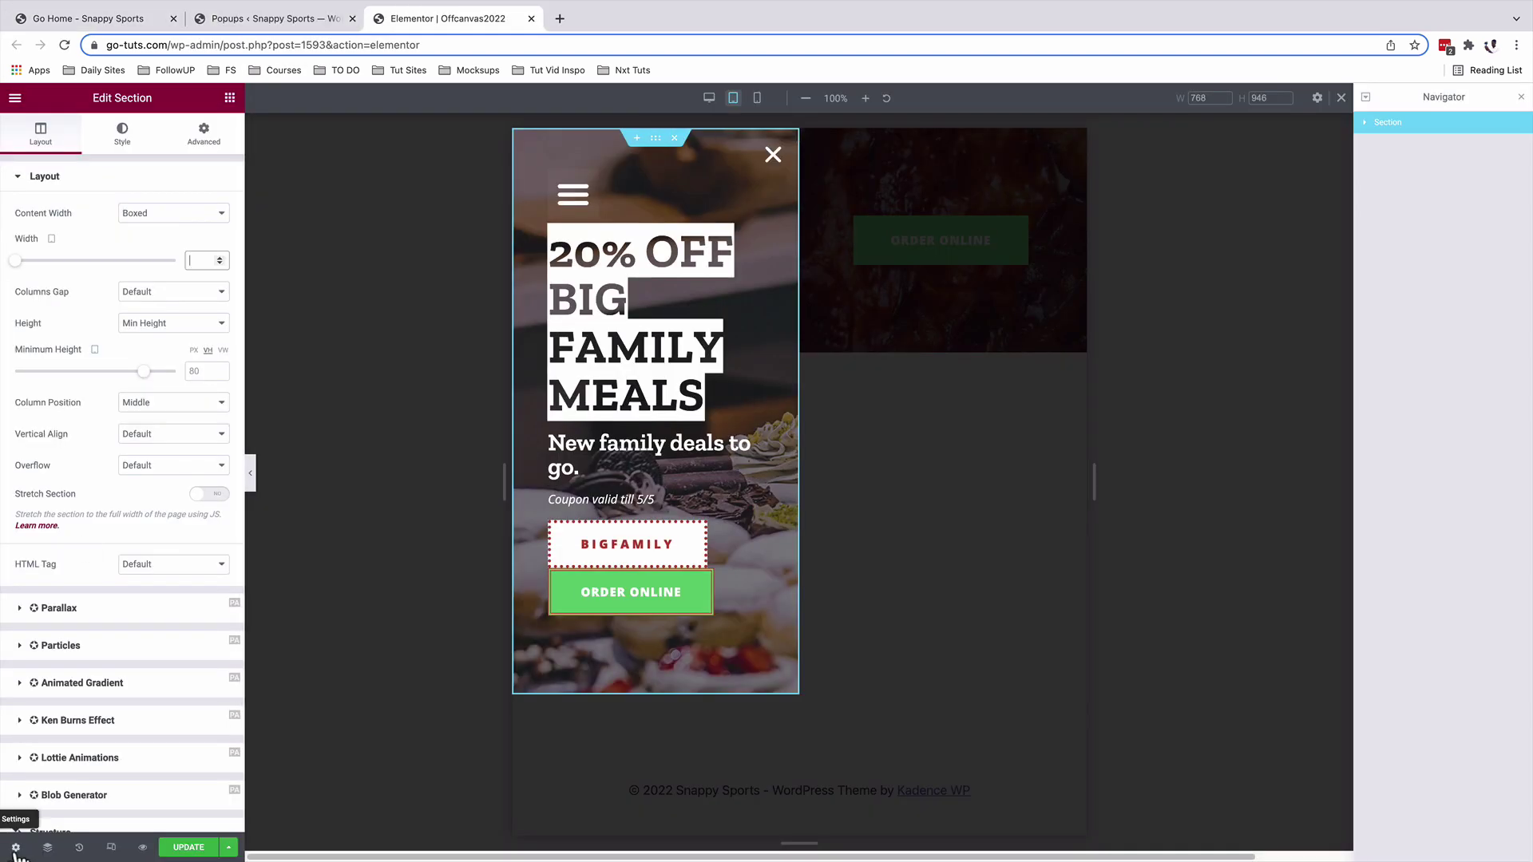
left_click(15, 848)
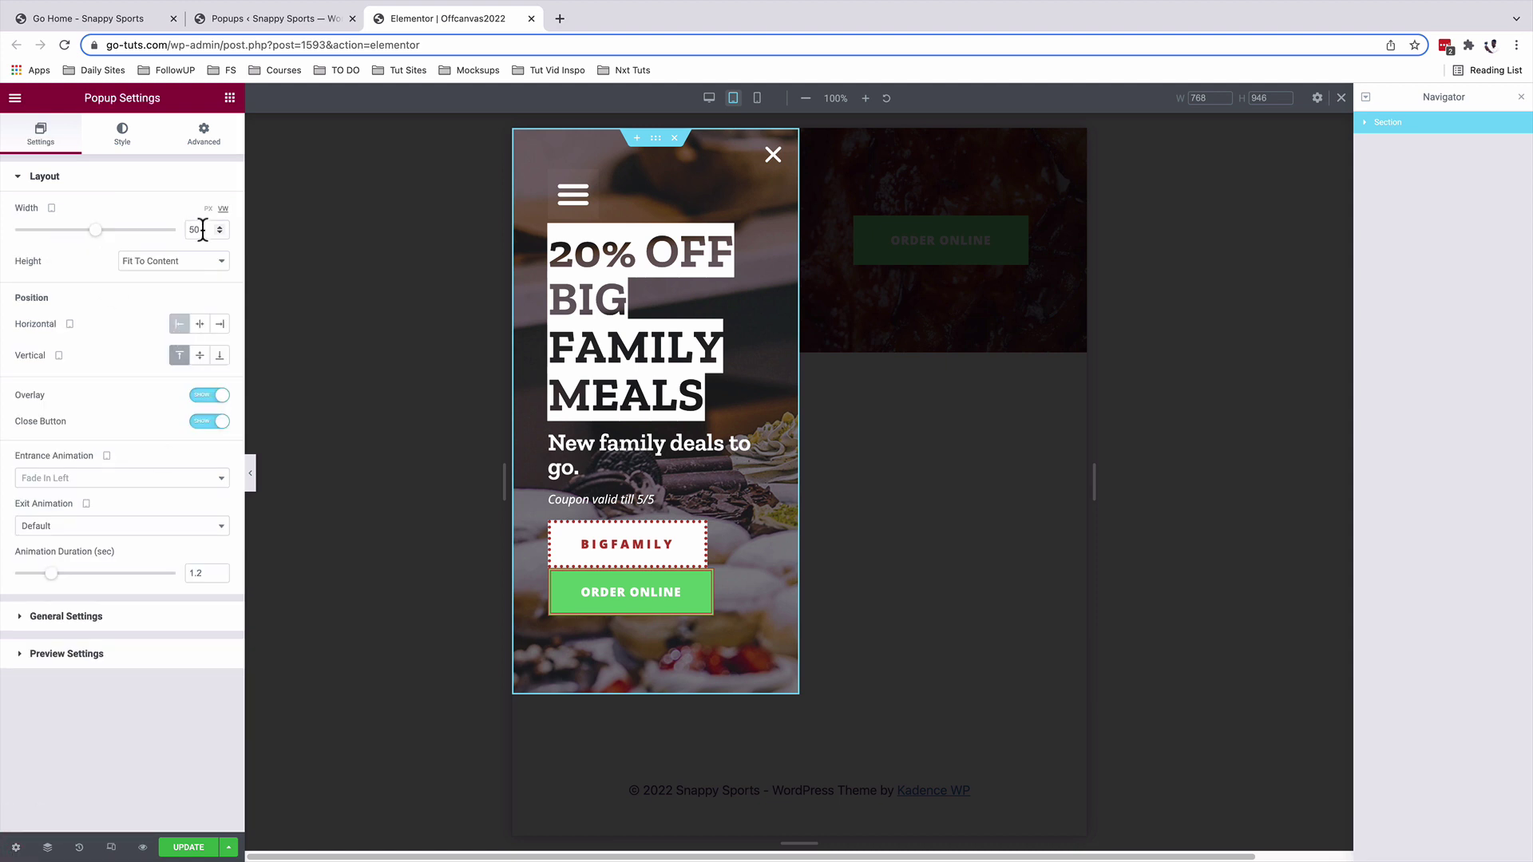
left_click_drag(202, 230, 171, 232)
type("70")
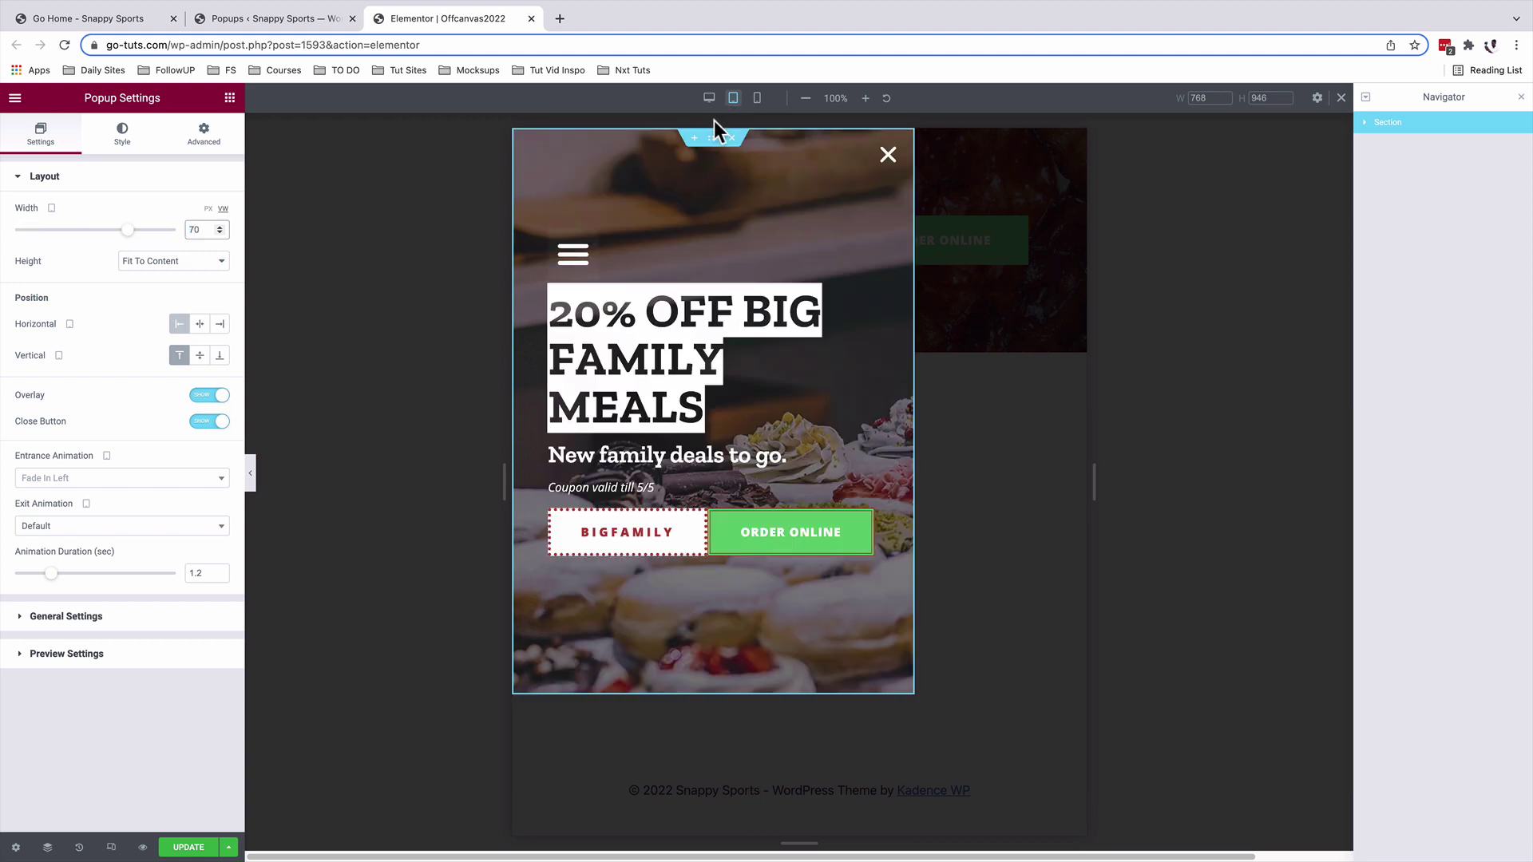
left_click_drag(197, 230, 189, 229)
type("50")
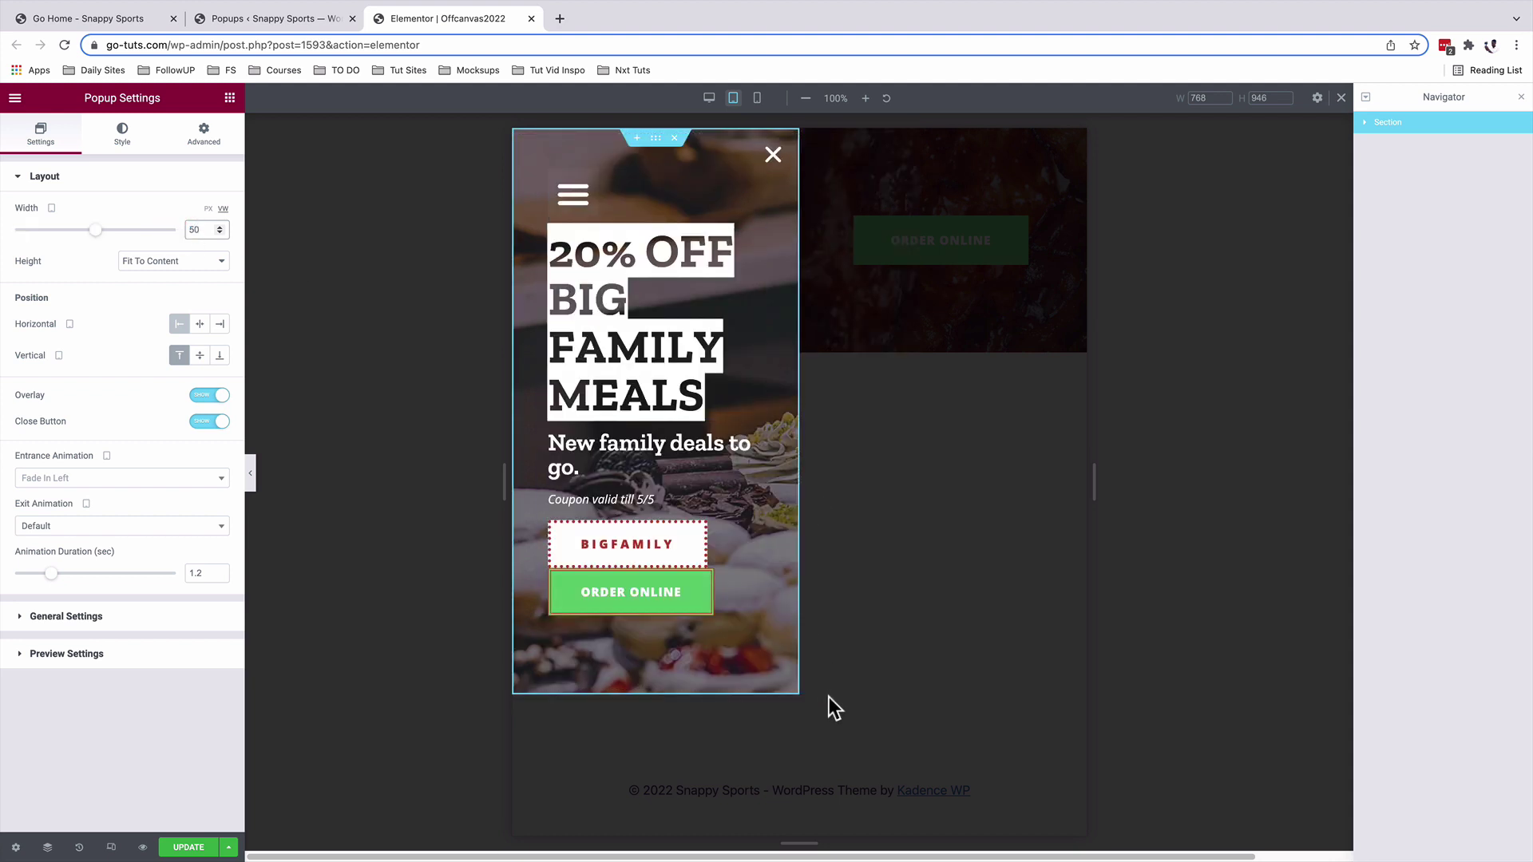
- In mobile view, set the popup width to 100 and save the changes
left_click(757, 98)
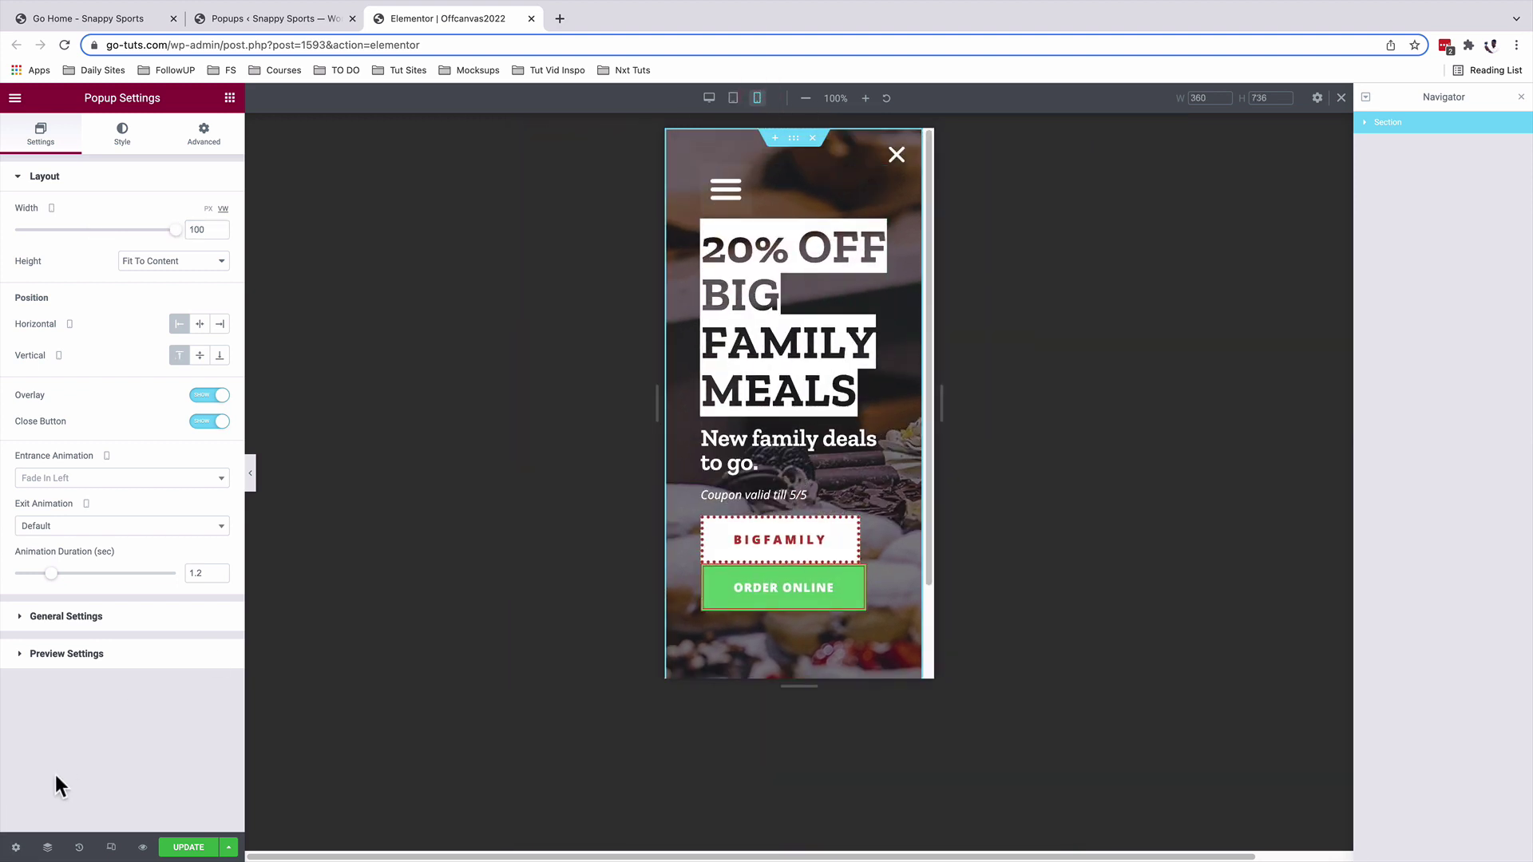
double_click(198, 229)
left_click(189, 847)
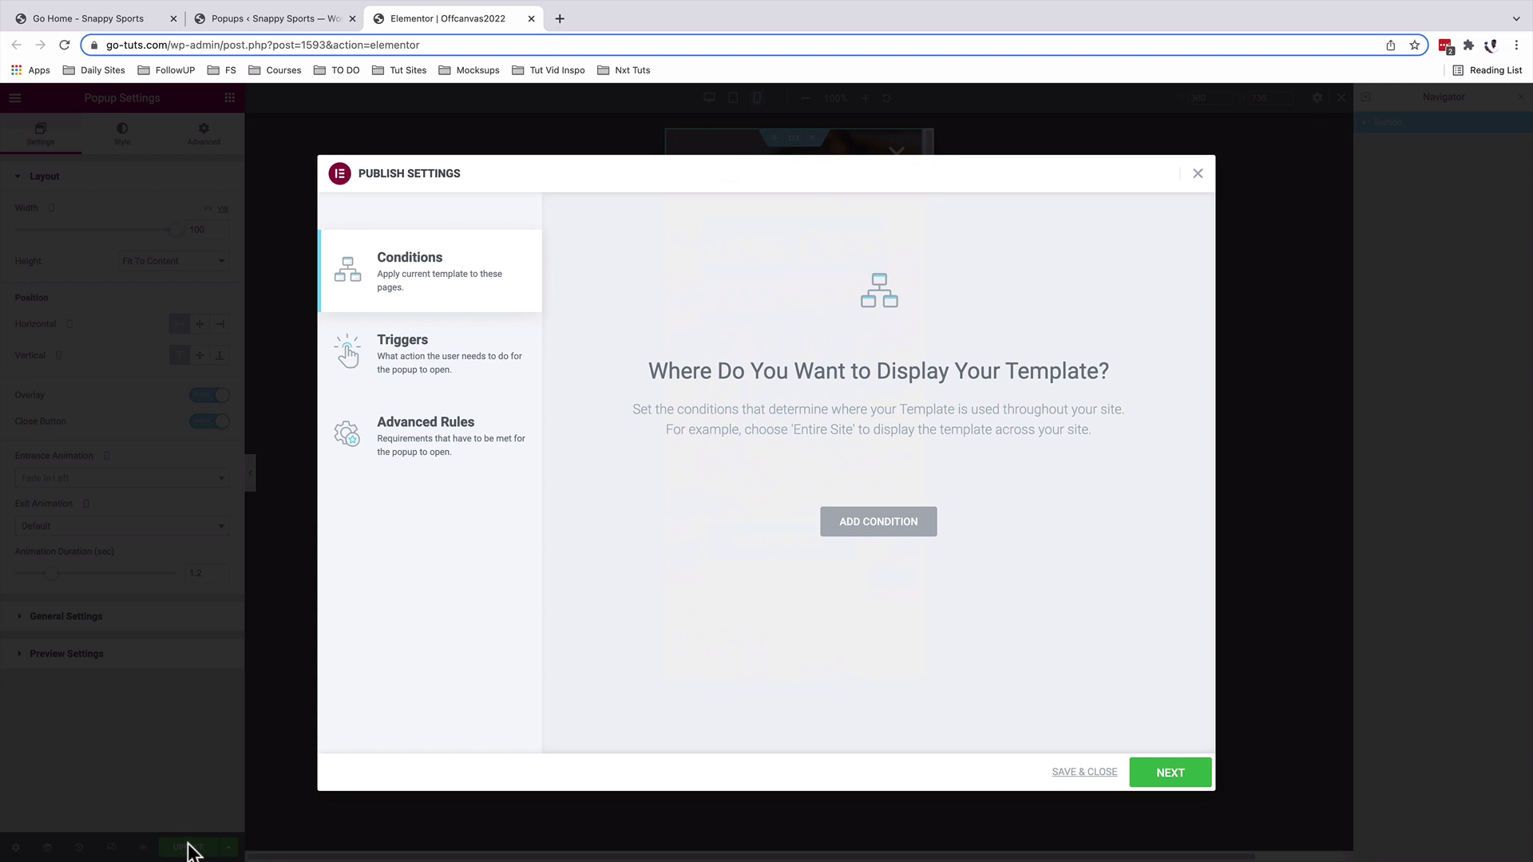
- Confirm Save & Close for Offcanvas2022 and return to the live Go Home page
left_click(1078, 773)
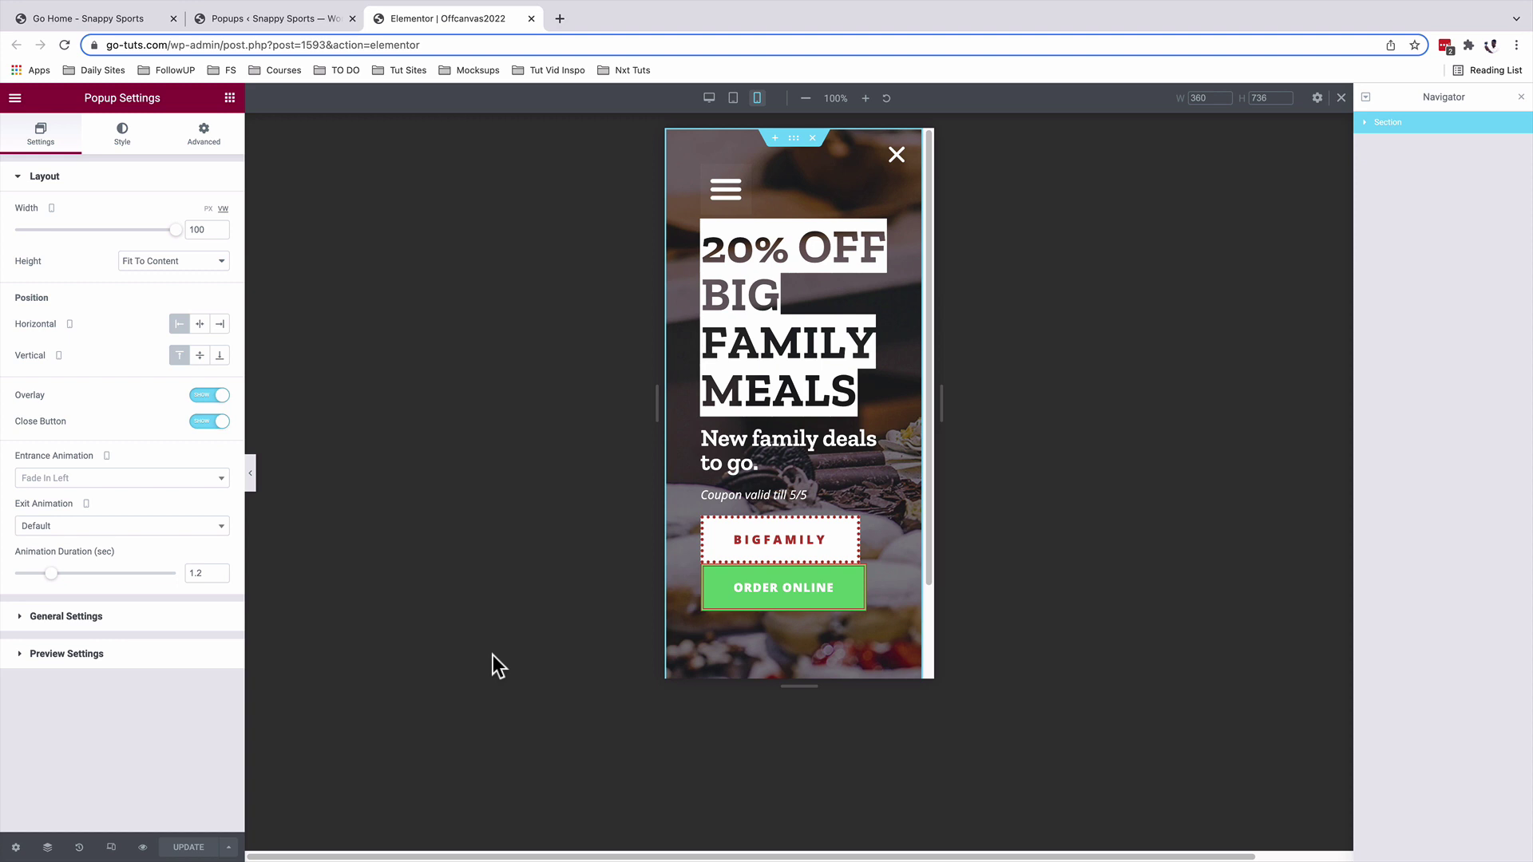
left_click(74, 20)
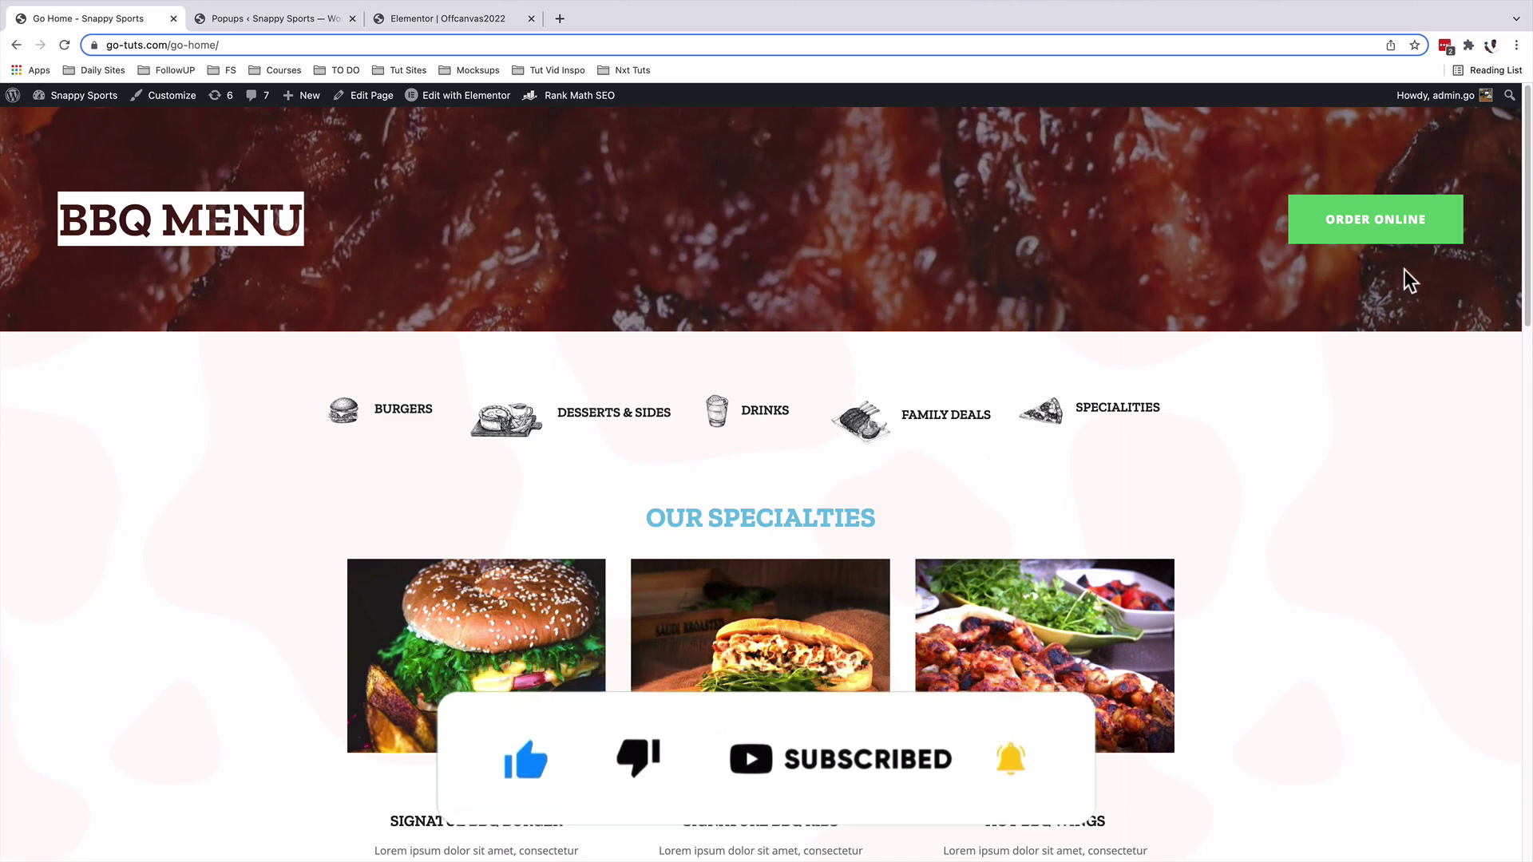
- Preview Go Home in the mobile simulator and tap BBQ MENU to open the coupon popup
left_click(1445, 46)
left_click(794, 342)
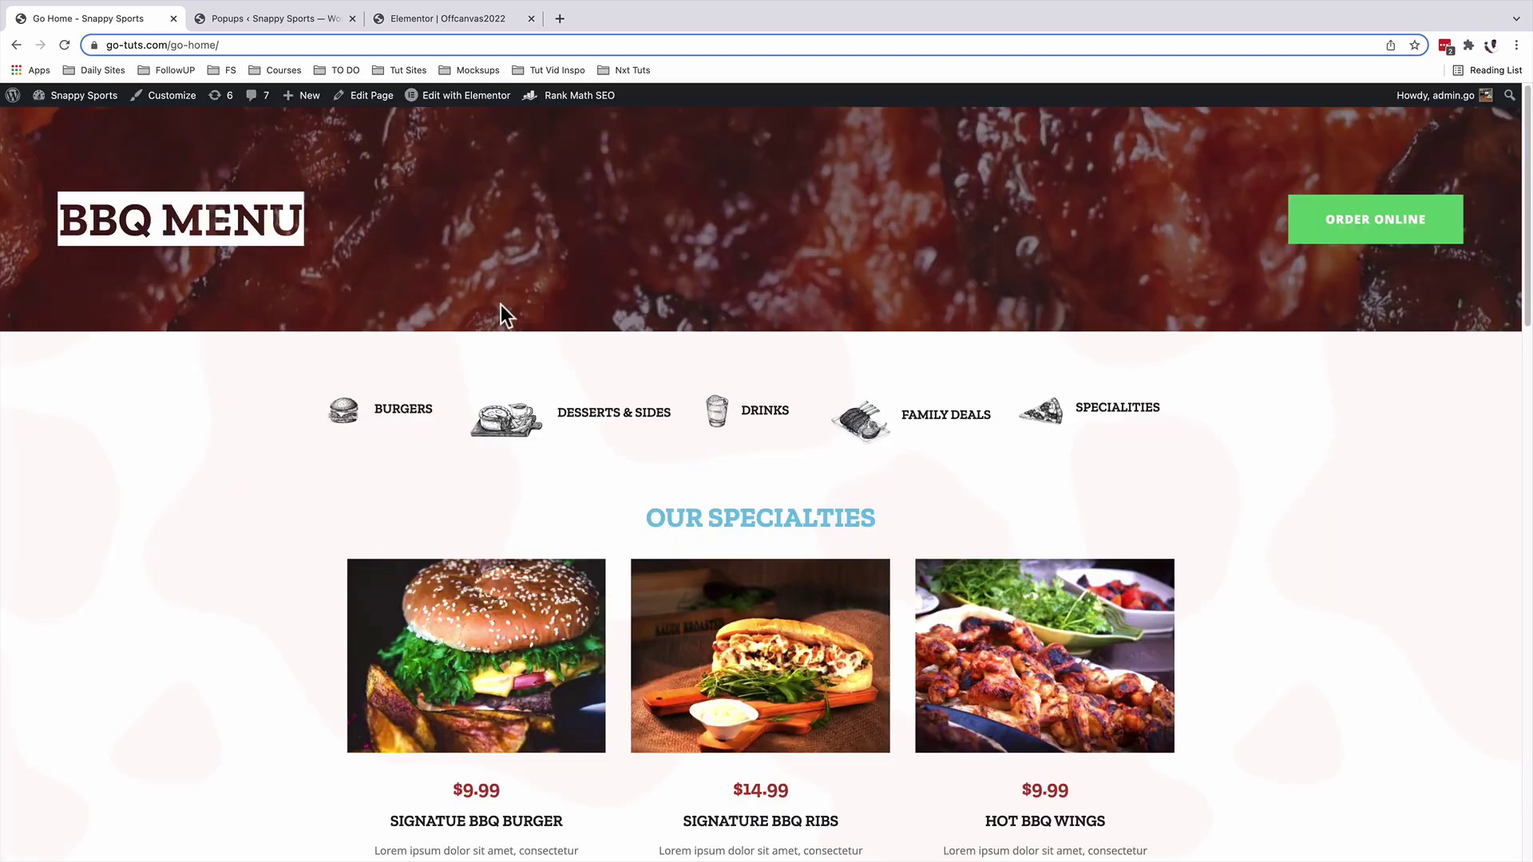